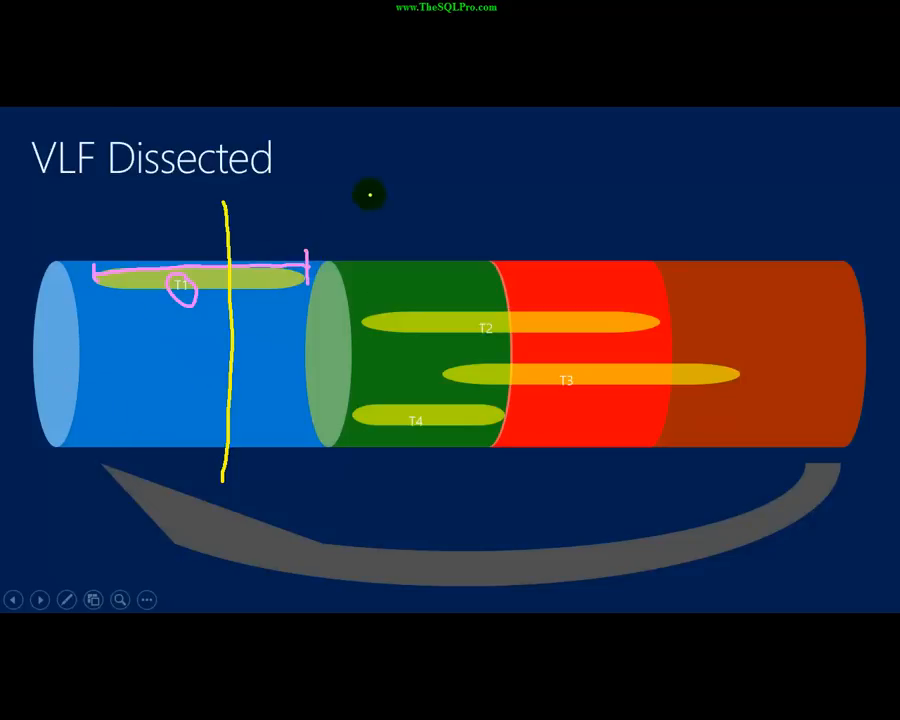
Draw a yellow divider at the green section's left edge, then start red spans along T2 and T4.
{"action": "left_click_drag", "start_coordinate": [341, 175], "coordinate": [325, 508]}
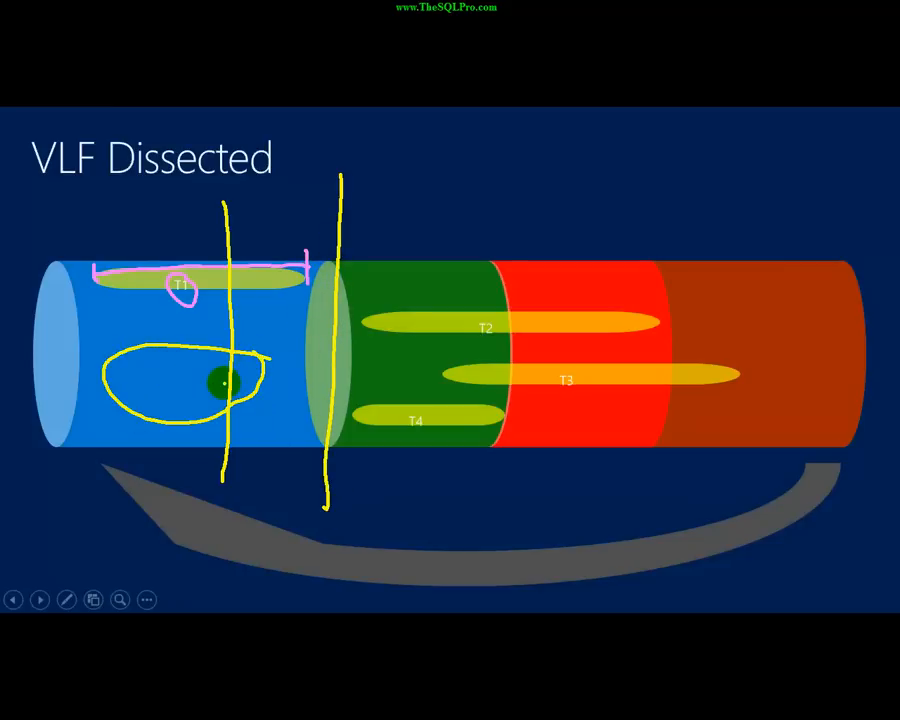
{"action": "key", "text": "Right"}
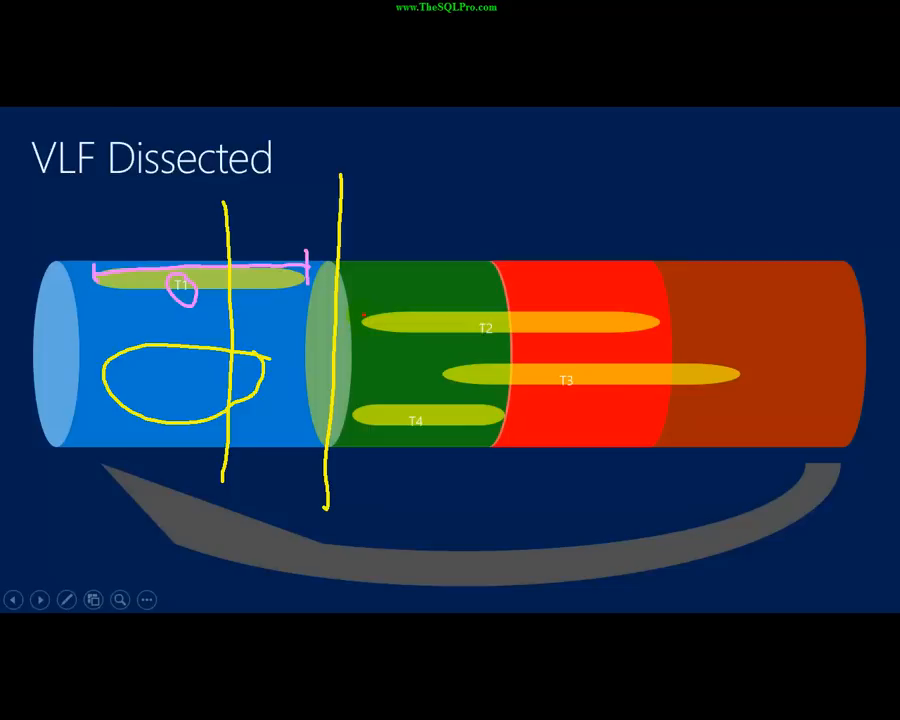
{"action": "left_click_drag", "start_coordinate": [363, 319], "coordinate": [640, 322]}
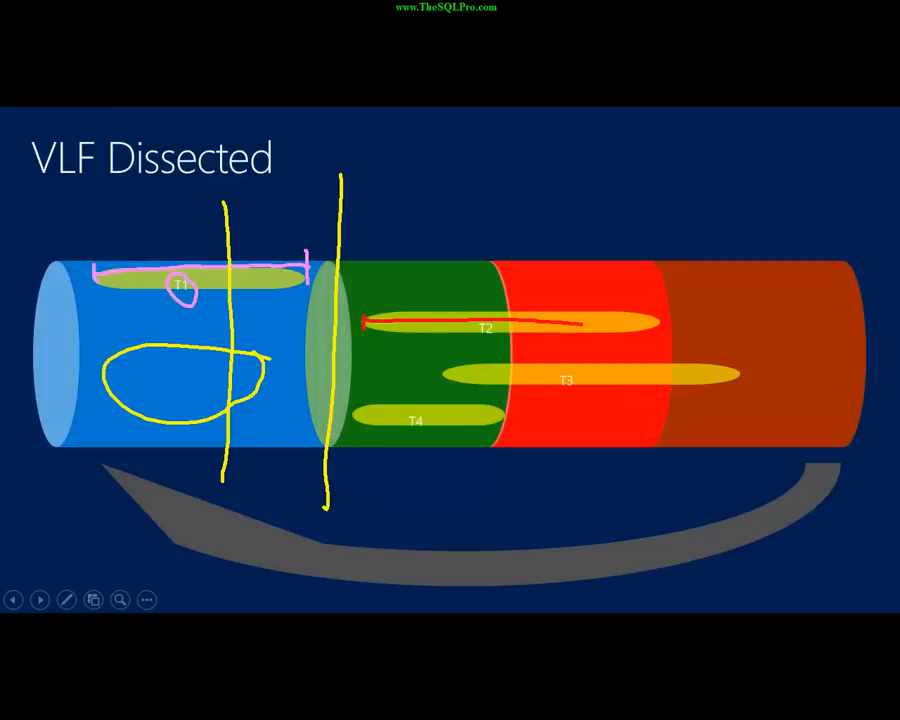
{"action": "left_click_drag", "start_coordinate": [357, 412], "coordinate": [498, 413]}
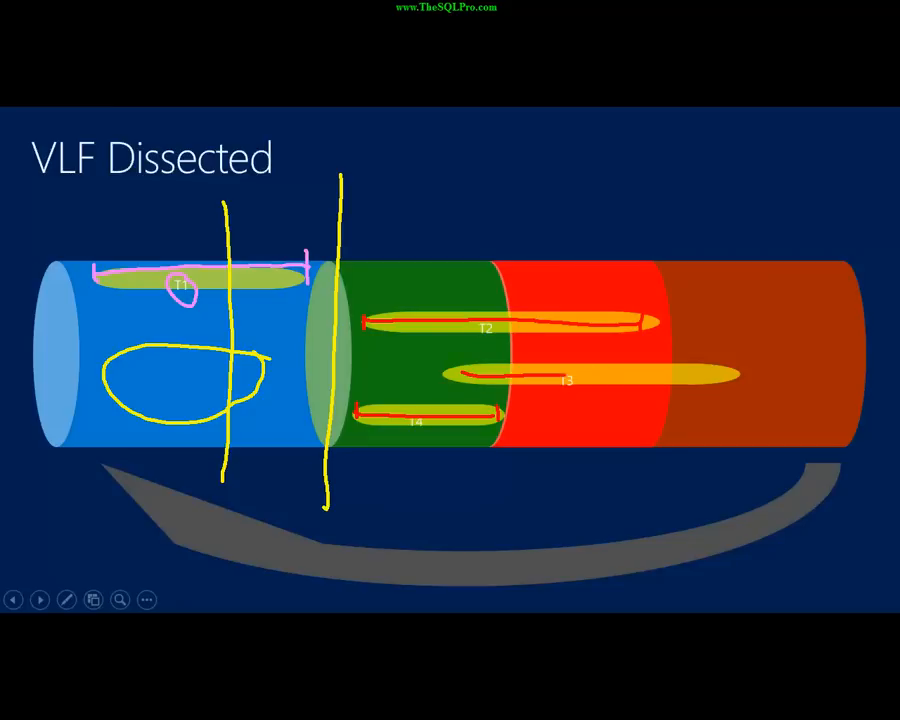
Finish the T4 and T3 spans with end ticks and add the yellow green/red boundary line.
{"action": "mouse_move", "coordinate": [460, 372]}
{"action": "left_mouse_down"}
{"action": "mouse_move", "coordinate": [705, 370]}
{"action": "mouse_move", "coordinate": [706, 381]}
{"action": "left_mouse_up"}
{"action": "left_click_drag", "start_coordinate": [460, 362], "coordinate": [460, 381]}
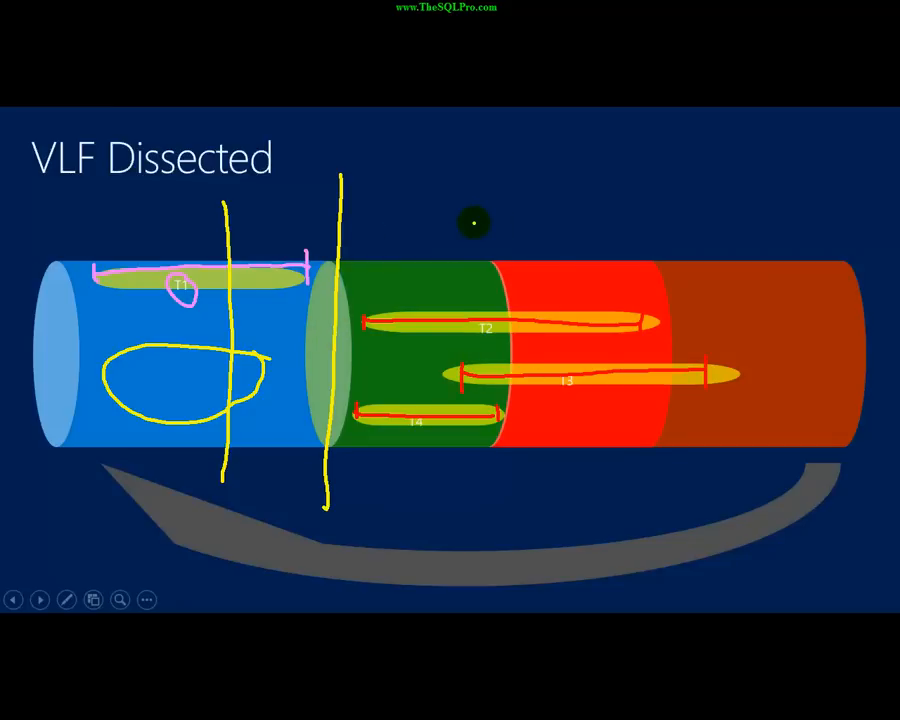
{"action": "left_click_drag", "start_coordinate": [489, 216], "coordinate": [478, 503]}
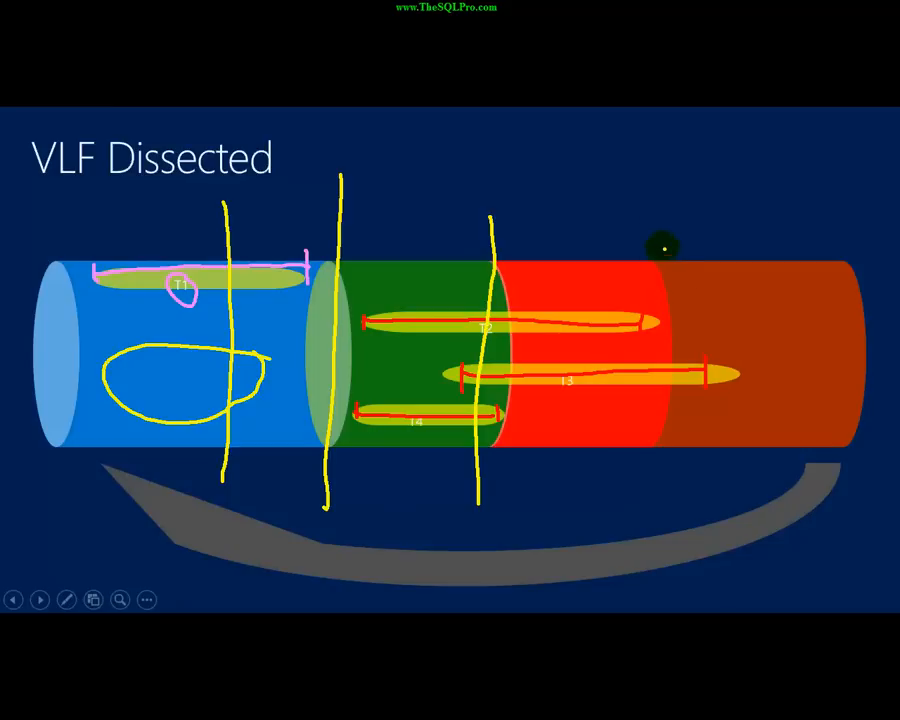
Add yellow dividers between sections and draw loops inside the blue, green, red and dark-red sections.
{"action": "left_click_drag", "start_coordinate": [658, 241], "coordinate": [655, 525]}
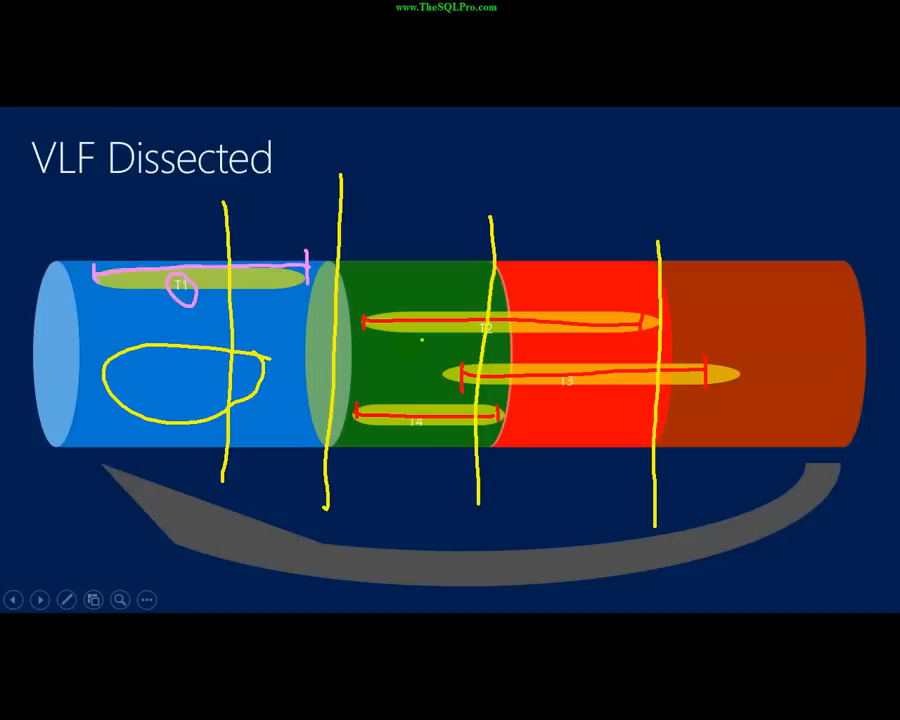
{"action": "left_click_drag", "start_coordinate": [145, 364], "coordinate": [178, 378]}
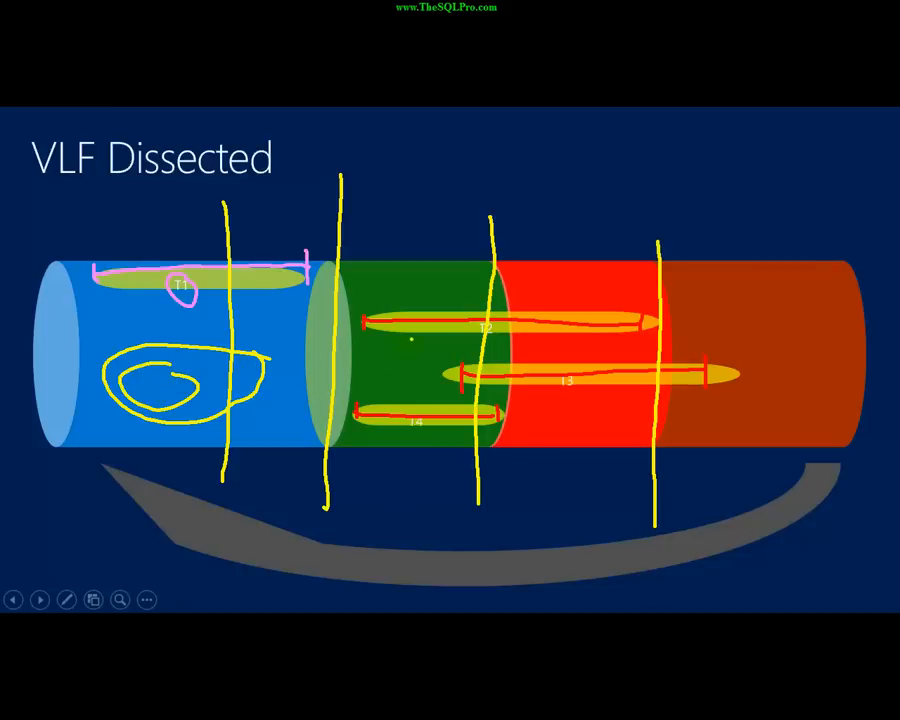
{"action": "left_click_drag", "start_coordinate": [411, 340], "coordinate": [412, 342]}
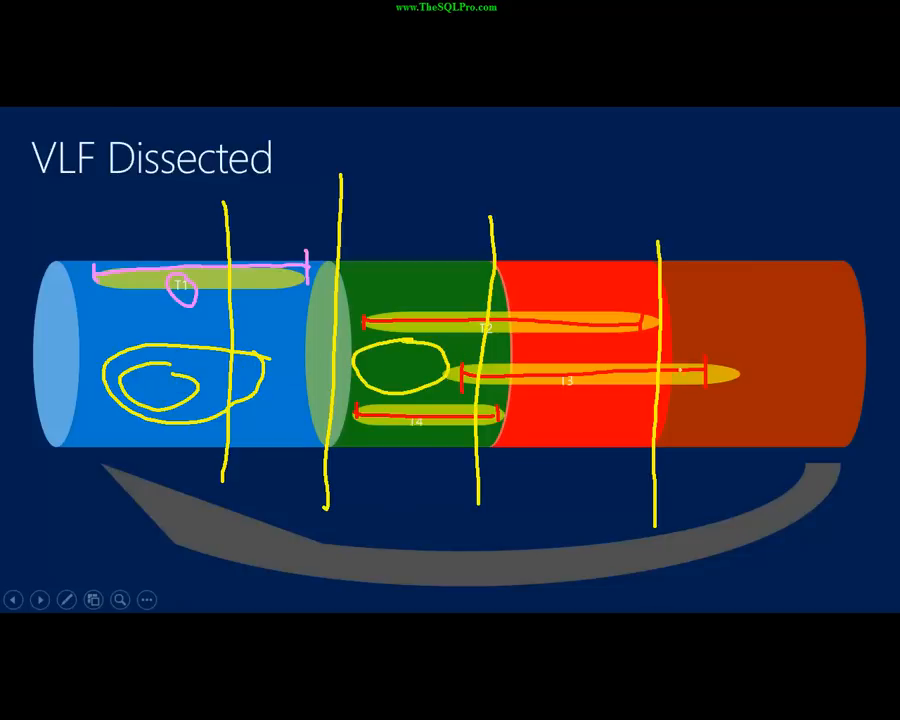
{"action": "left_click_drag", "start_coordinate": [766, 218], "coordinate": [756, 516]}
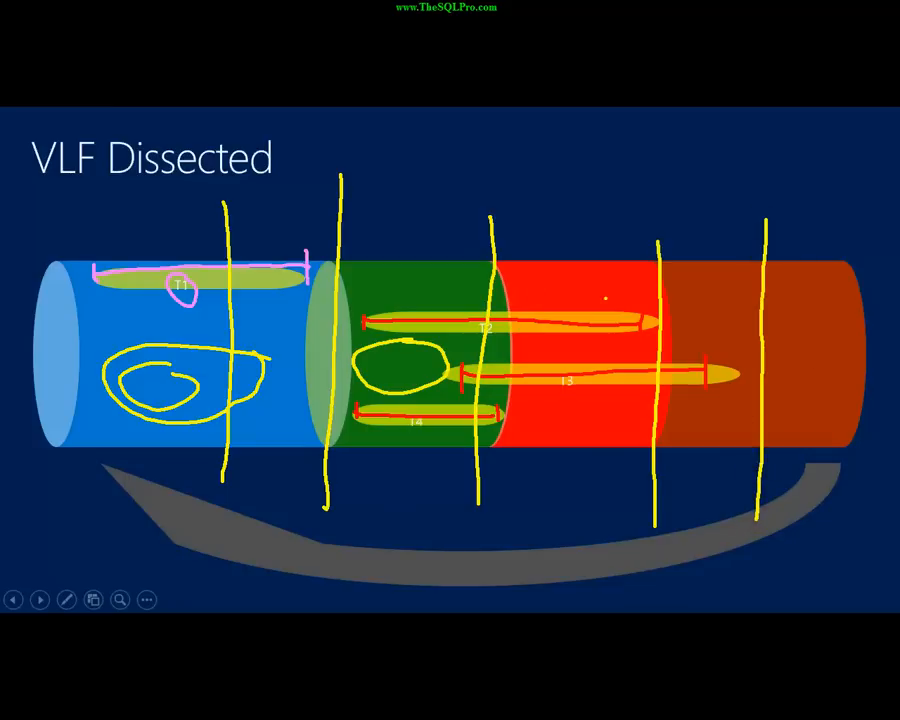
{"action": "mouse_move", "coordinate": [612, 283]}
{"action": "left_mouse_down"}
{"action": "mouse_move", "coordinate": [570, 300]}
{"action": "mouse_move", "coordinate": [640, 288]}
{"action": "left_mouse_up"}
{"action": "mouse_move", "coordinate": [741, 288]}
{"action": "left_mouse_down"}
{"action": "mouse_move", "coordinate": [720, 281]}
{"action": "mouse_move", "coordinate": [738, 290]}
{"action": "left_mouse_up"}
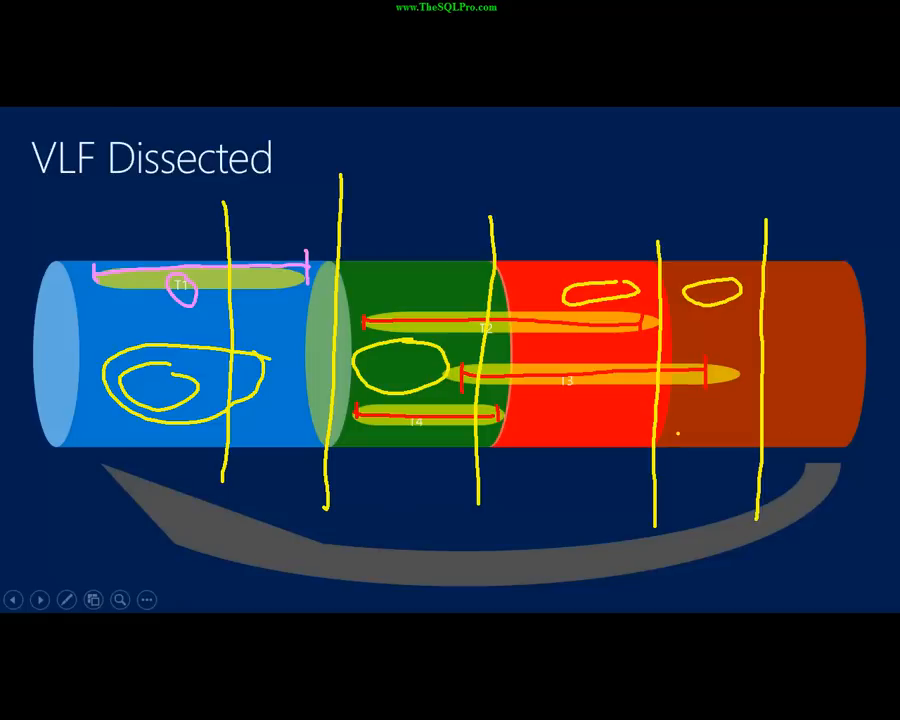
Trace the grey wraparound arrow back to the log start and cross out the blue section's loop.
{"action": "mouse_move", "coordinate": [820, 463]}
{"action": "left_mouse_down"}
{"action": "mouse_move", "coordinate": [703, 538]}
{"action": "mouse_move", "coordinate": [466, 562]}
{"action": "mouse_move", "coordinate": [211, 526]}
{"action": "mouse_move", "coordinate": [70, 455]}
{"action": "mouse_move", "coordinate": [124, 459]}
{"action": "left_mouse_up"}
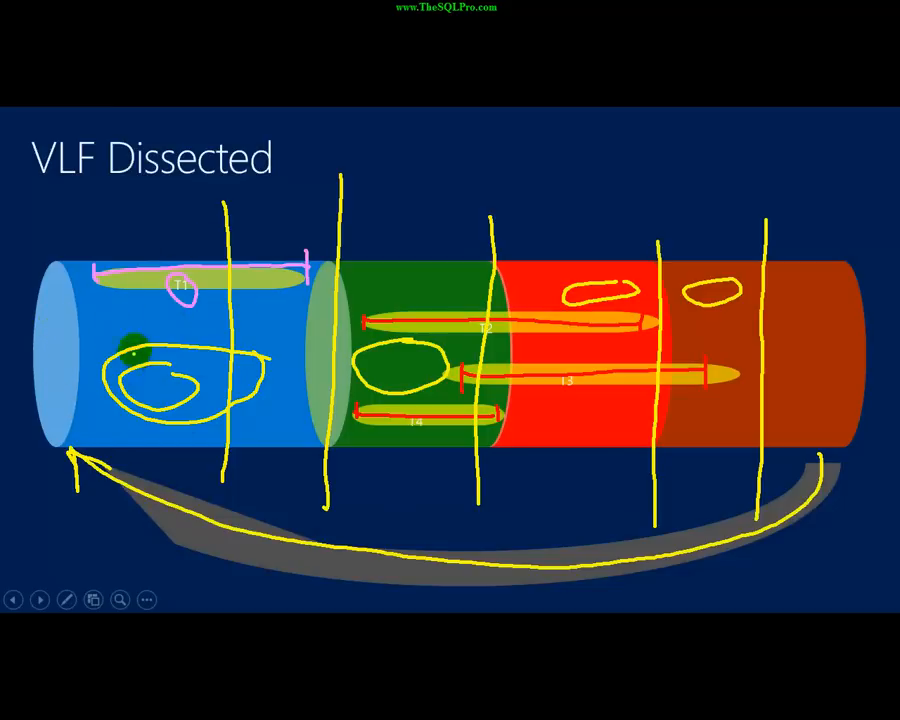
{"action": "left_click_drag", "start_coordinate": [115, 353], "coordinate": [158, 390]}
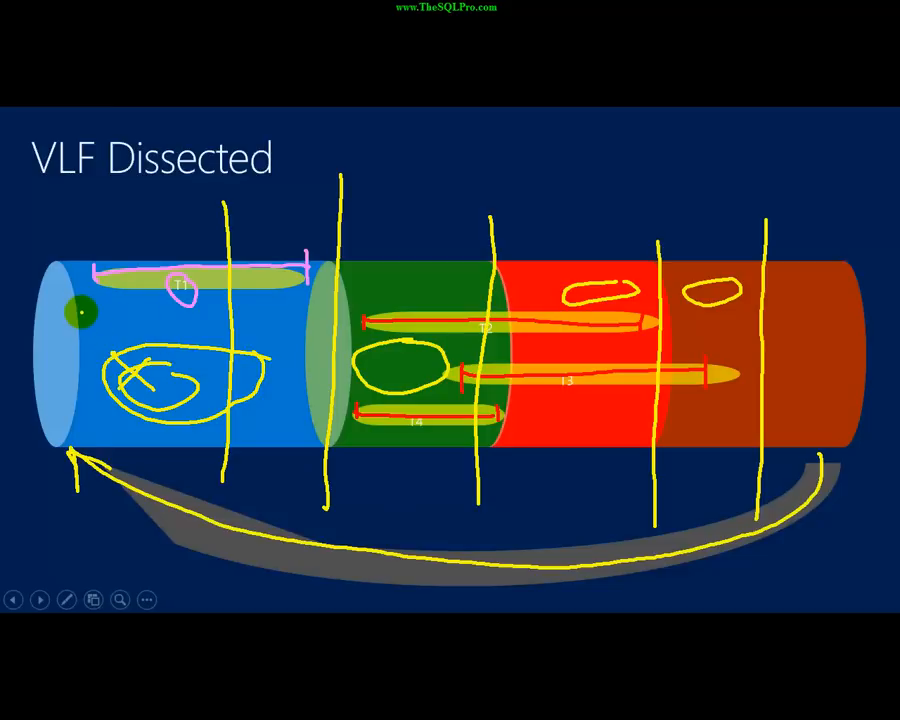
Draw red lines along the cylinder's full length, its right end, and across the blue section.
{"action": "mouse_move", "coordinate": [63, 305]}
{"action": "left_mouse_down"}
{"action": "mouse_move", "coordinate": [63, 360]}
{"action": "mouse_move", "coordinate": [380, 311]}
{"action": "mouse_move", "coordinate": [653, 302]}
{"action": "mouse_move", "coordinate": [862, 304]}
{"action": "mouse_move", "coordinate": [869, 340]}
{"action": "left_mouse_up"}
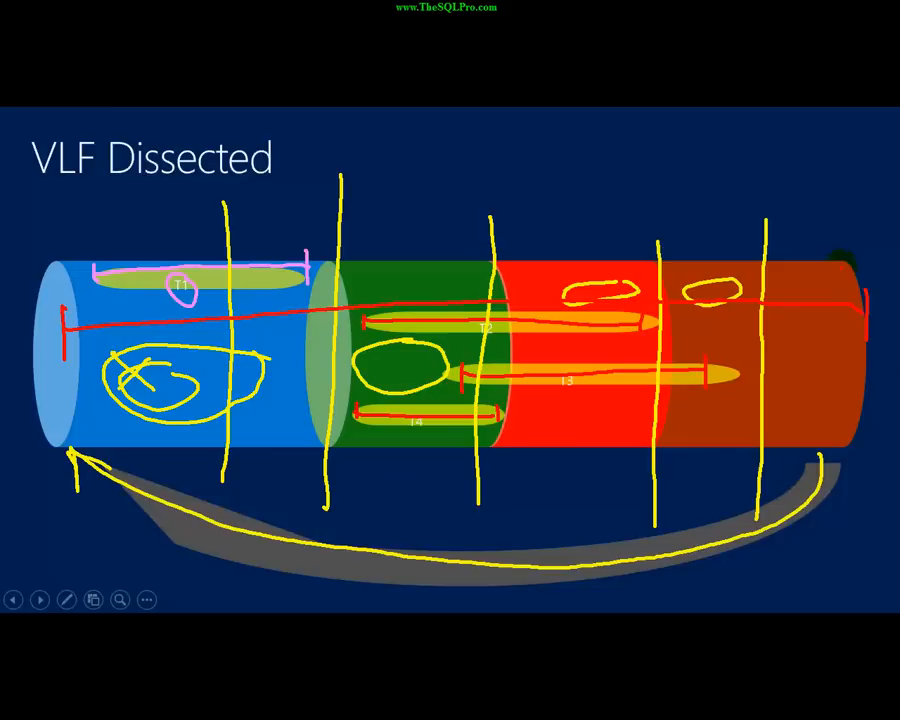
{"action": "mouse_move", "coordinate": [838, 263]}
{"action": "left_mouse_down"}
{"action": "mouse_move", "coordinate": [880, 405]}
{"action": "mouse_move", "coordinate": [857, 445]}
{"action": "left_mouse_up"}
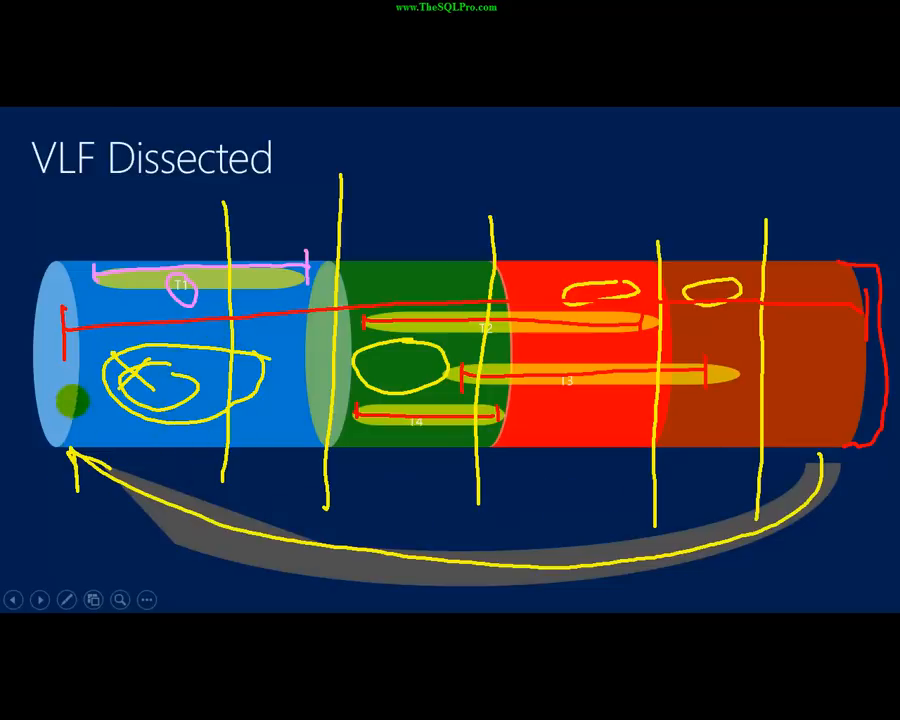
{"action": "left_click_drag", "start_coordinate": [103, 352], "coordinate": [293, 355]}
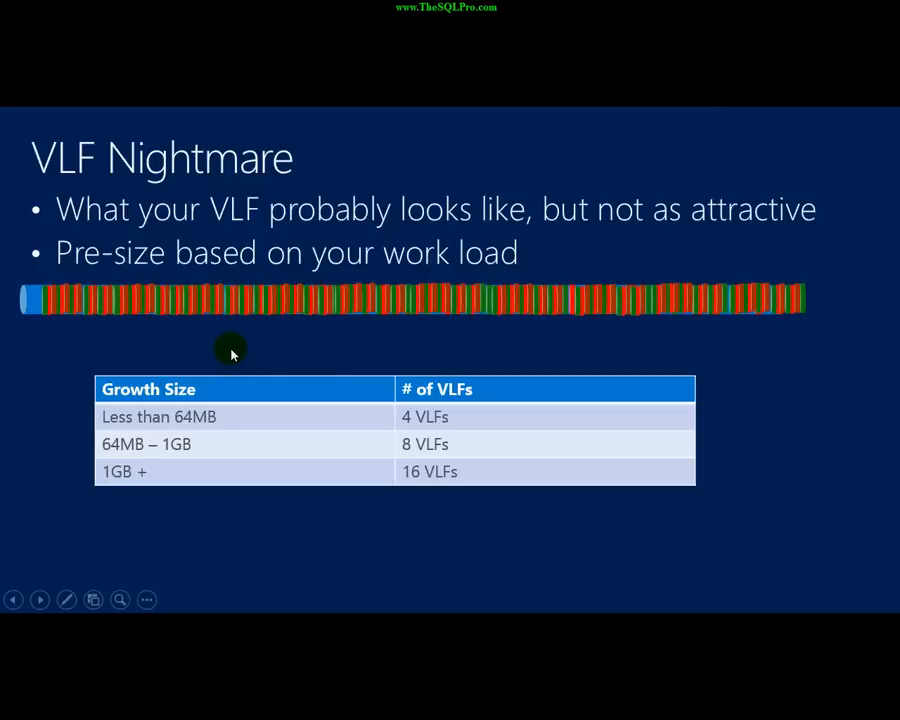
Reveal the growth size and how-many-VLFs bullets on the VLF Nightmare slide.
{"action": "left_click", "coordinate": [231, 353]}
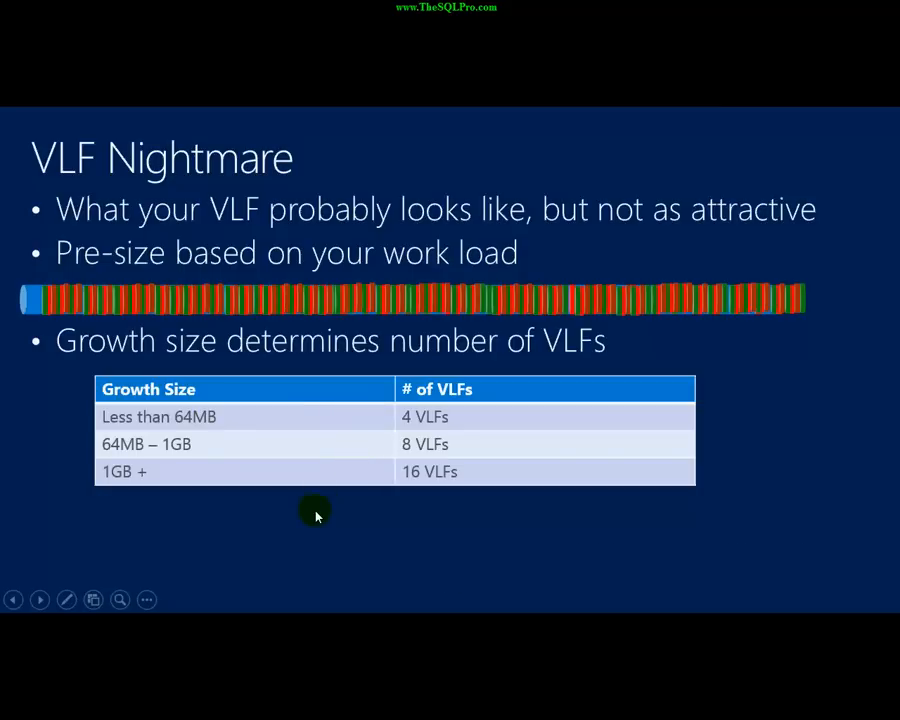
{"action": "left_click", "coordinate": [316, 515]}
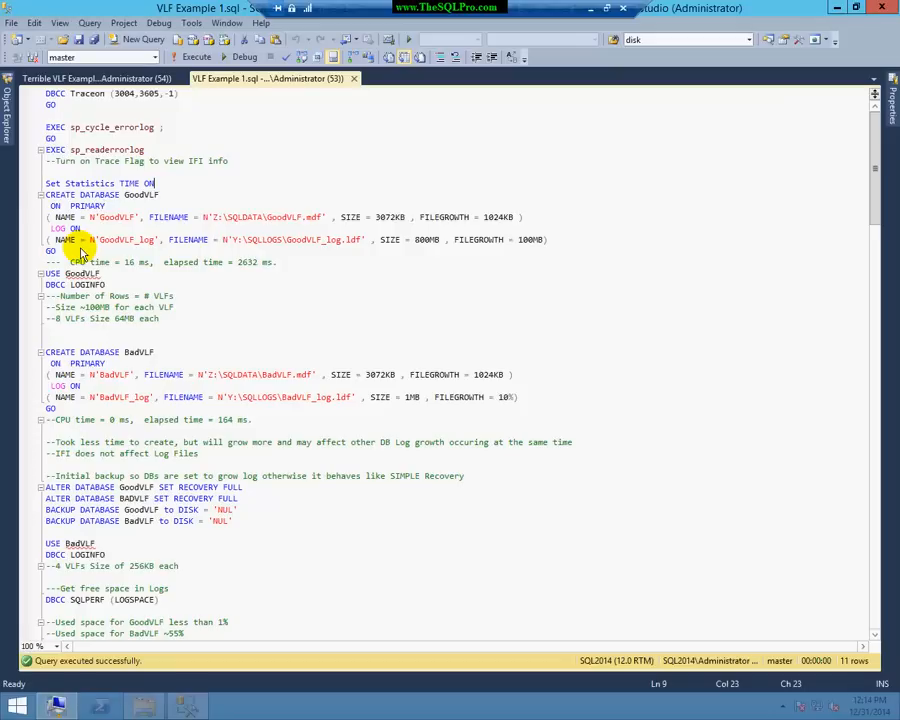
Run the CREATE DATABASE GoodVLF batch with its 800MB log.
{"action": "left_click_drag", "start_coordinate": [82, 253], "coordinate": [45, 183]}
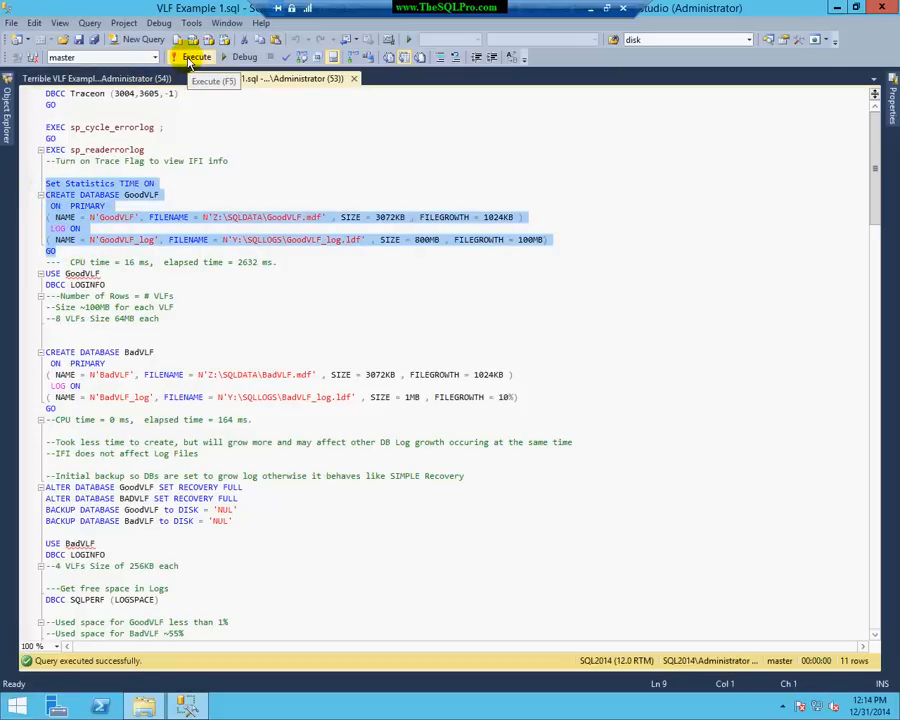
{"action": "left_click", "coordinate": [189, 61]}
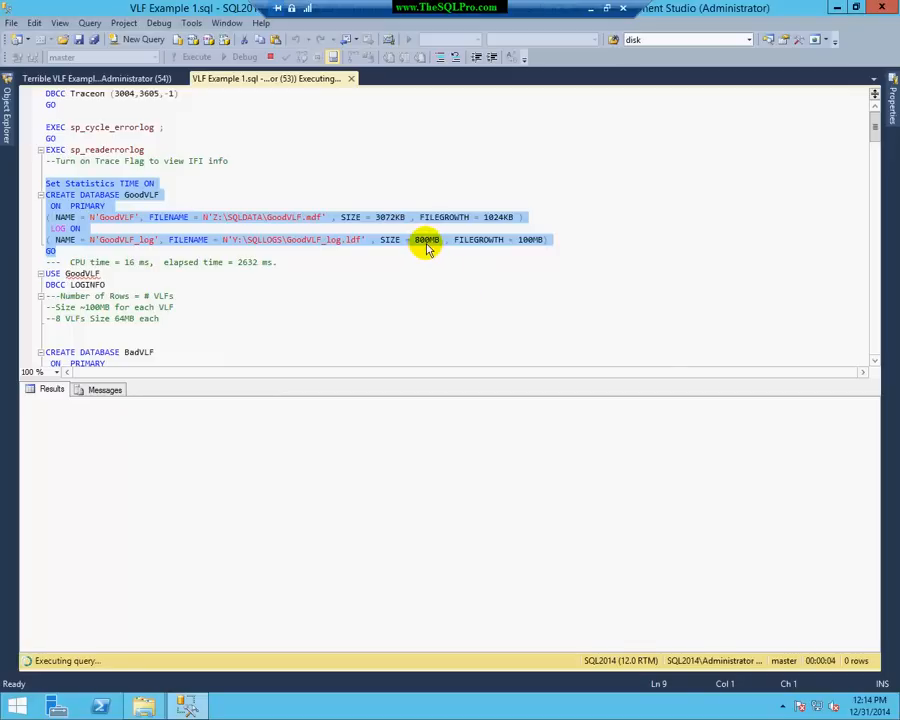
{"action": "left_click", "coordinate": [425, 246]}
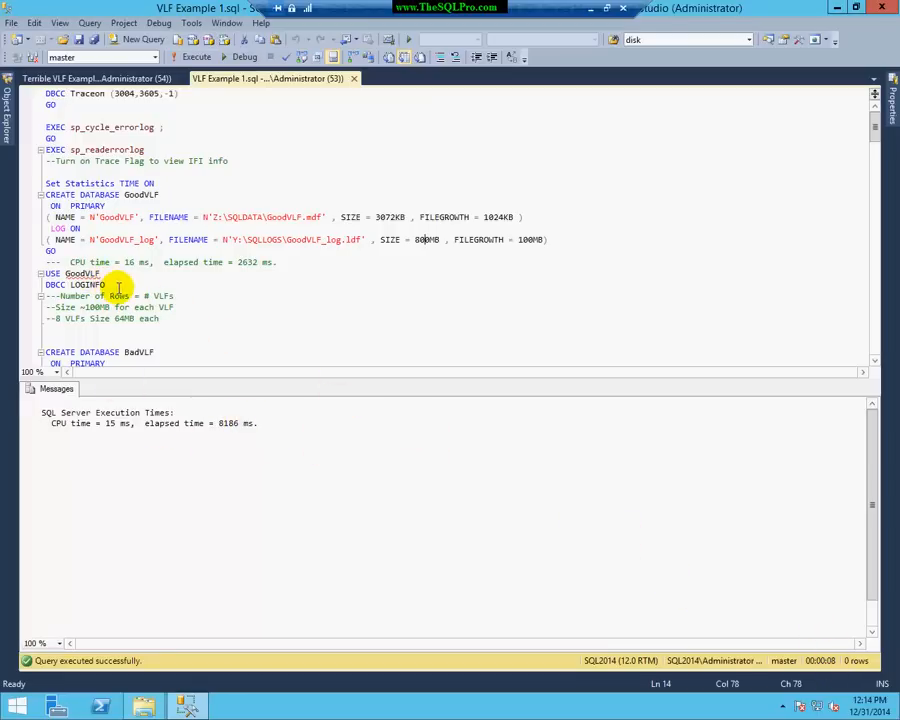
Run USE GoodVLF / DBCC LOGINFO showing 8 VLFs and widen the FileSize column.
{"action": "left_click_drag", "start_coordinate": [105, 285], "coordinate": [38, 275]}
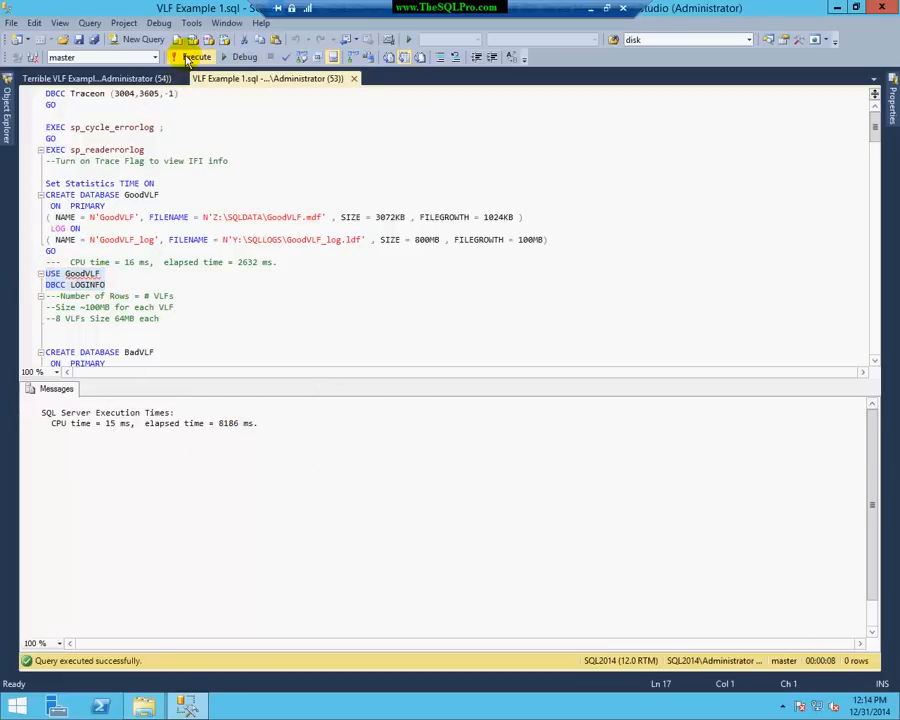
{"action": "left_click", "coordinate": [180, 56]}
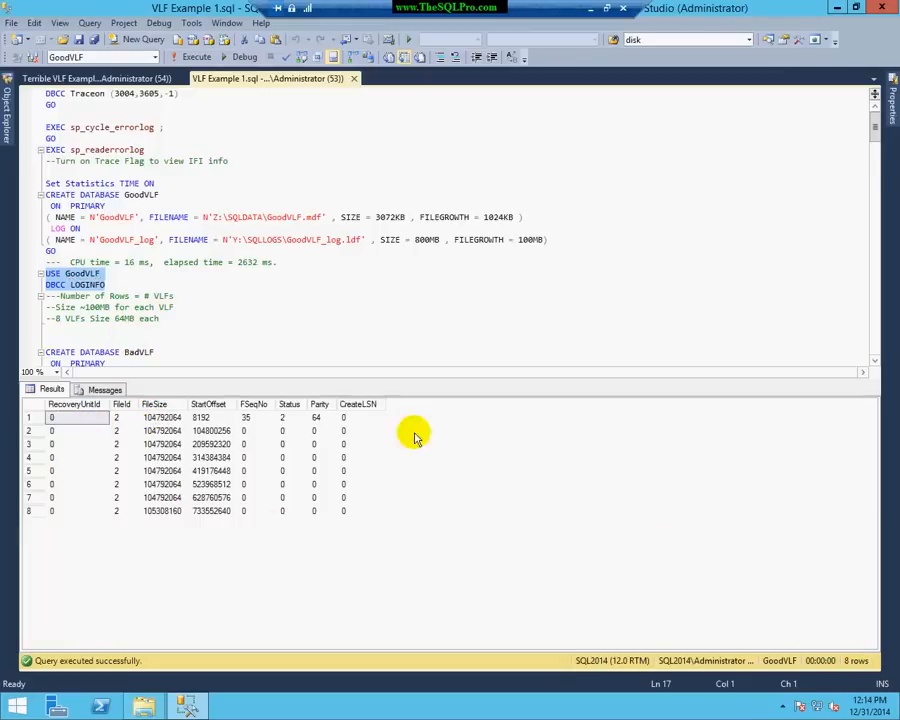
{"action": "left_click", "coordinate": [173, 405]}
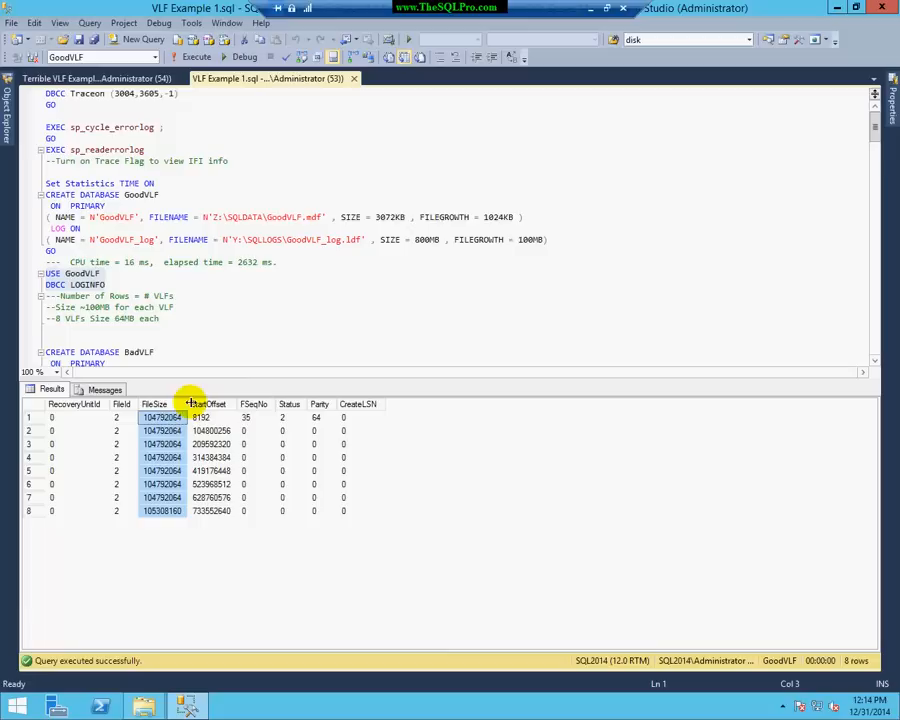
{"action": "left_click_drag", "start_coordinate": [186, 404], "coordinate": [208, 404]}
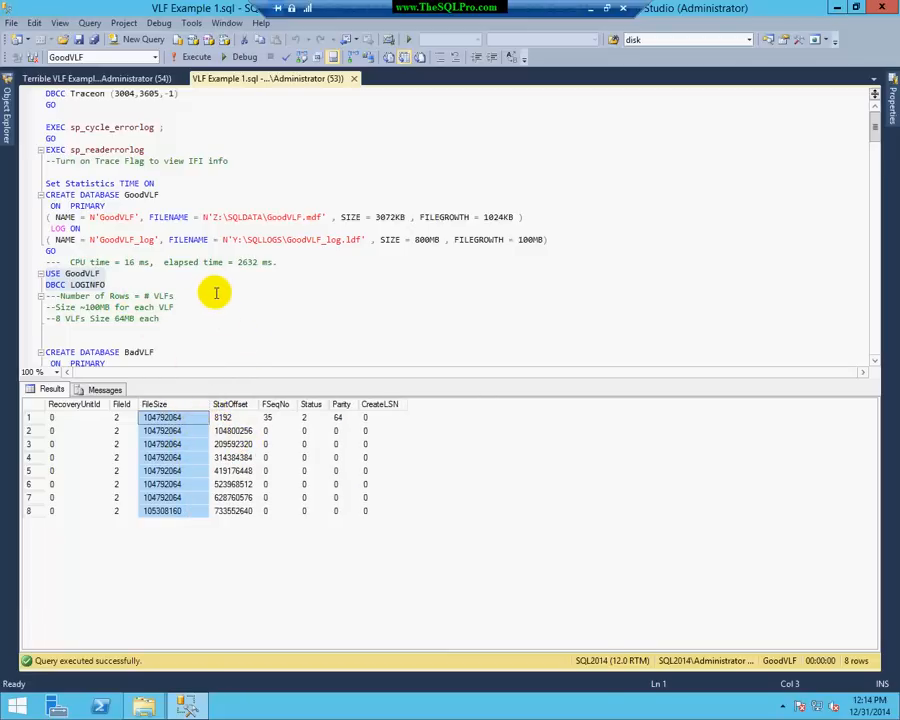
{"action": "left_click", "coordinate": [198, 348]}
{"action": "scroll", "coordinate": [196, 340], "scroll_direction": "down", "scroll_amount": 1}
{"action": "scroll", "coordinate": [150, 360], "scroll_direction": "down", "scroll_amount": 1}
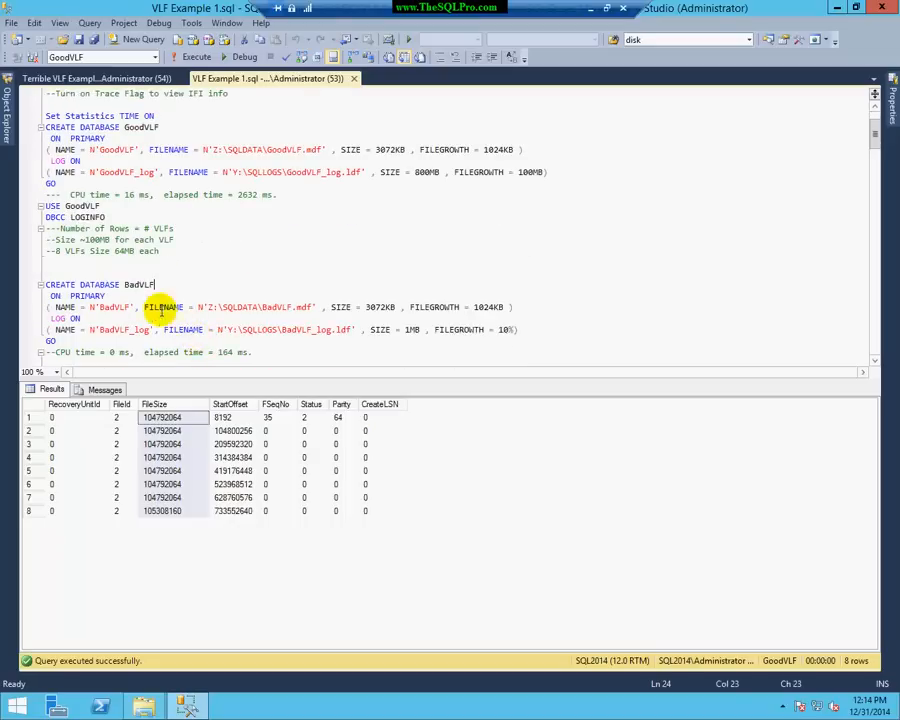
{"action": "left_click_drag", "start_coordinate": [58, 263], "coordinate": [60, 342]}
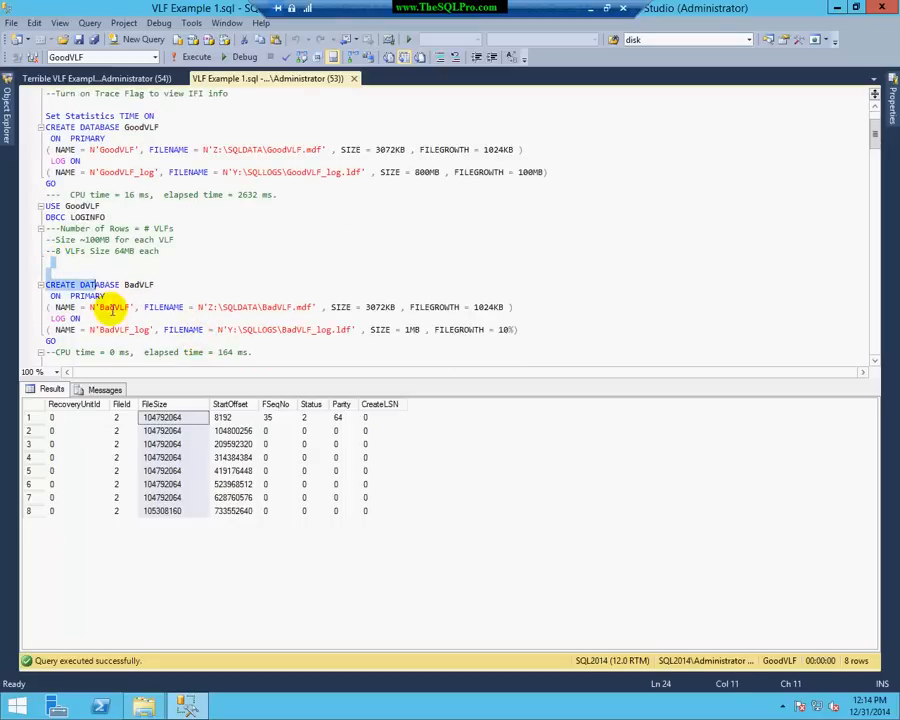
{"action": "left_click", "coordinate": [182, 63]}
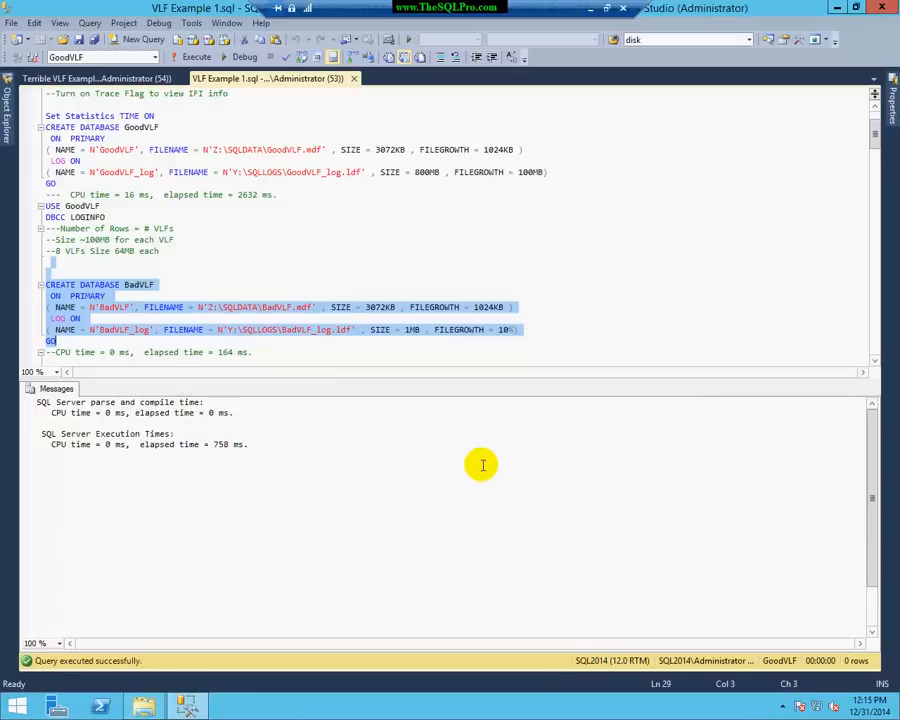
{"action": "left_click", "coordinate": [283, 342]}
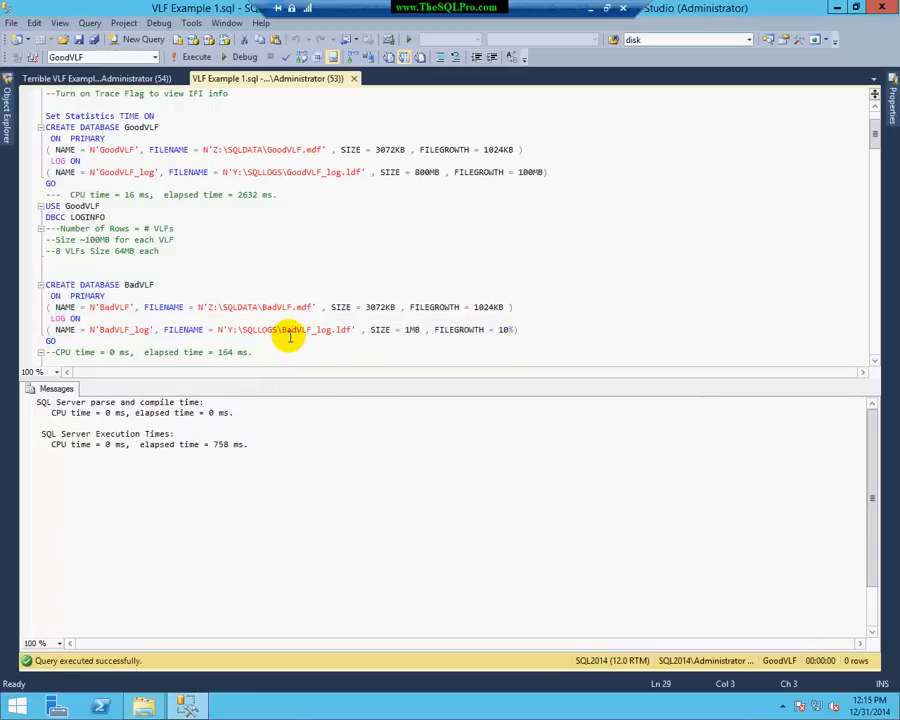
{"action": "scroll", "coordinate": [289, 337], "scroll_direction": "down", "scroll_amount": 1}
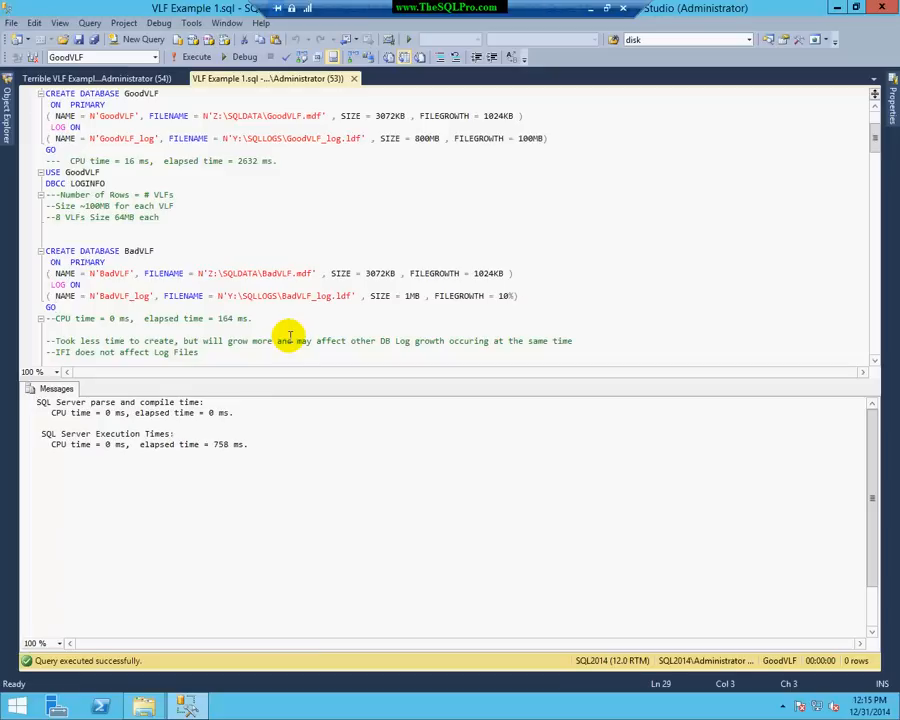
{"action": "left_click", "coordinate": [296, 248]}
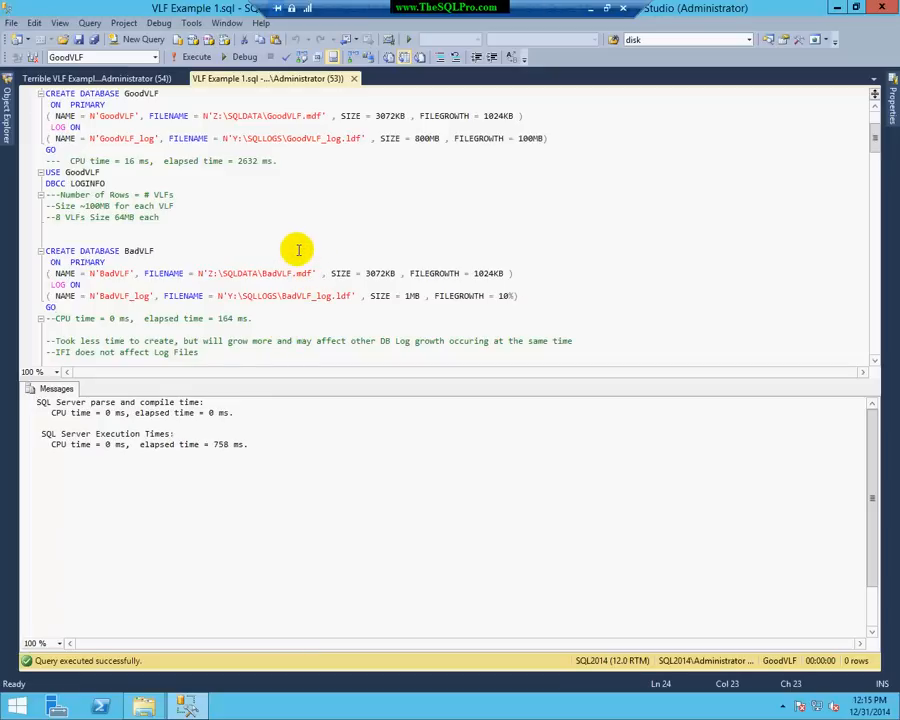
{"action": "scroll", "coordinate": [298, 250], "scroll_direction": "up", "scroll_amount": 3}
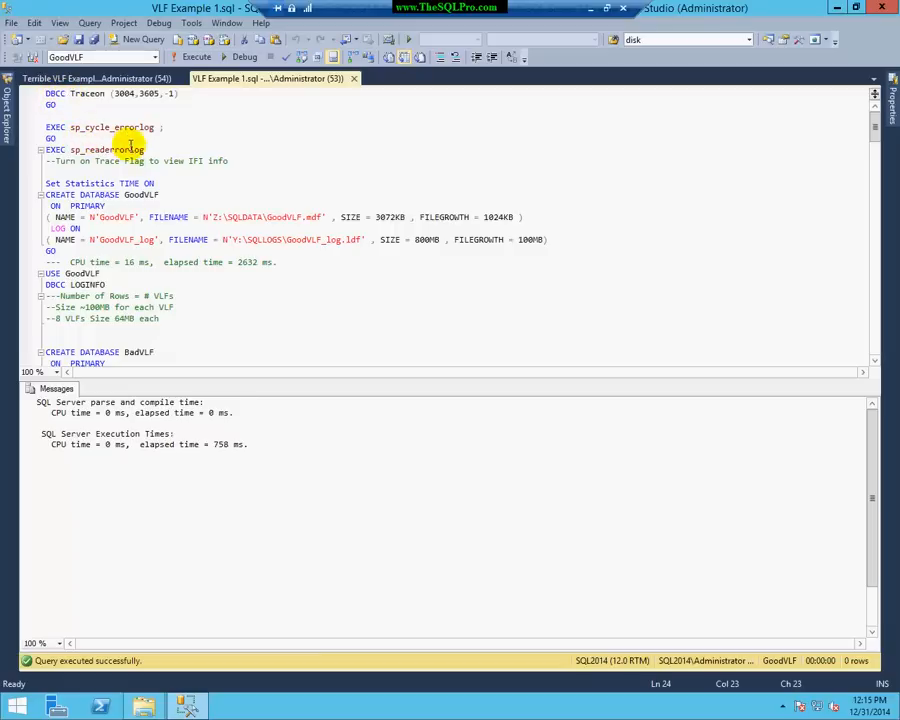
{"action": "mouse_move", "coordinate": [151, 150]}
{"action": "left_mouse_down"}
{"action": "mouse_move", "coordinate": [50, 144]}
{"action": "mouse_move", "coordinate": [57, 138]}
{"action": "left_mouse_up"}
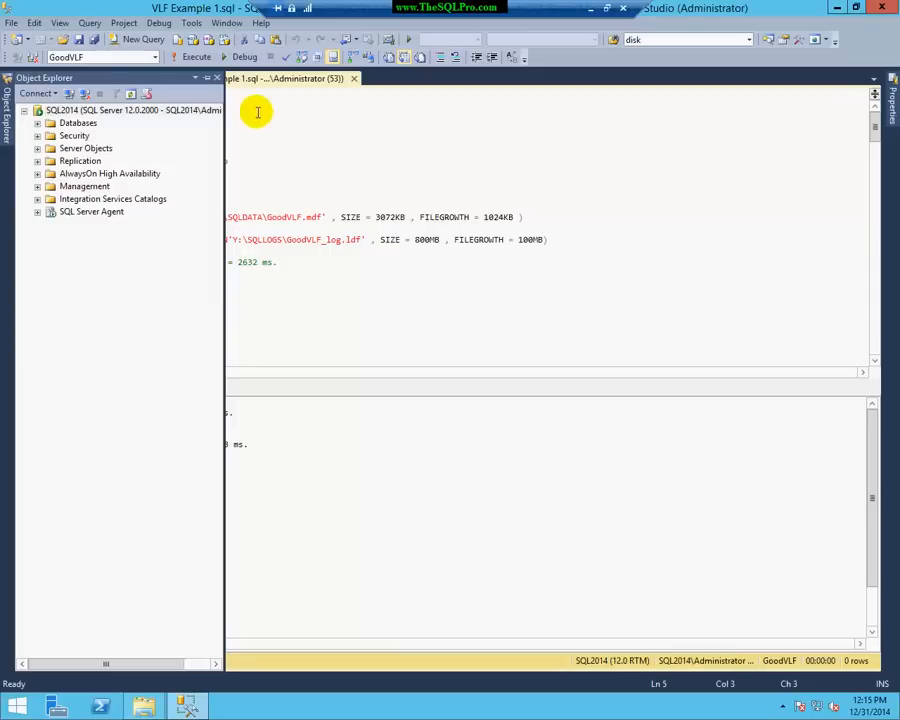
Run EXEC sp_readerrorlog and widen the Text column to show full messages.
{"action": "key", "text": "Down"}
{"action": "key", "text": "Down"}
{"action": "key", "text": "End"}
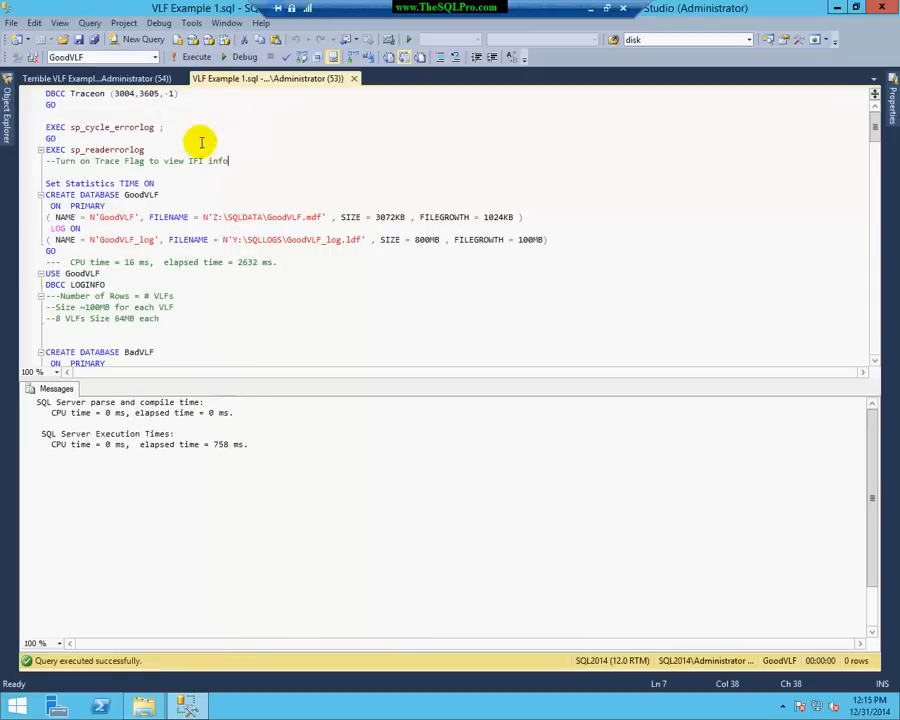
{"action": "left_click_drag", "start_coordinate": [145, 150], "coordinate": [44, 148]}
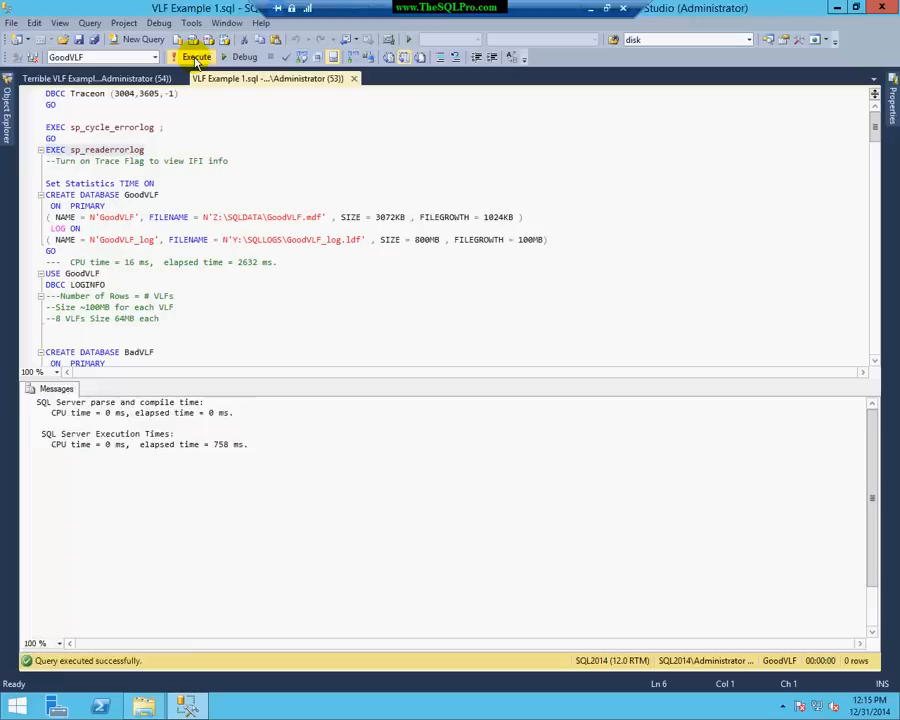
{"action": "left_click", "coordinate": [197, 60]}
{"action": "left_click", "coordinate": [261, 416]}
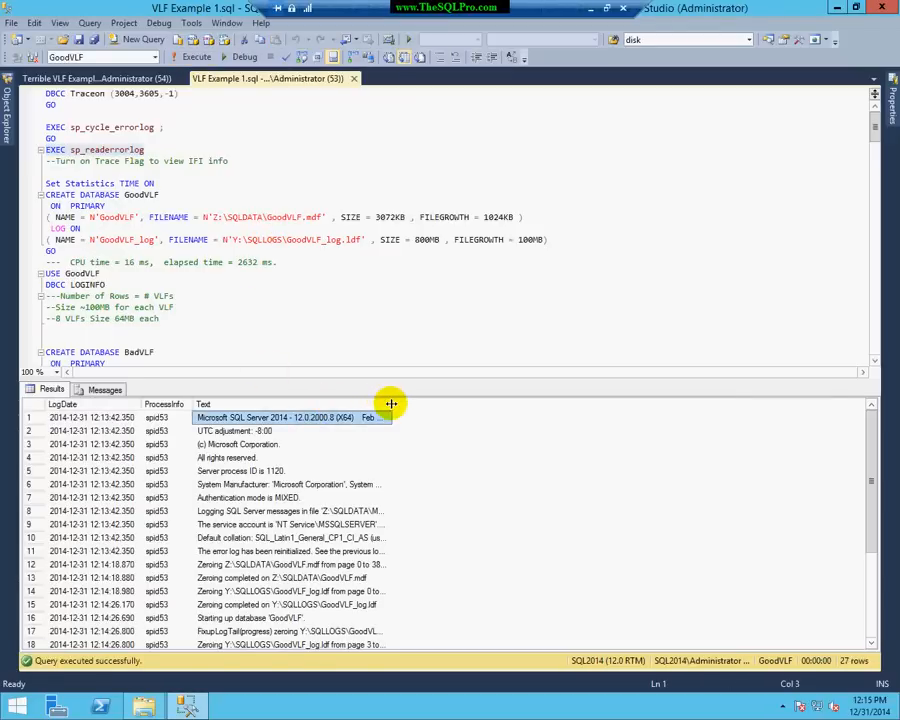
{"action": "double_click", "coordinate": [391, 403]}
Highlight the GoodVLF and BadVLF file-zeroing started and completed rows in the error log.
{"action": "left_click", "coordinate": [306, 566]}
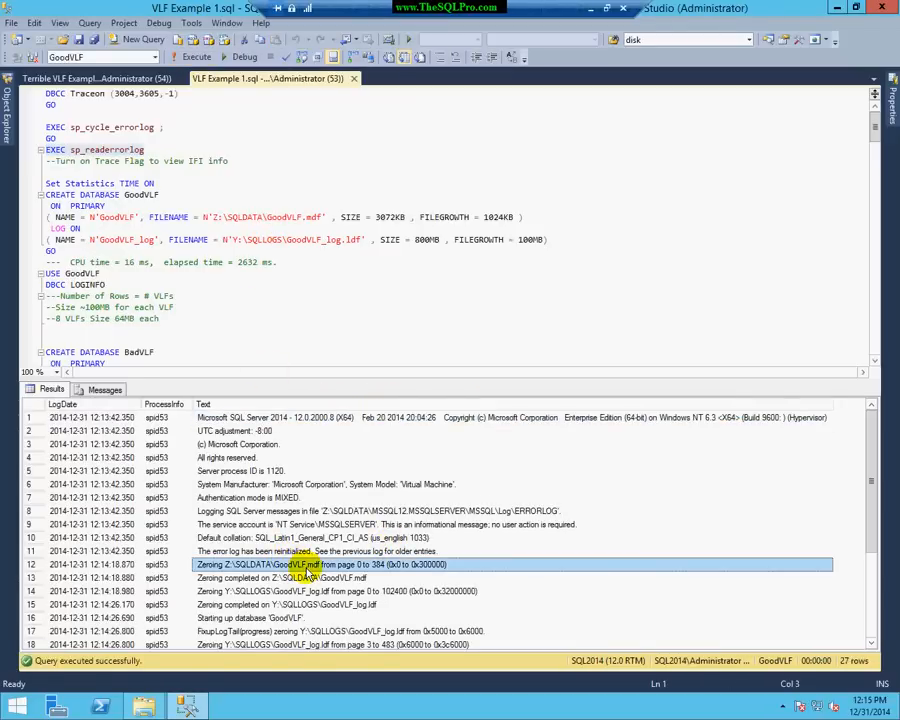
{"action": "left_click_drag", "start_coordinate": [306, 566], "coordinate": [377, 588]}
{"action": "scroll", "coordinate": [377, 588], "scroll_direction": "down", "scroll_amount": 1}
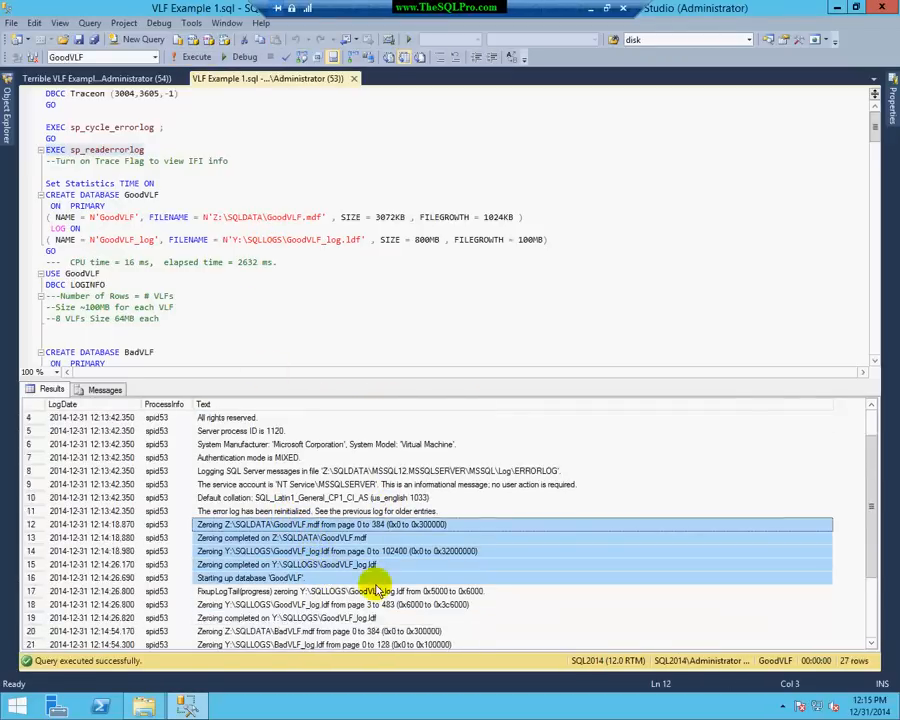
{"action": "scroll", "coordinate": [377, 588], "scroll_direction": "down", "scroll_amount": 1}
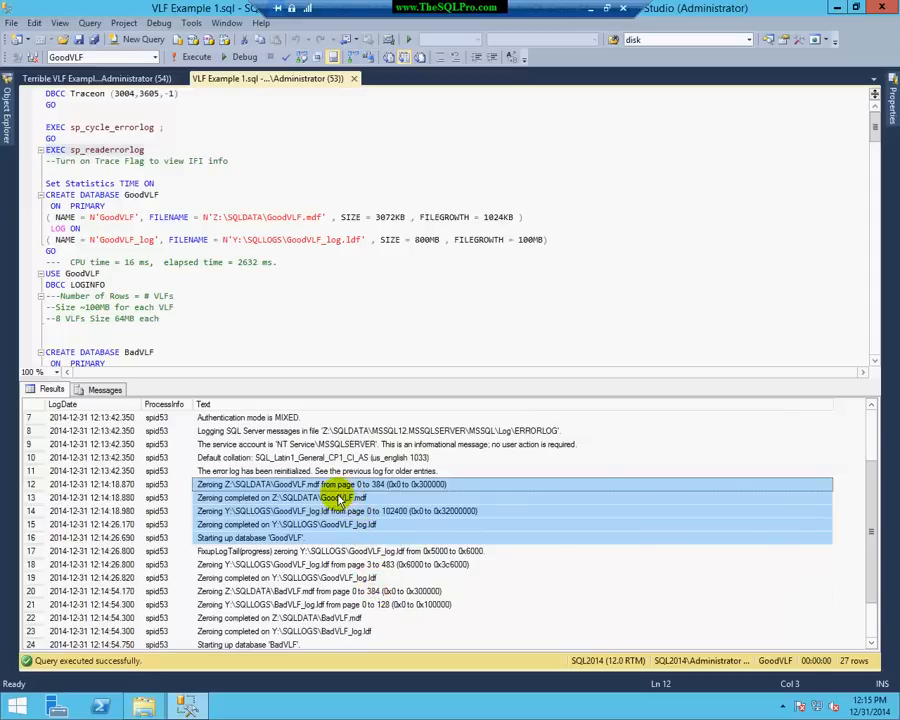
{"action": "left_click", "coordinate": [265, 486]}
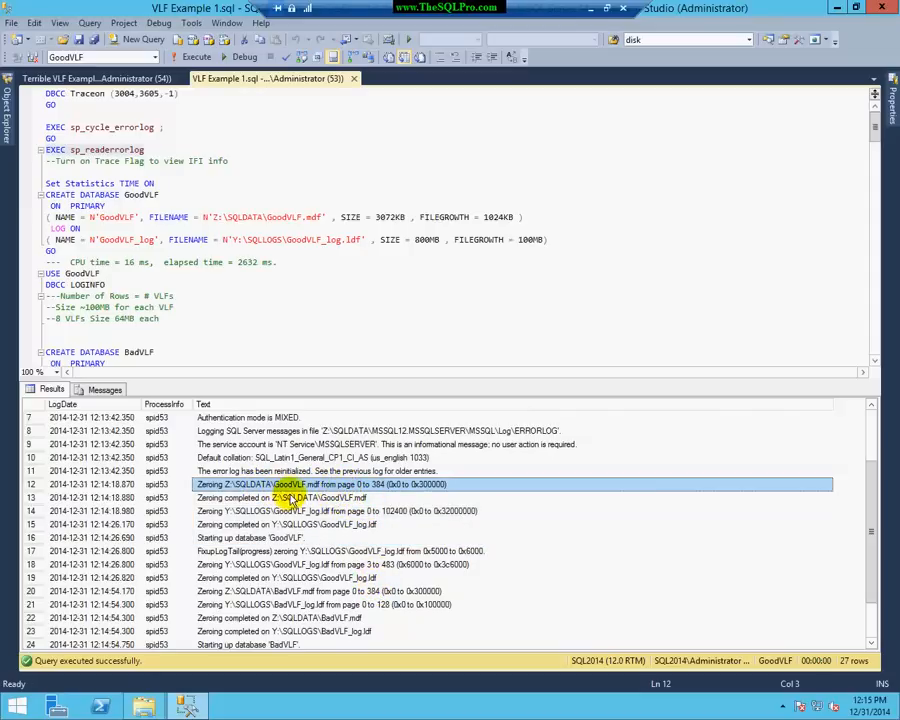
{"action": "left_click", "coordinate": [295, 497], "text": "shift"}
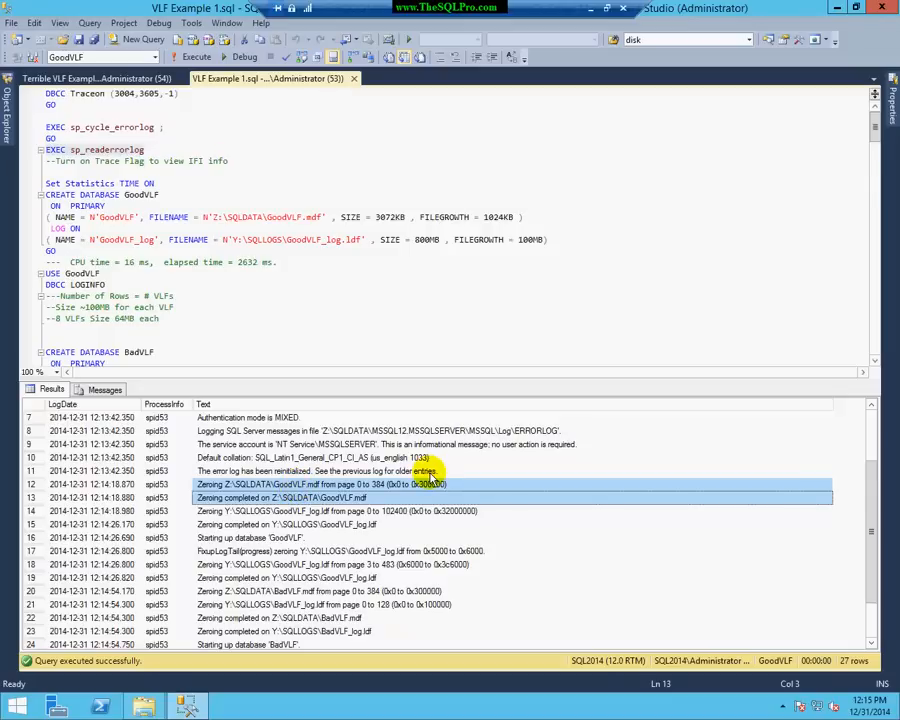
{"action": "left_click", "coordinate": [221, 318]}
{"action": "scroll", "coordinate": [221, 318], "scroll_direction": "down", "scroll_amount": 2}
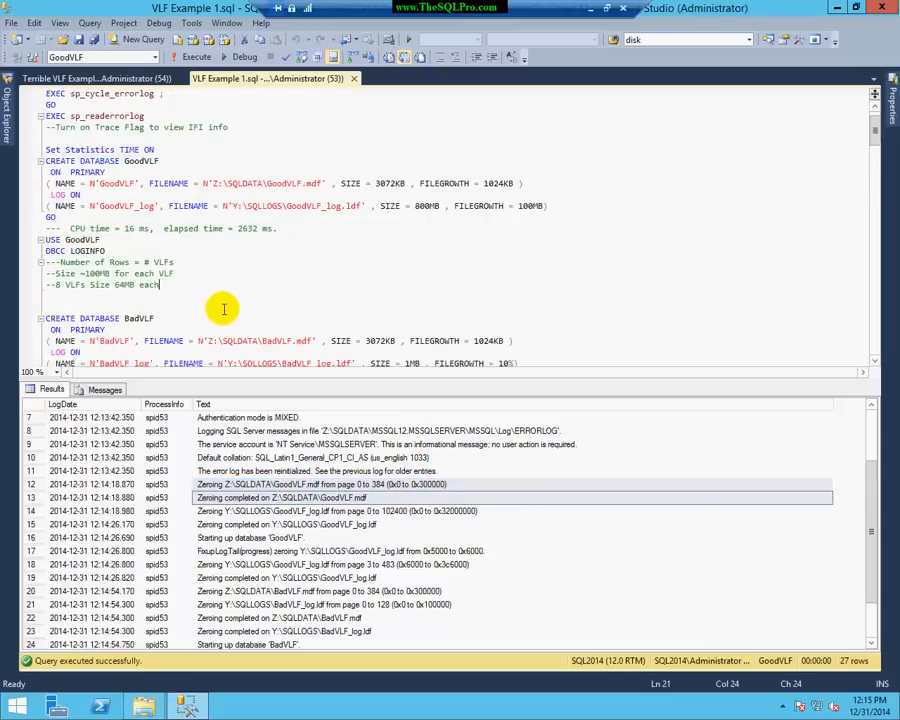
{"action": "scroll", "coordinate": [221, 310], "scroll_direction": "down", "scroll_amount": 1}
{"action": "scroll", "coordinate": [92, 228], "scroll_direction": "down", "scroll_amount": 1}
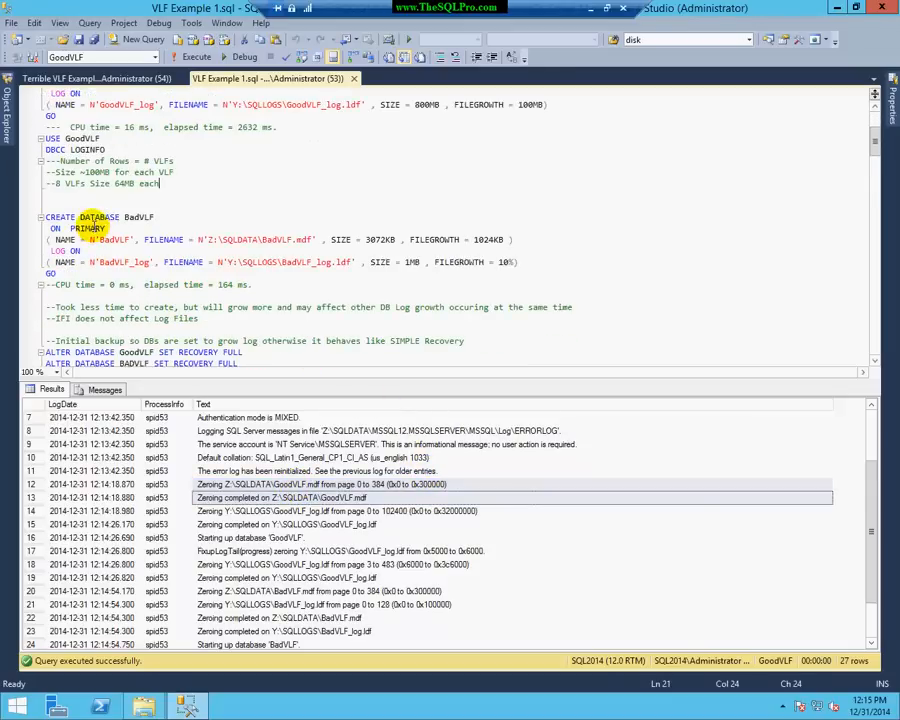
{"action": "scroll", "coordinate": [110, 224], "scroll_direction": "down", "scroll_amount": 3}
{"action": "scroll", "coordinate": [207, 230], "scroll_direction": "down", "scroll_amount": 1}
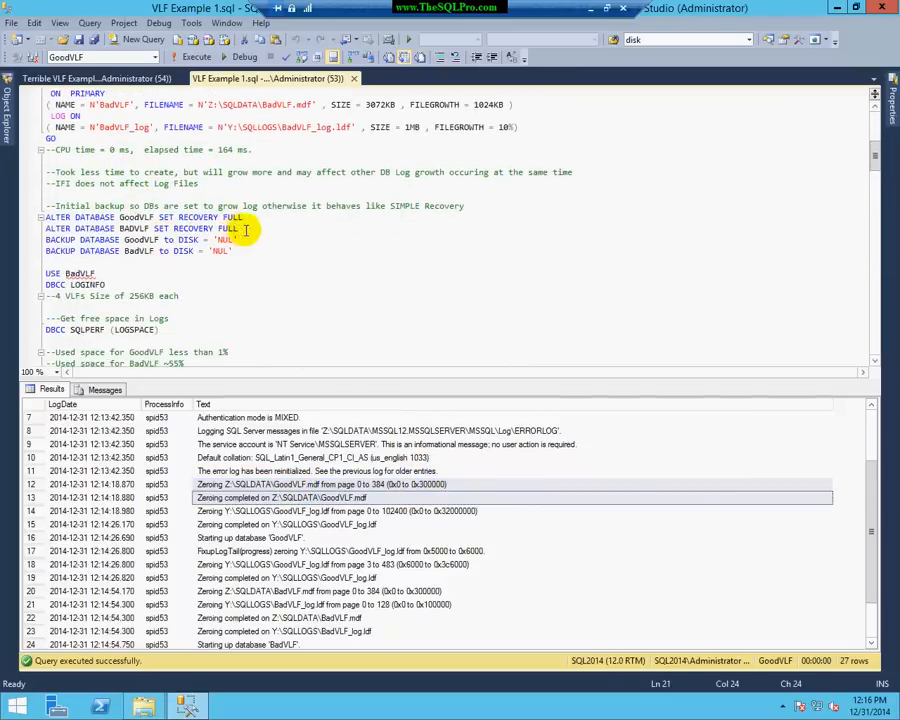
Run ALTER DATABASE SET RECOVERY FULL for GoodVLF and BadVLF and select both backup statements.
{"action": "left_click_drag", "start_coordinate": [240, 228], "coordinate": [42, 217]}
{"action": "left_click", "coordinate": [190, 56]}
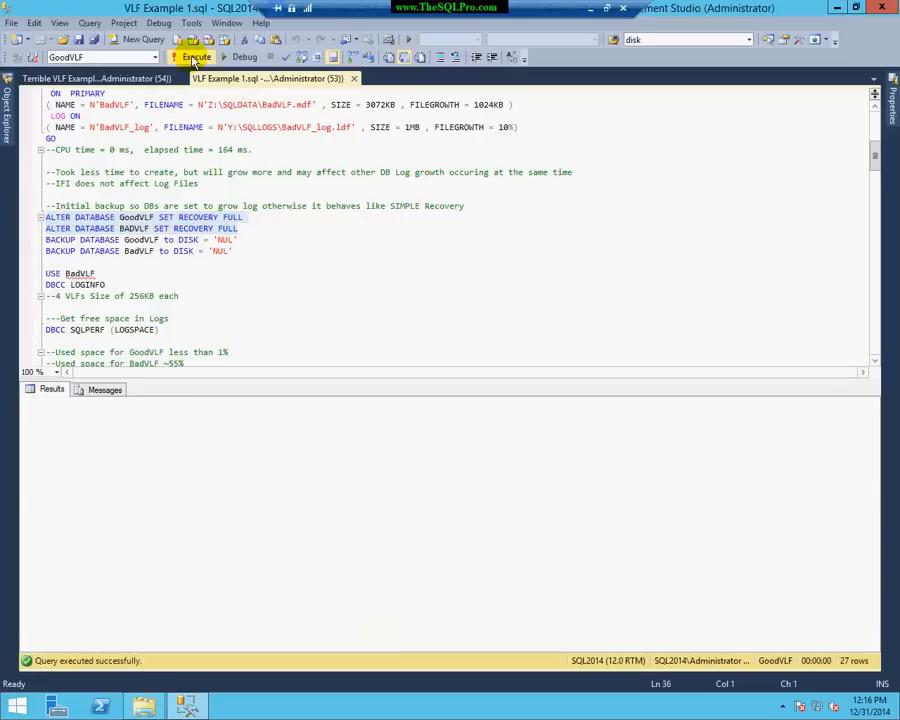
{"action": "left_click_drag", "start_coordinate": [254, 252], "coordinate": [193, 251]}
{"action": "left_click_drag", "start_coordinate": [110, 256], "coordinate": [40, 239]}
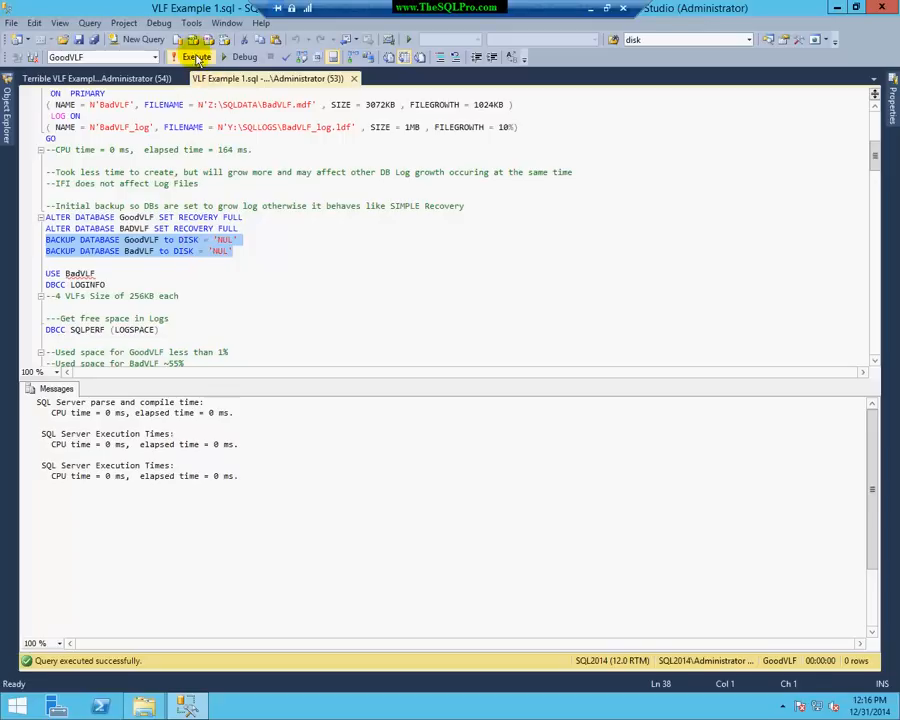
Back up both databases to DISK = 'NUL' and select the USE BadVLF / DBCC LOGINFO lines.
{"action": "left_click", "coordinate": [197, 58]}
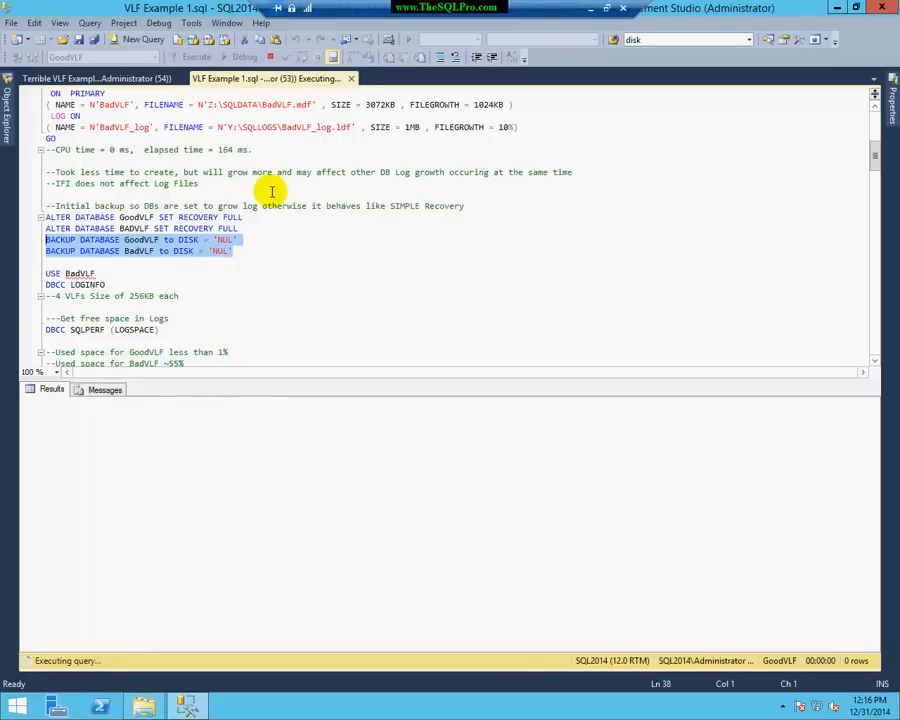
{"action": "left_click", "coordinate": [260, 263]}
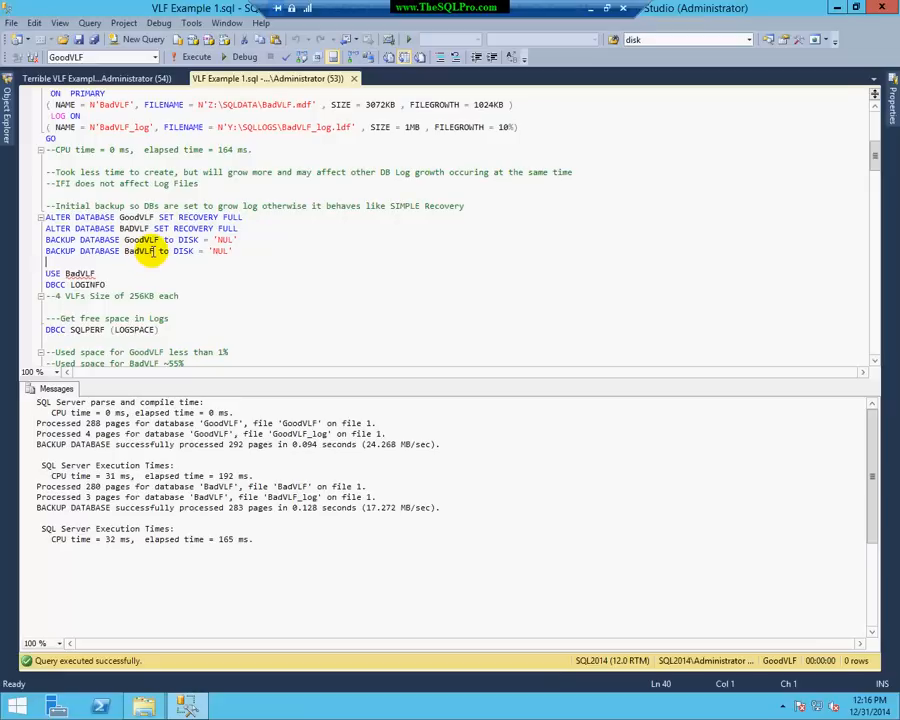
{"action": "scroll", "coordinate": [150, 248], "scroll_direction": "down", "scroll_amount": 3}
{"action": "double_click", "coordinate": [87, 250]}
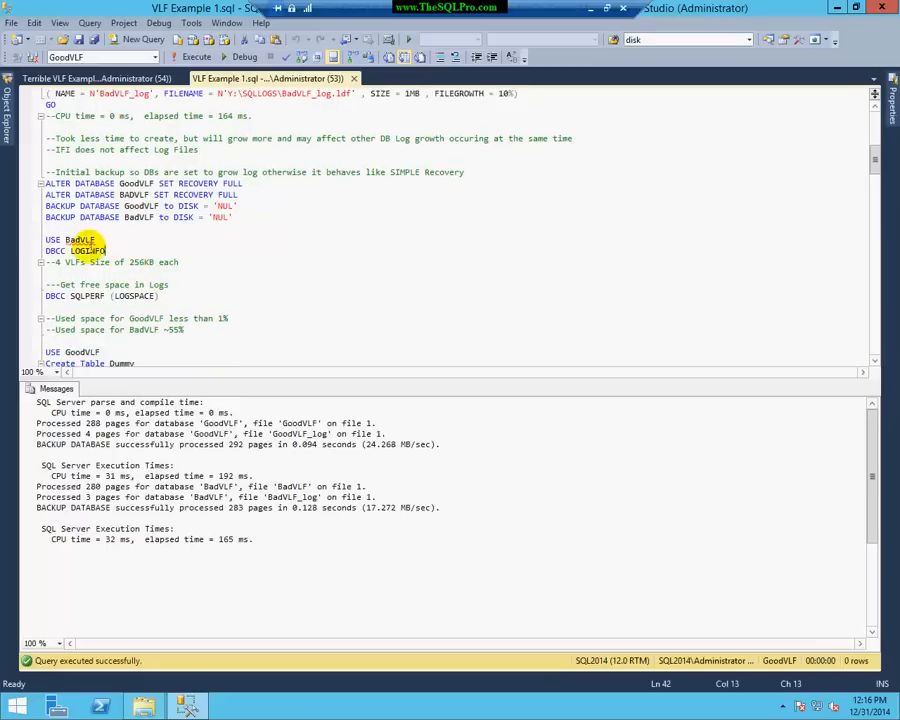
{"action": "left_click_drag", "start_coordinate": [106, 251], "coordinate": [28, 241]}
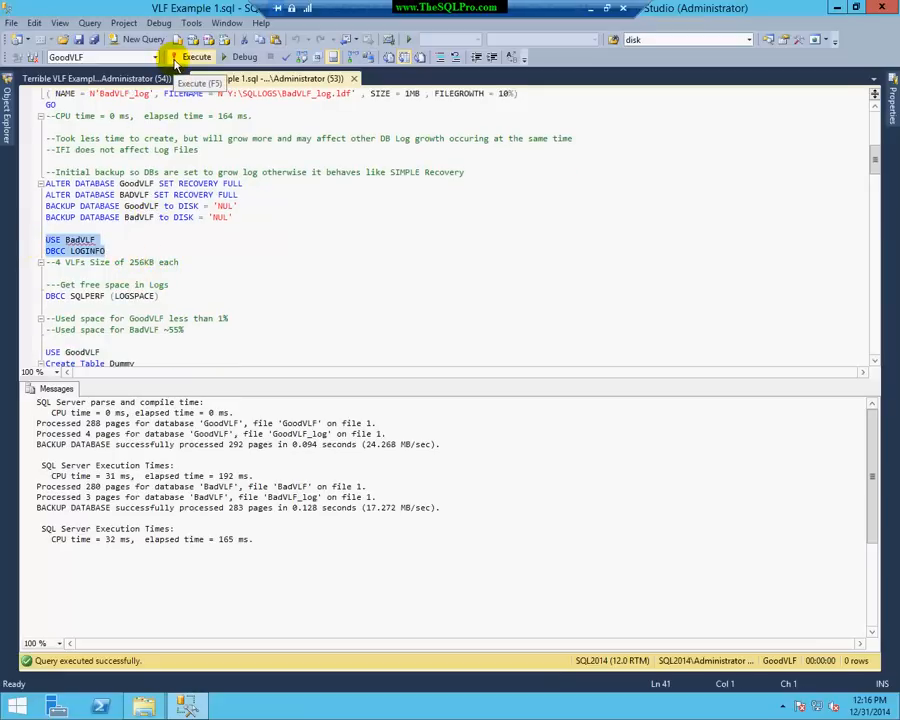
List BadVLF's four VLFs, then run DBCC SQLPERF(LOGSPACE) for all databases.
{"action": "left_click", "coordinate": [176, 58]}
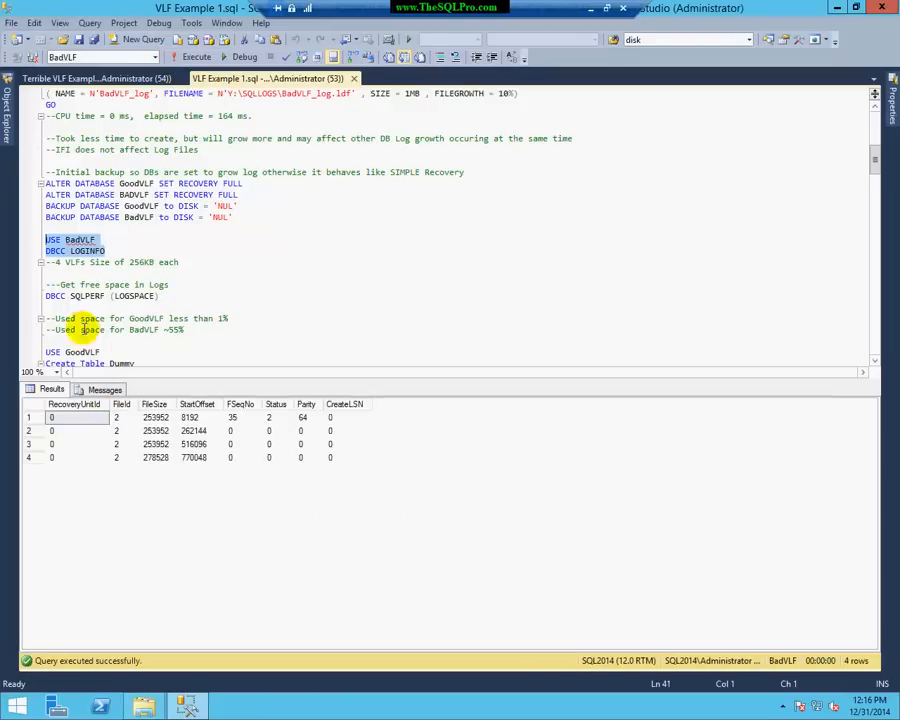
{"action": "left_click", "coordinate": [150, 249]}
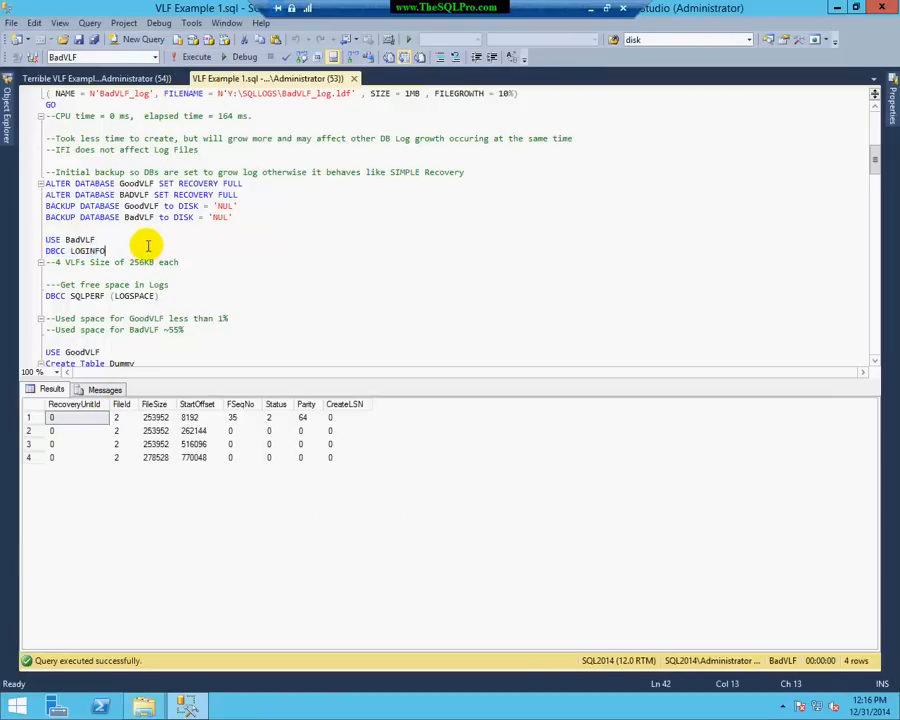
{"action": "scroll", "coordinate": [158, 241], "scroll_direction": "down", "scroll_amount": 2}
{"action": "left_click_drag", "start_coordinate": [160, 229], "coordinate": [28, 228]}
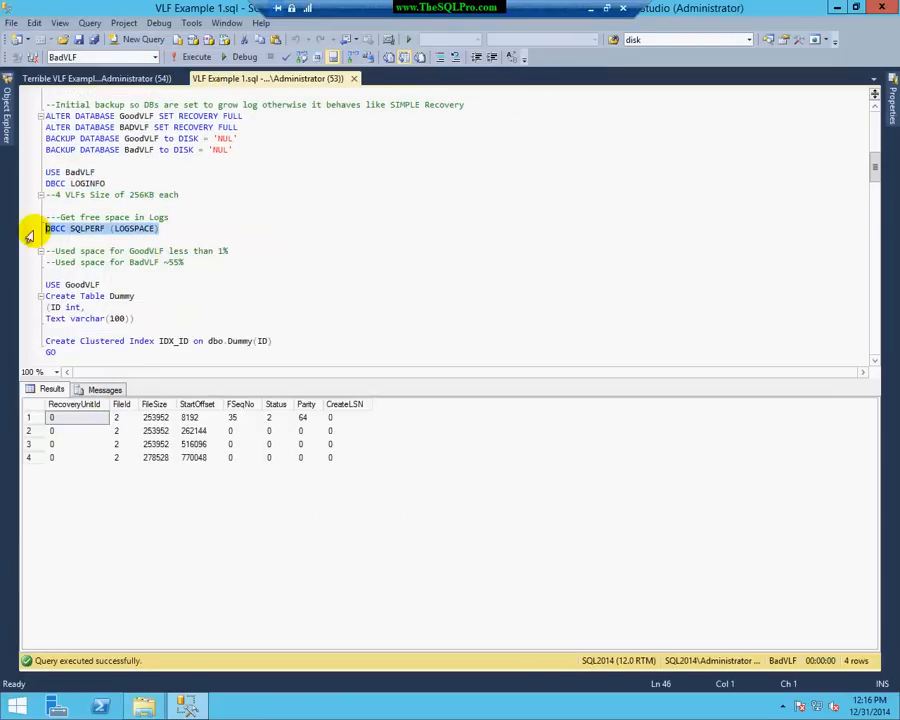
{"action": "left_click", "coordinate": [176, 57]}
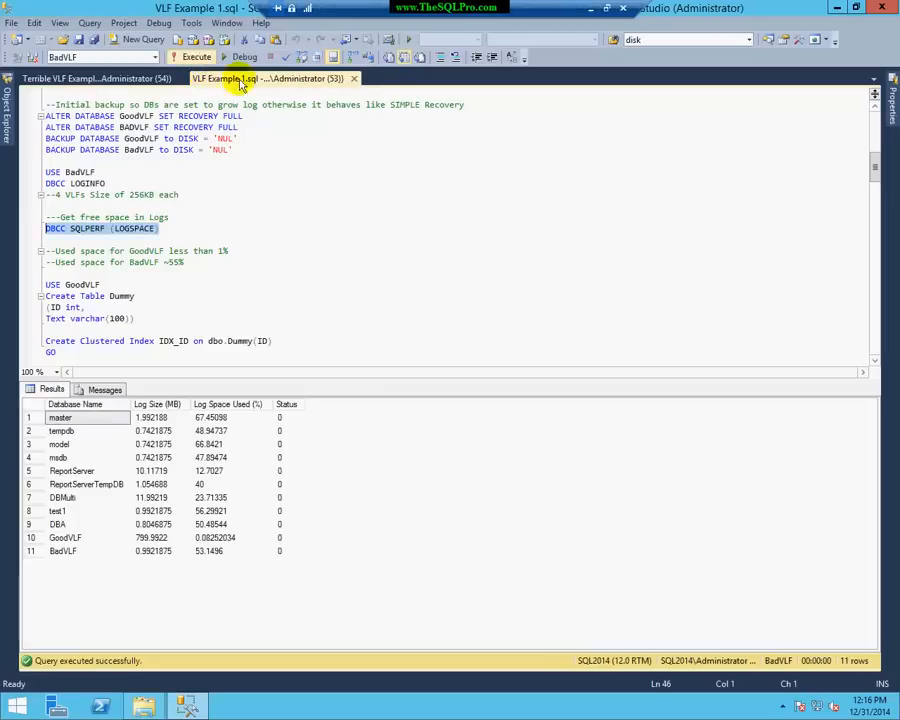
Highlight GoodVLF's 800 MB log under 1% used versus BadVLF's 1 MB log about 53% used.
{"action": "left_click", "coordinate": [275, 402]}
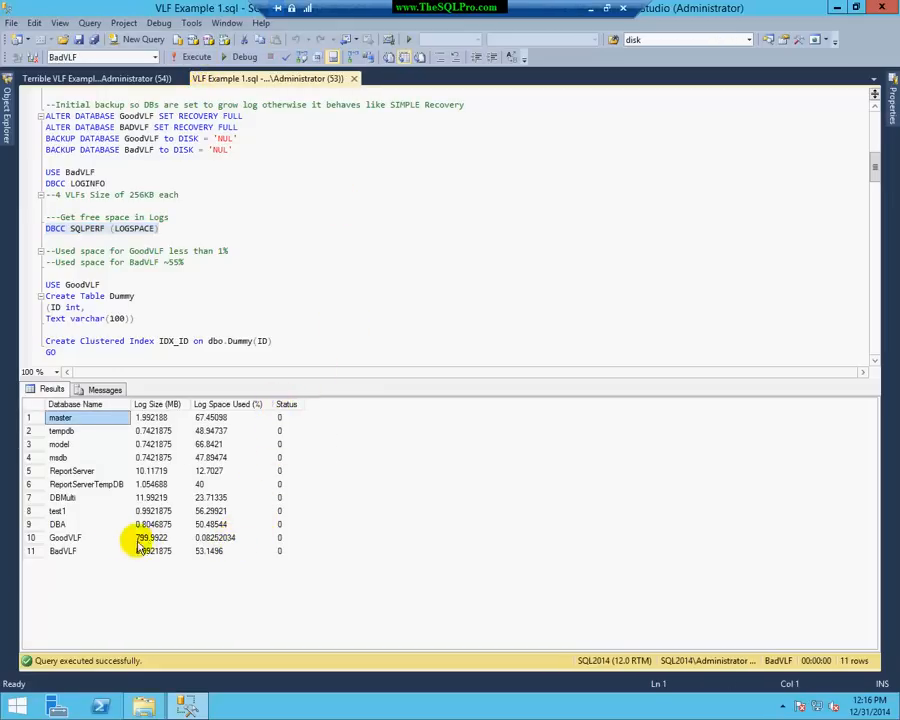
{"action": "left_click", "coordinate": [155, 539]}
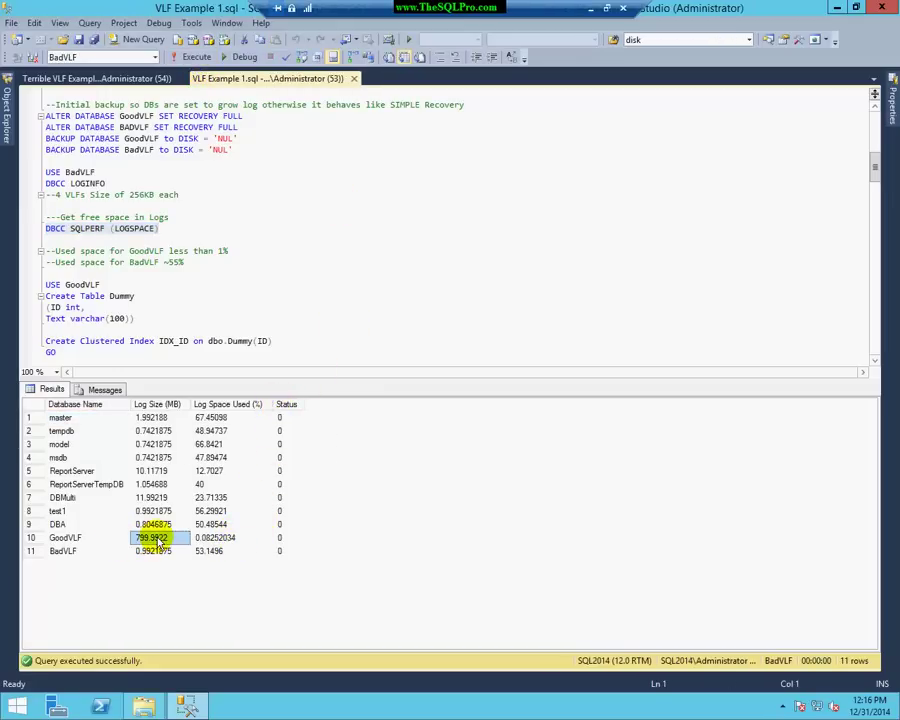
{"action": "left_click", "coordinate": [253, 542]}
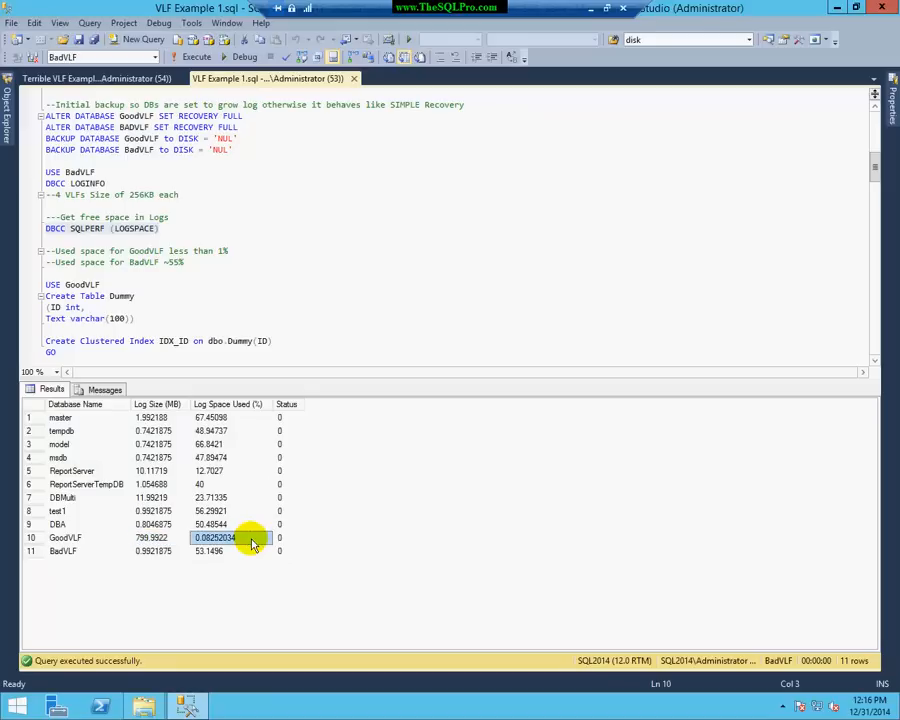
{"action": "left_click_drag", "start_coordinate": [253, 543], "coordinate": [237, 550]}
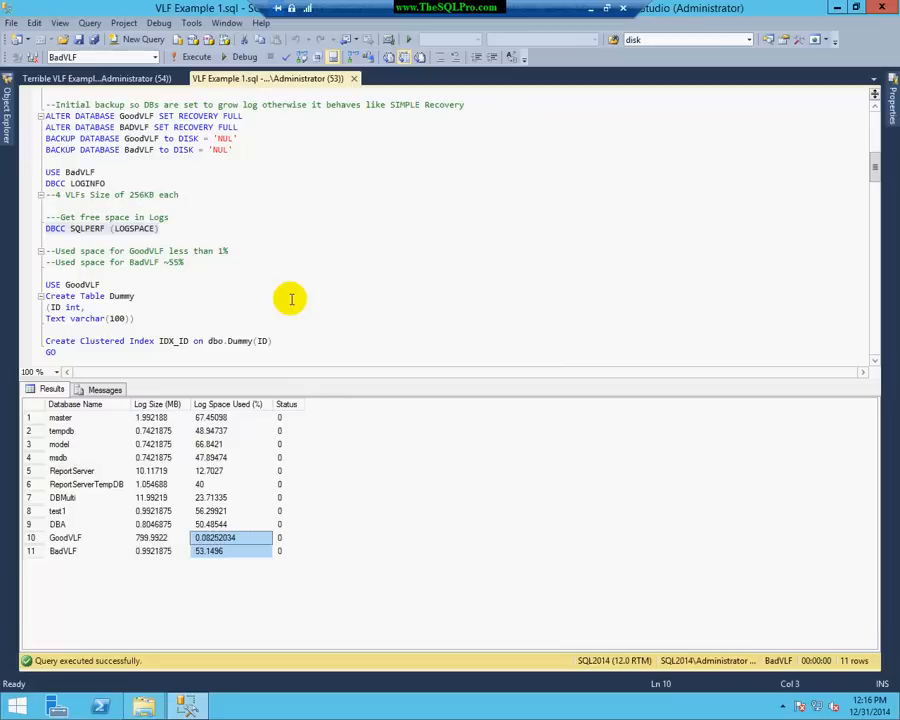
{"action": "left_click", "coordinate": [291, 298]}
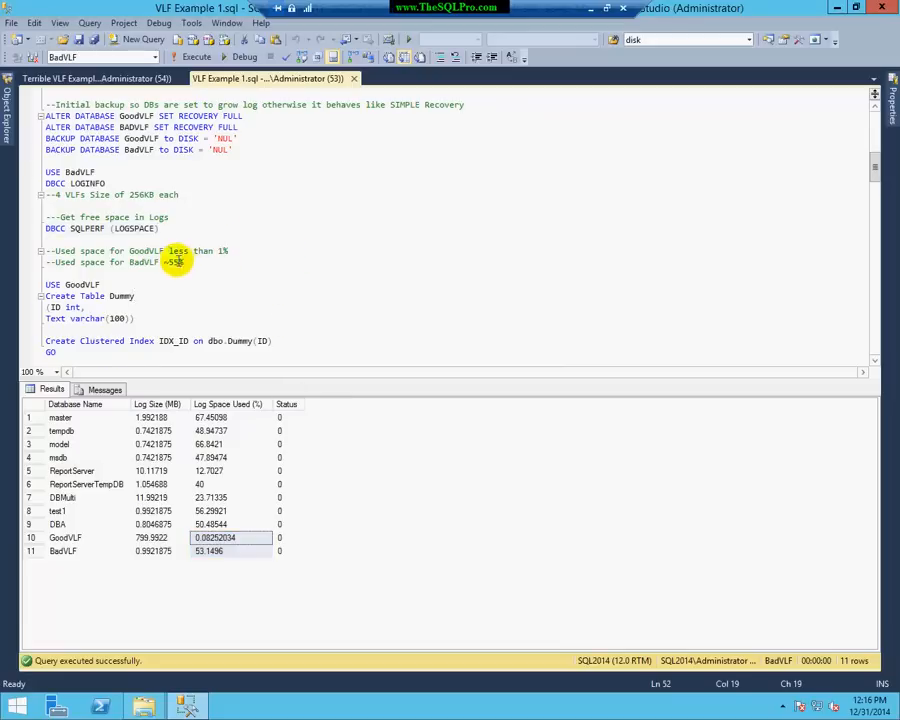
{"action": "scroll", "coordinate": [175, 262], "scroll_direction": "down", "scroll_amount": 2}
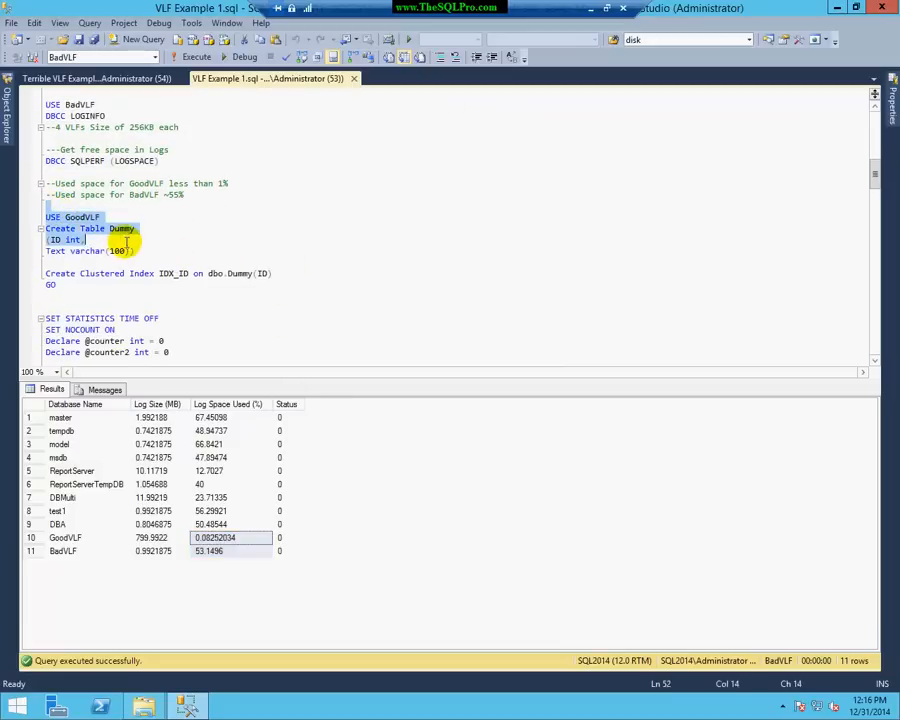
Create the Dummy table and its index, then select the timed loop script.
{"action": "mouse_move", "coordinate": [46, 207]}
{"action": "left_mouse_down"}
{"action": "mouse_move", "coordinate": [136, 251]}
{"action": "mouse_move", "coordinate": [136, 262]}
{"action": "left_mouse_up"}
{"action": "left_click", "coordinate": [190, 57]}
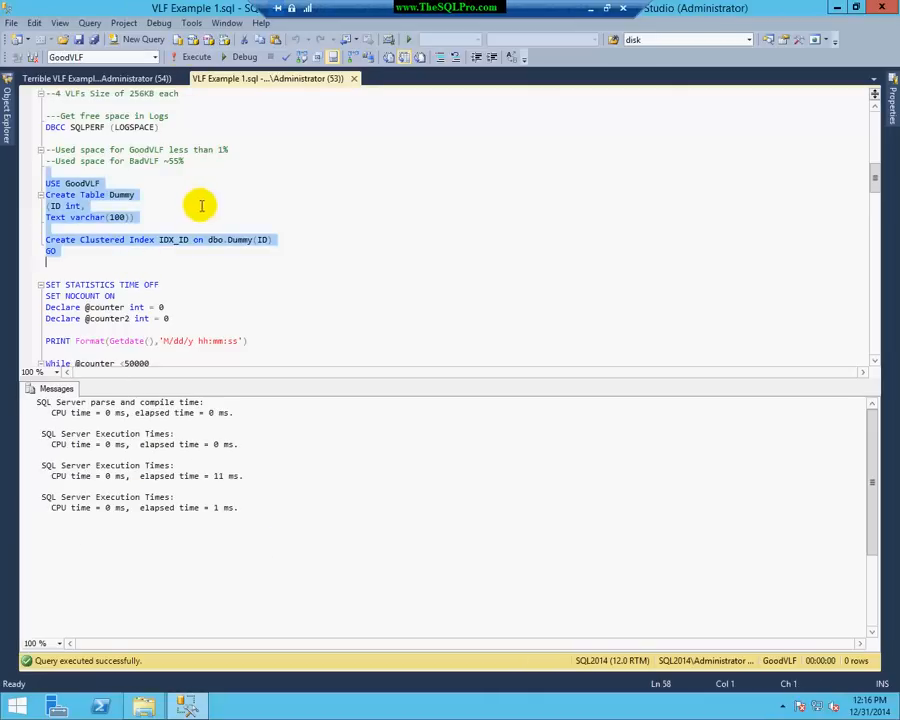
{"action": "scroll", "coordinate": [201, 206], "scroll_direction": "down", "scroll_amount": 3}
{"action": "left_click", "coordinate": [74, 182]}
{"action": "scroll", "coordinate": [74, 182], "scroll_direction": "down", "scroll_amount": 2}
{"action": "left_click", "coordinate": [100, 194], "text": "shift"}
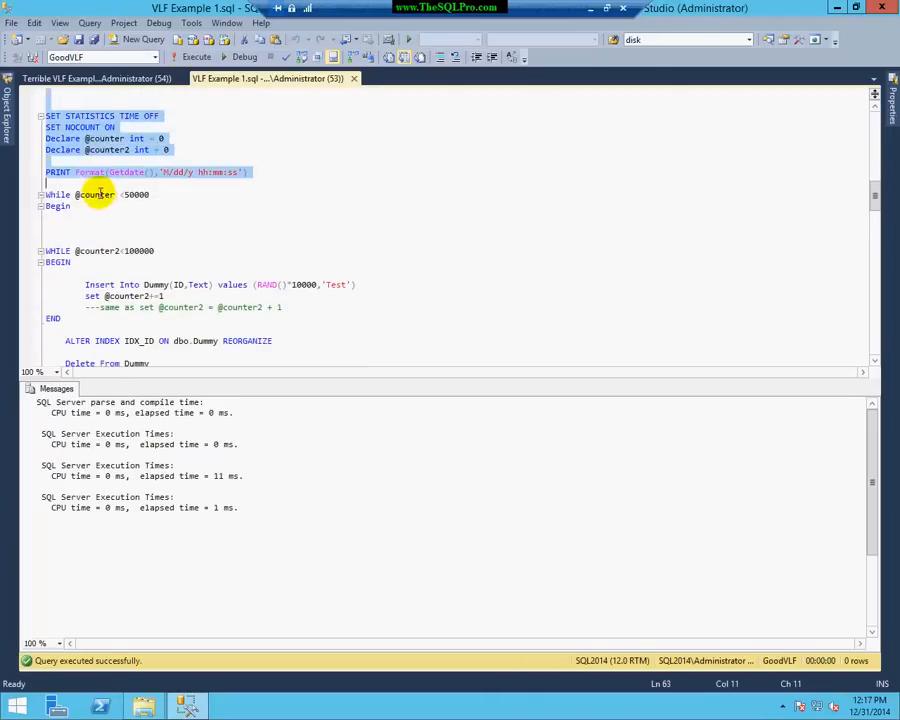
{"action": "scroll", "coordinate": [100, 194], "scroll_direction": "down", "scroll_amount": 3}
{"action": "mouse_move", "coordinate": [100, 194]}
{"action": "left_mouse_down"}
{"action": "mouse_move", "coordinate": [152, 316]}
{"action": "mouse_move", "coordinate": [225, 319]}
{"action": "left_mouse_up"}
{"action": "scroll", "coordinate": [241, 325], "scroll_direction": "down", "scroll_amount": 3}
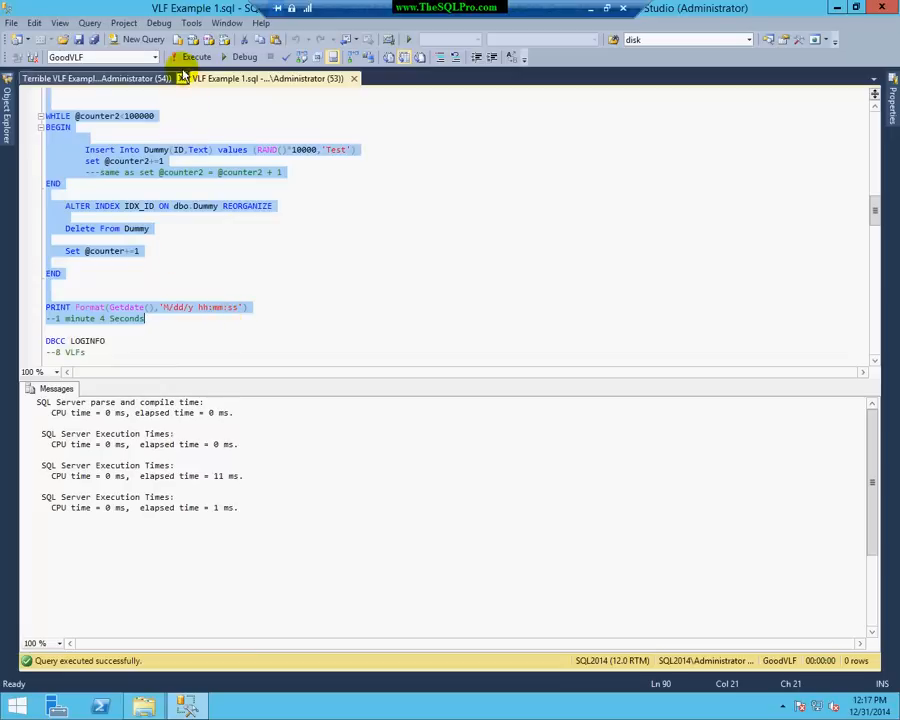
Execute the insert, reorganize and delete loop on GoodVLF and show Object Explorer.
{"action": "left_click", "coordinate": [187, 56]}
{"action": "scroll", "coordinate": [255, 248], "scroll_direction": "up", "scroll_amount": 1}
{"action": "scroll", "coordinate": [255, 248], "scroll_direction": "up", "scroll_amount": 2}
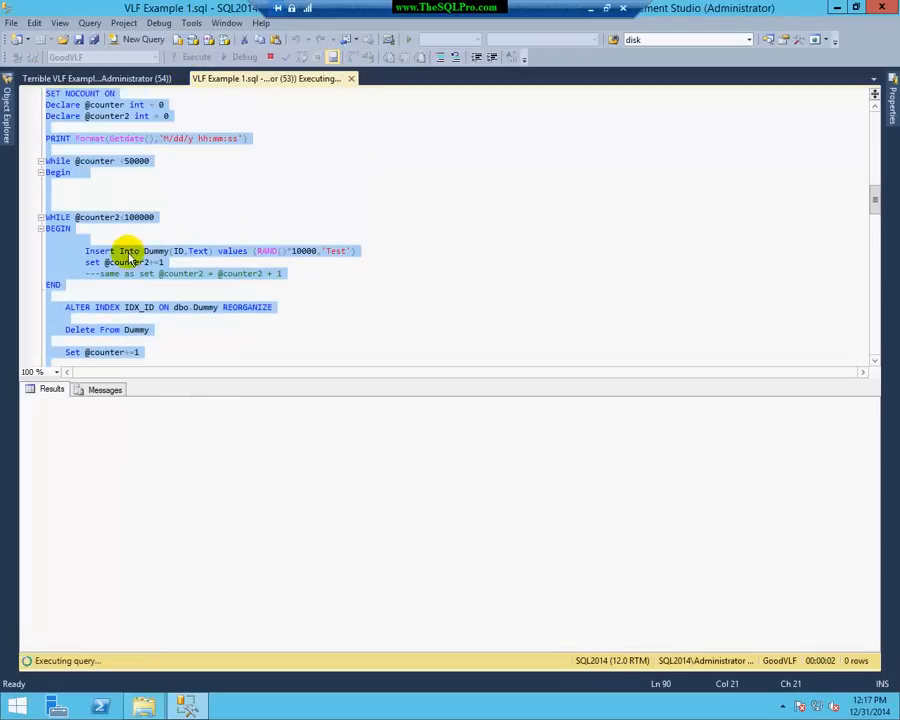
{"action": "scroll", "coordinate": [339, 215], "scroll_direction": "down", "scroll_amount": 1}
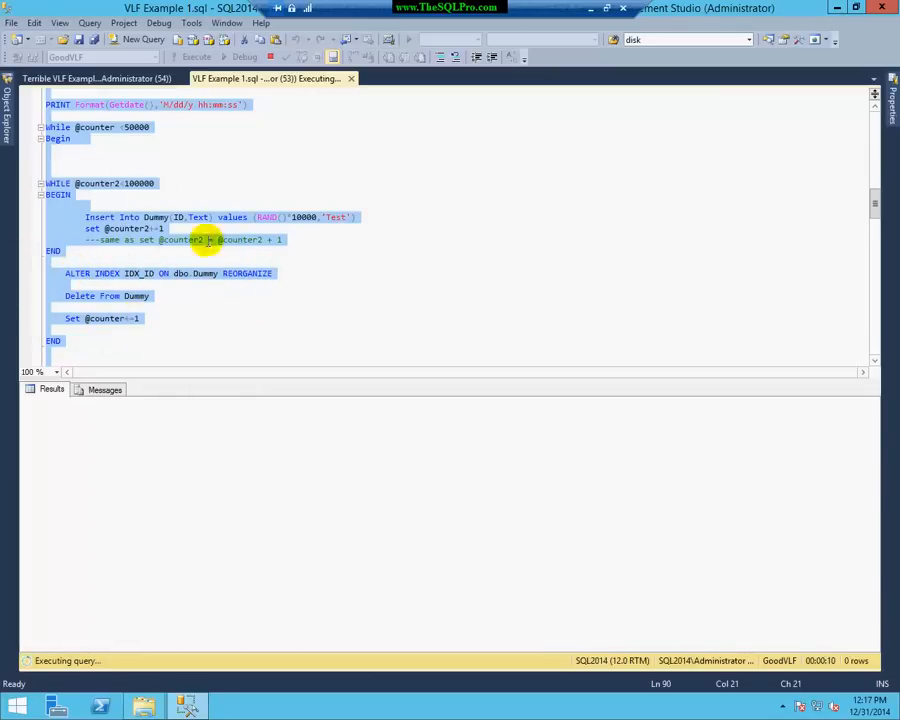
{"action": "scroll", "coordinate": [174, 311], "scroll_direction": "down", "scroll_amount": 1}
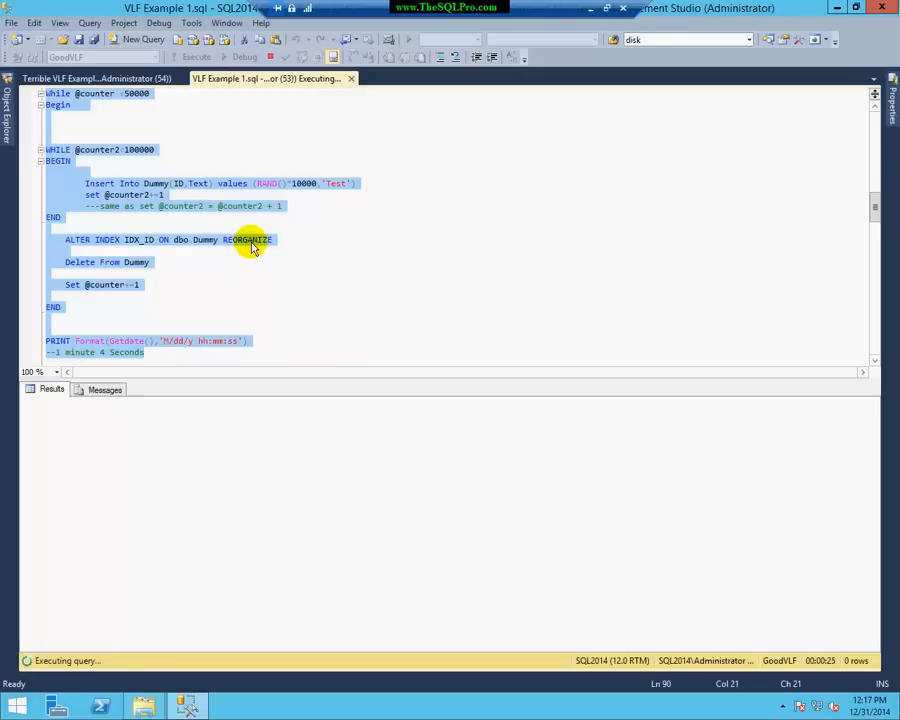
{"action": "scroll", "coordinate": [252, 247], "scroll_direction": "down", "scroll_amount": 1}
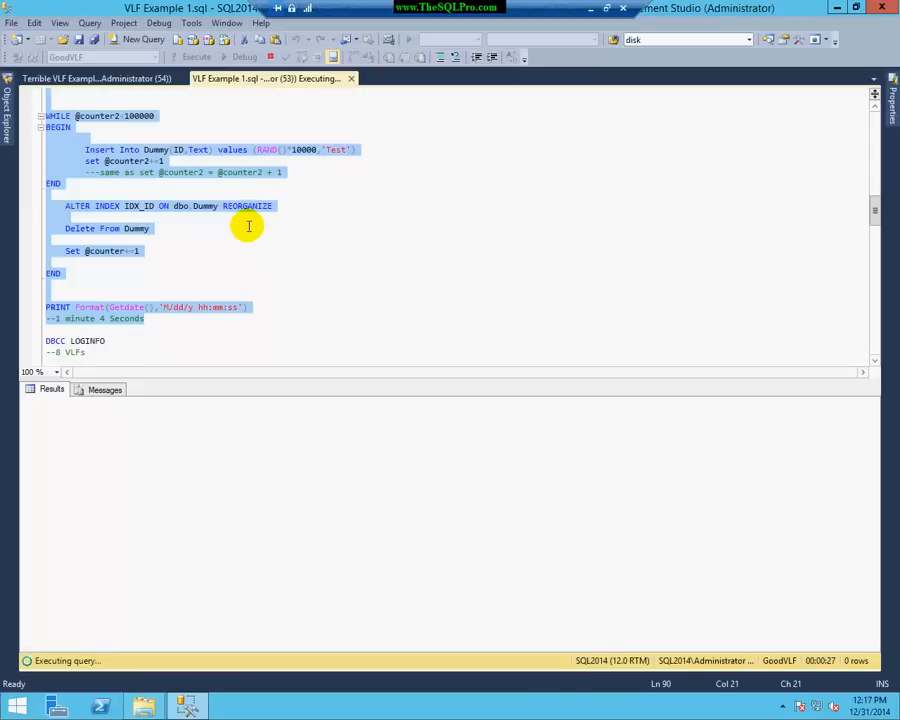
{"action": "scroll", "coordinate": [249, 226], "scroll_direction": "down", "scroll_amount": 1}
{"action": "scroll", "coordinate": [249, 226], "scroll_direction": "down", "scroll_amount": 1}
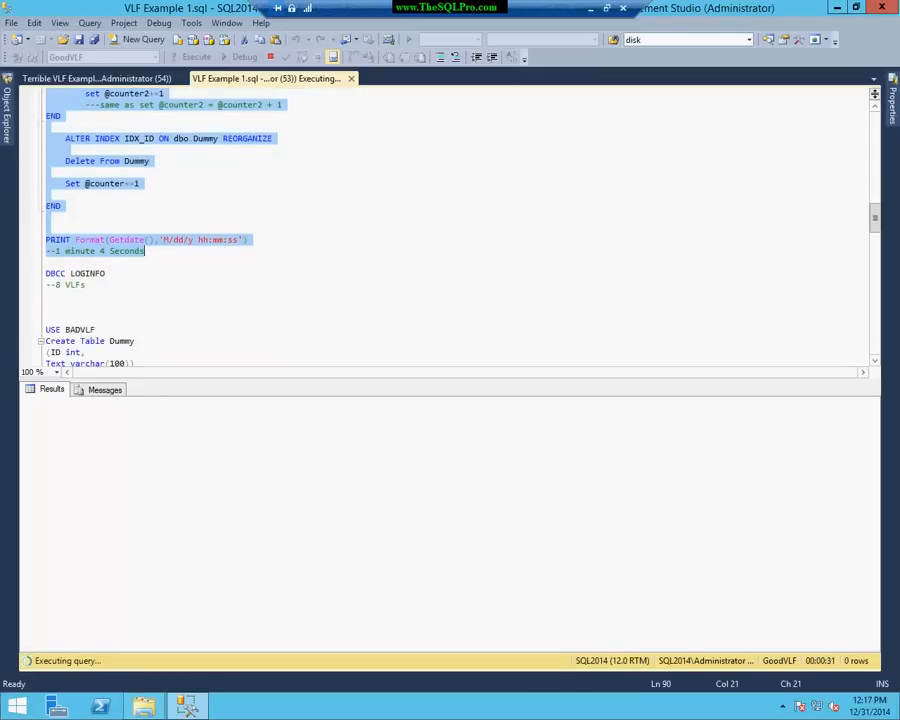
{"action": "left_click", "coordinate": [5, 100]}
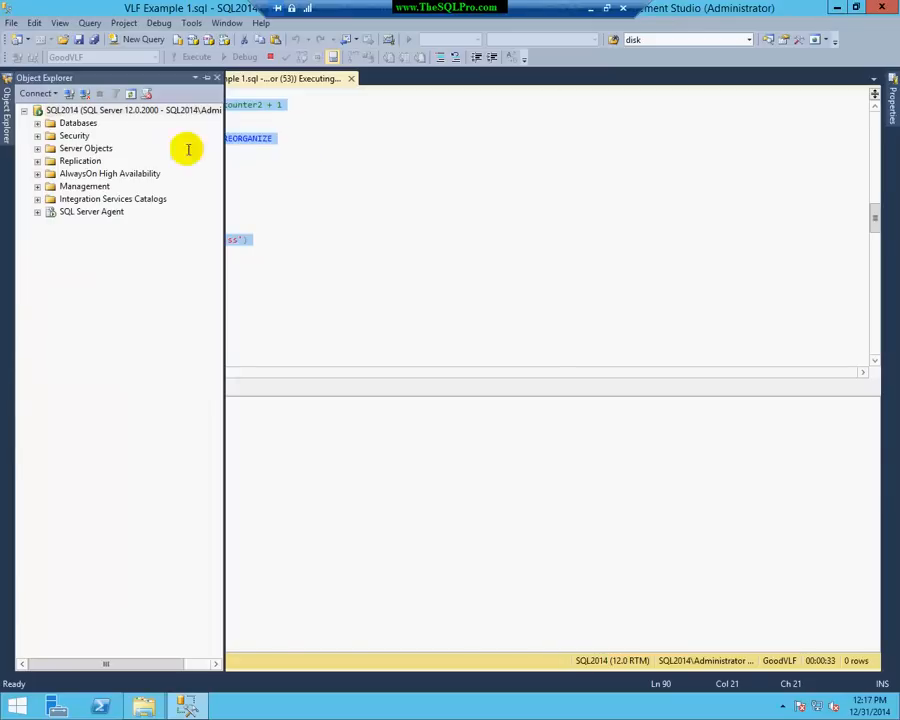
Pin Object Explorer and run DBCC LOGINFO on GoodVLF, still showing eight VLFs.
{"action": "left_click", "coordinate": [206, 77]}
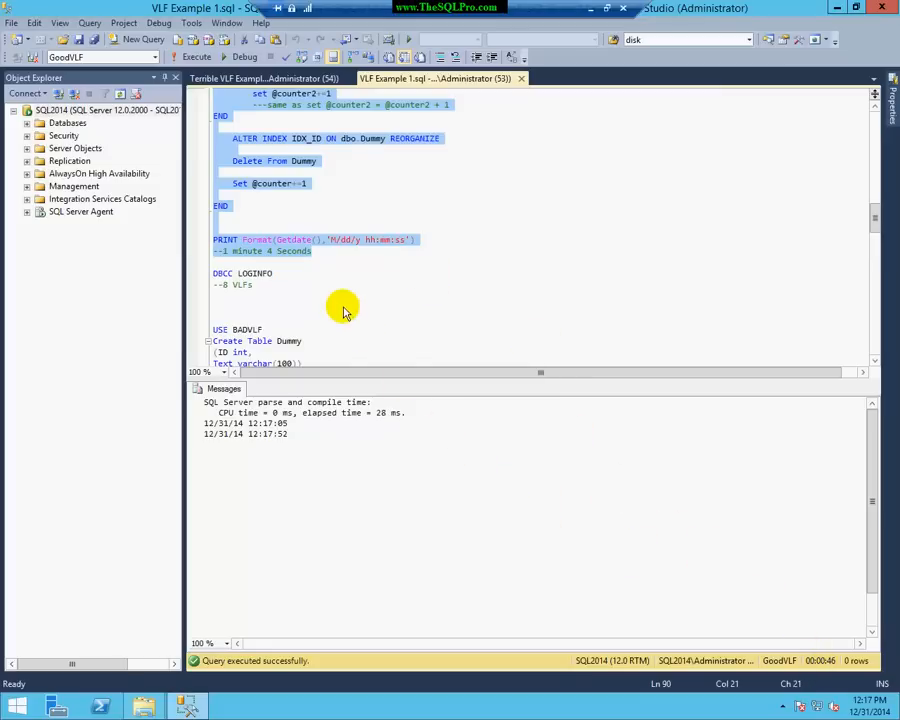
{"action": "left_click", "coordinate": [265, 284]}
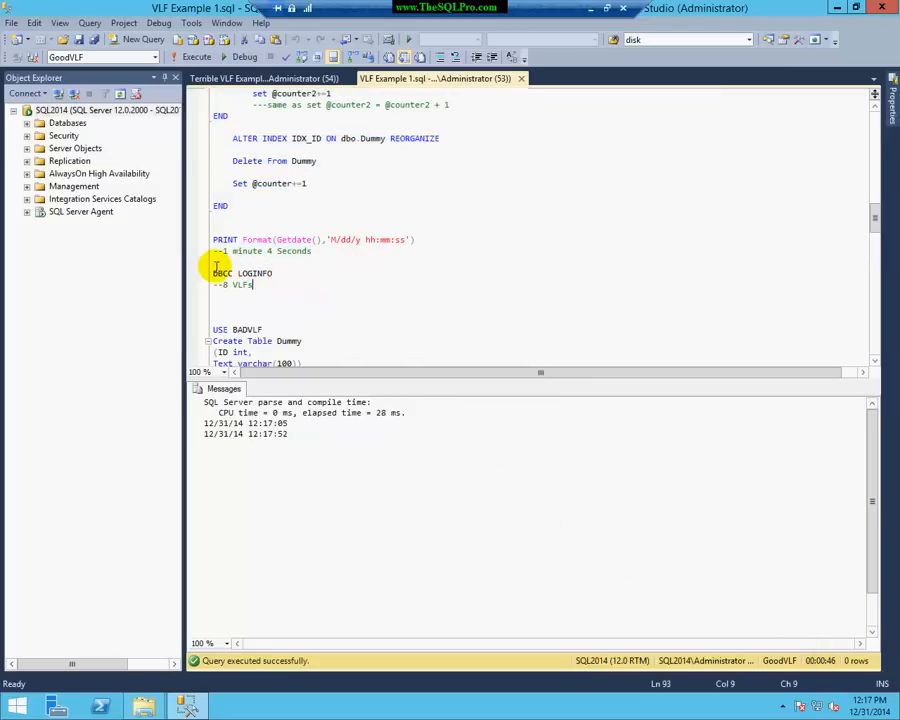
{"action": "left_click", "coordinate": [213, 273], "text": "shift"}
{"action": "left_click", "coordinate": [204, 60]}
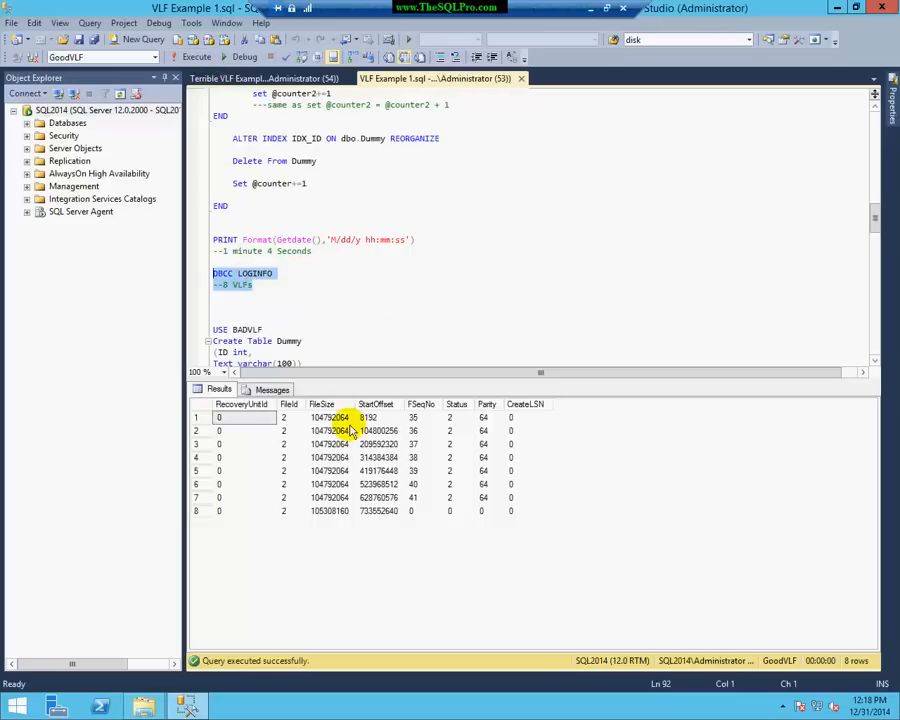
{"action": "left_click", "coordinate": [243, 404]}
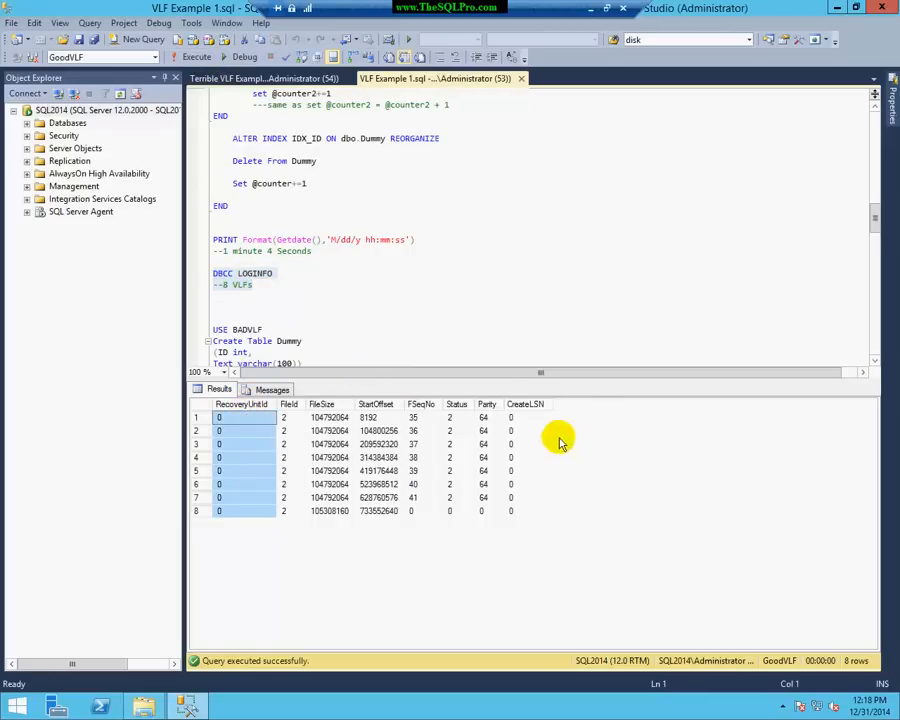
{"action": "left_click", "coordinate": [387, 314]}
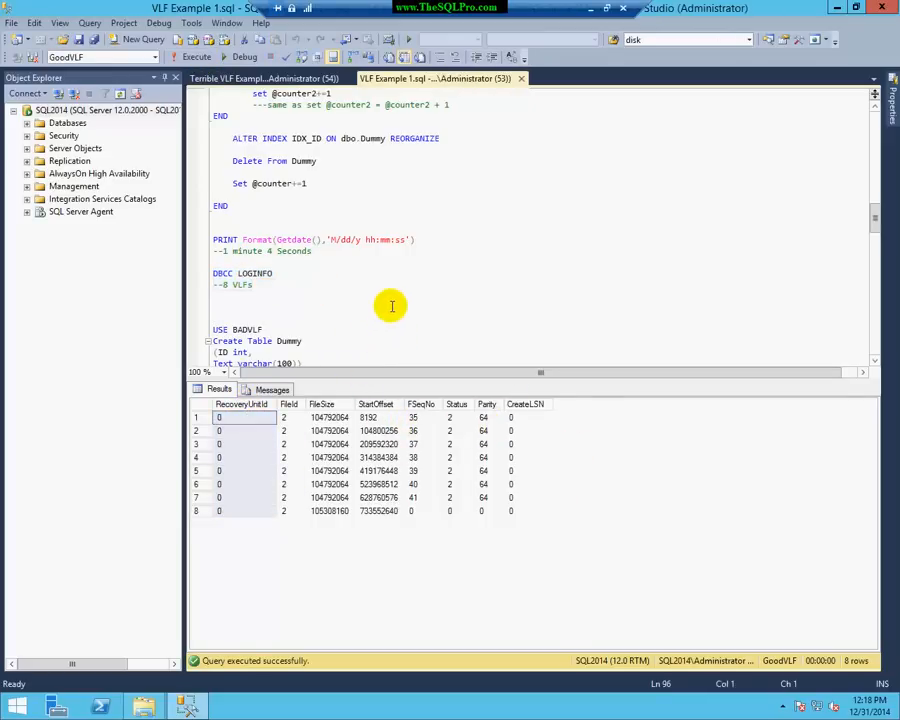
{"action": "scroll", "coordinate": [320, 300], "scroll_direction": "down", "scroll_amount": 1}
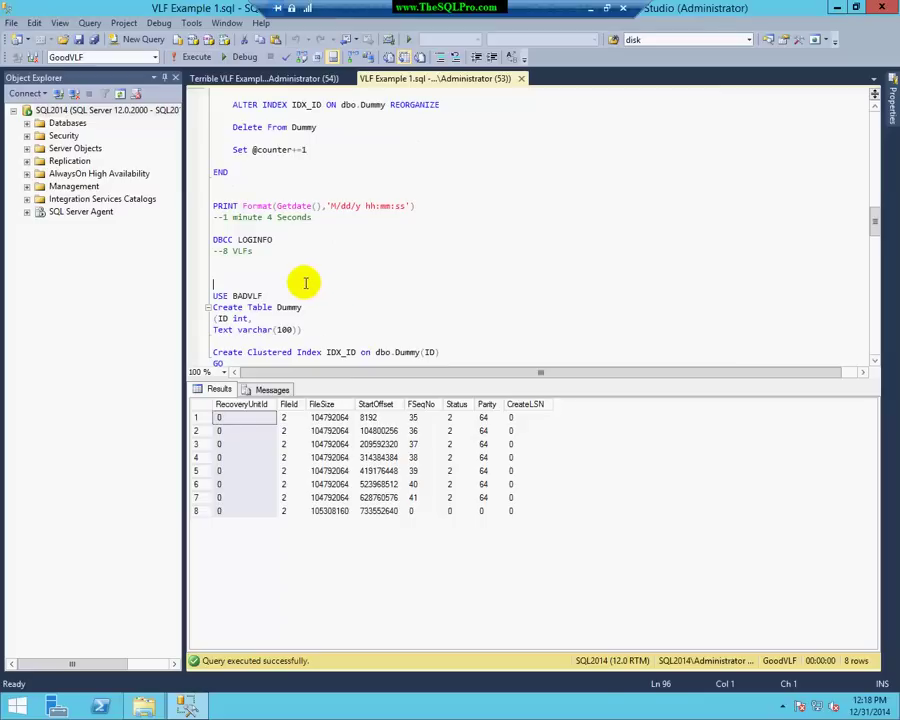
Check GoodVLF_log's 800 MB size in the SQLLOGS folder and return to the query editor.
{"action": "left_click", "coordinate": [145, 708]}
{"action": "left_click", "coordinate": [369, 234]}
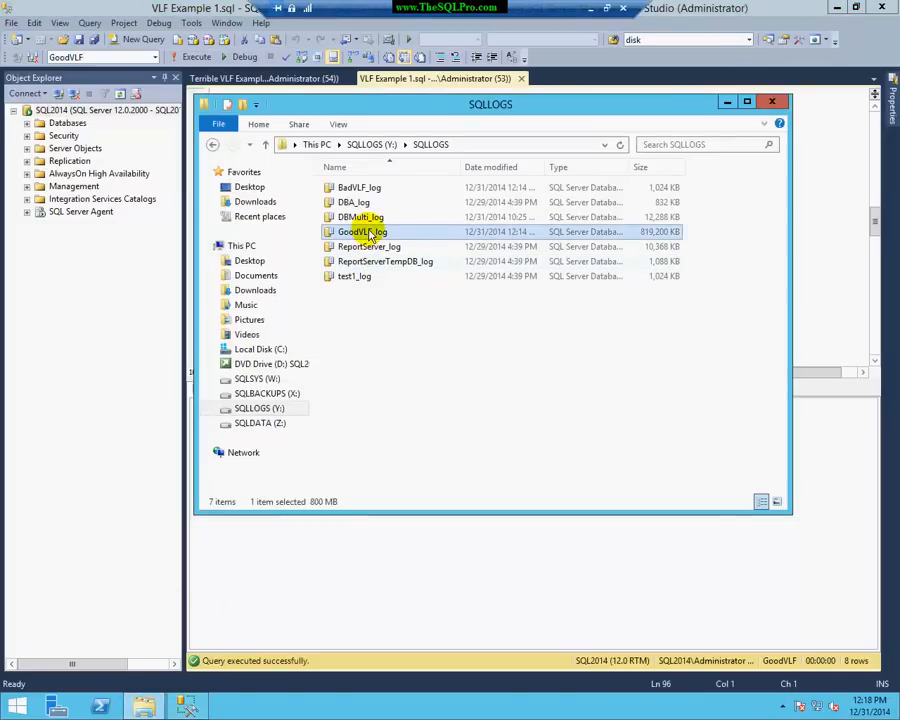
{"action": "left_click", "coordinate": [824, 227]}
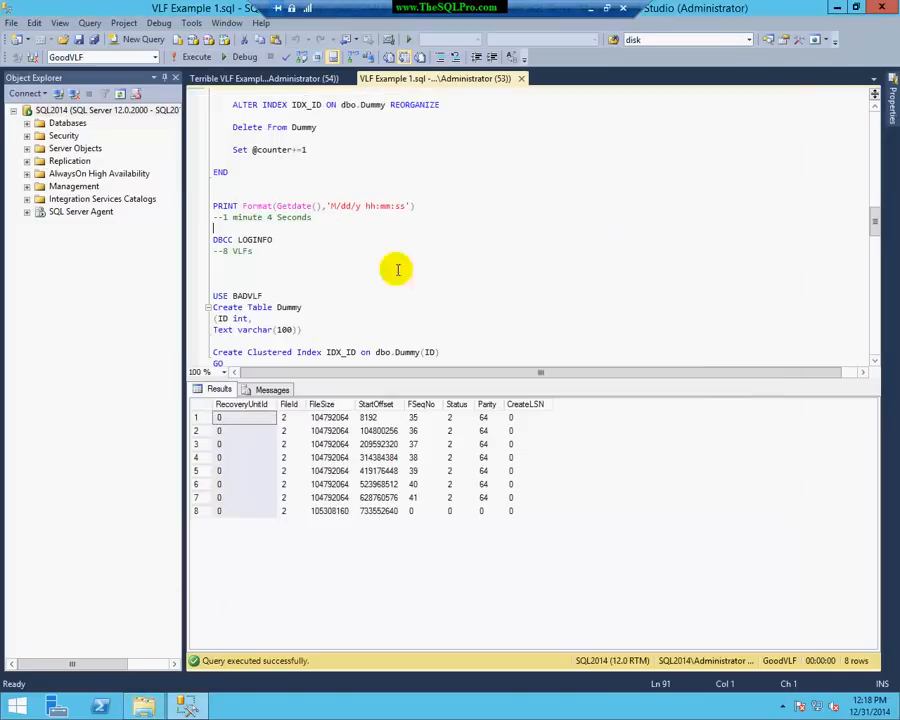
Create the Dummy table in BadVLF and run the timed loop there, taking about 55 seconds.
{"action": "left_click_drag", "start_coordinate": [263, 275], "coordinate": [343, 333]}
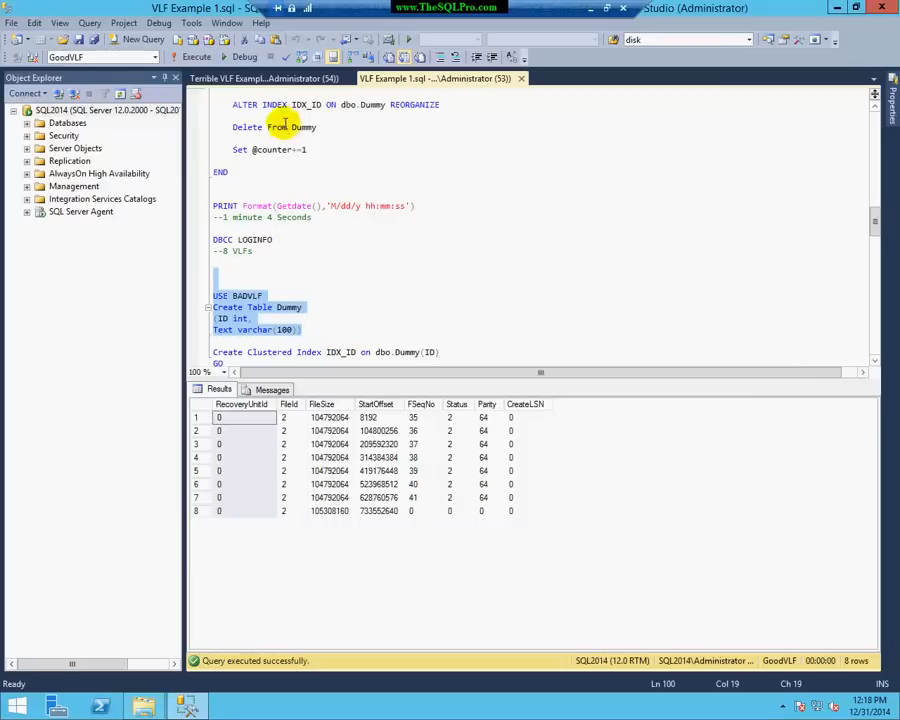
{"action": "left_click", "coordinate": [196, 56]}
{"action": "scroll", "coordinate": [280, 220], "scroll_direction": "down", "scroll_amount": 3}
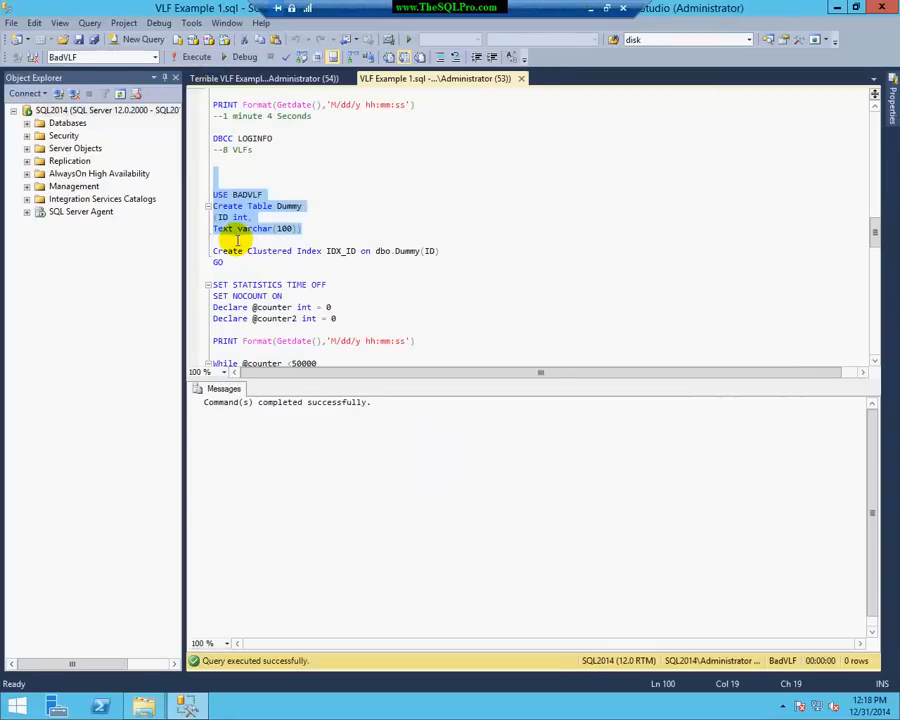
{"action": "scroll", "coordinate": [281, 260], "scroll_direction": "down", "scroll_amount": 8}
{"action": "mouse_move", "coordinate": [238, 240]}
{"action": "left_mouse_down"}
{"action": "mouse_move", "coordinate": [322, 300]}
{"action": "mouse_move", "coordinate": [440, 331]}
{"action": "left_mouse_up"}
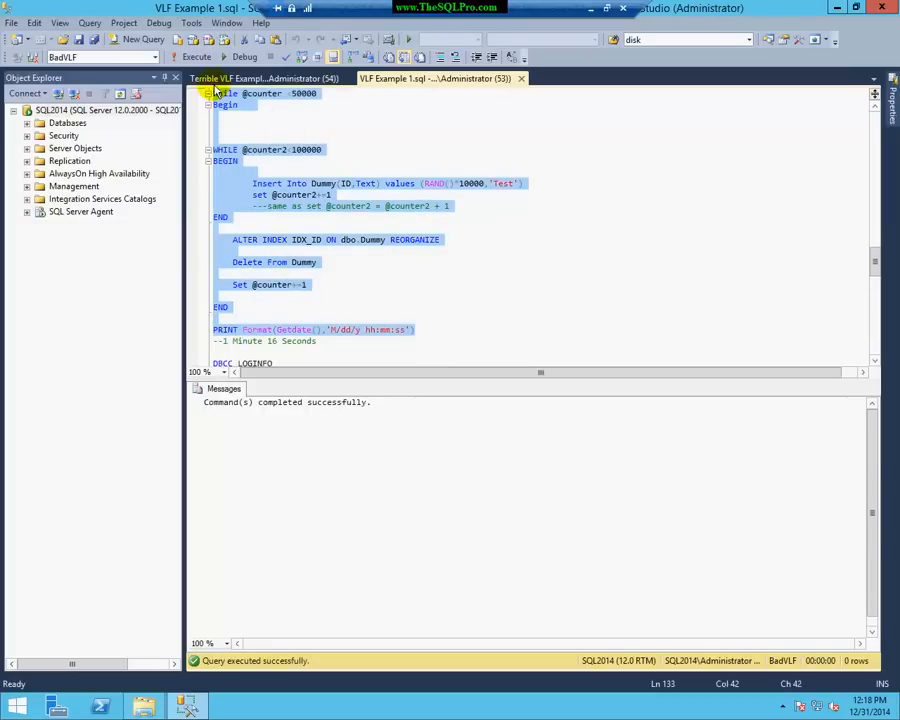
{"action": "left_click", "coordinate": [196, 56]}
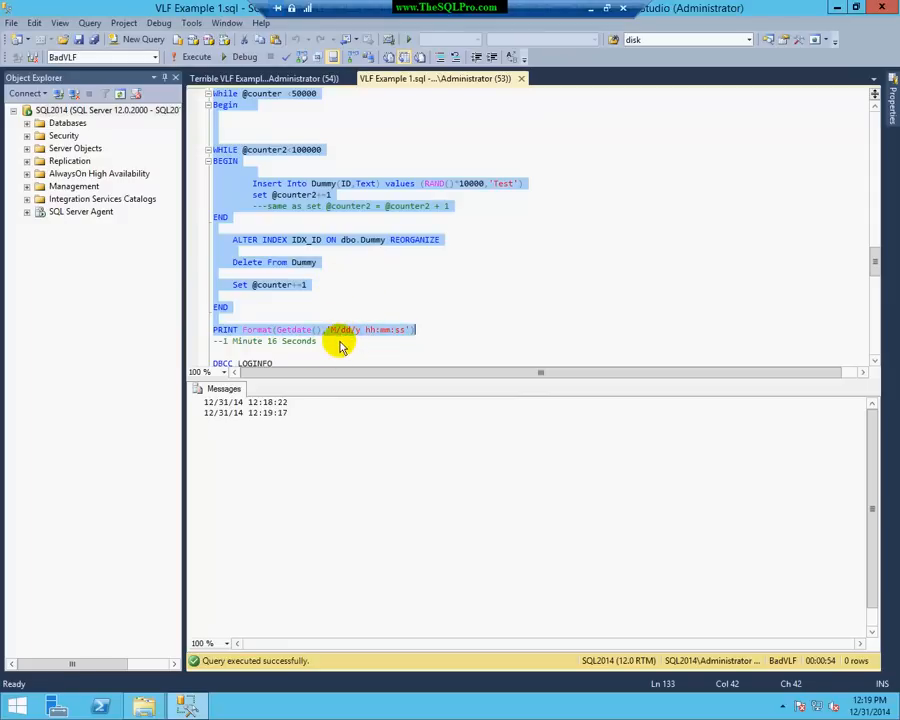
{"action": "left_click", "coordinate": [143, 706]}
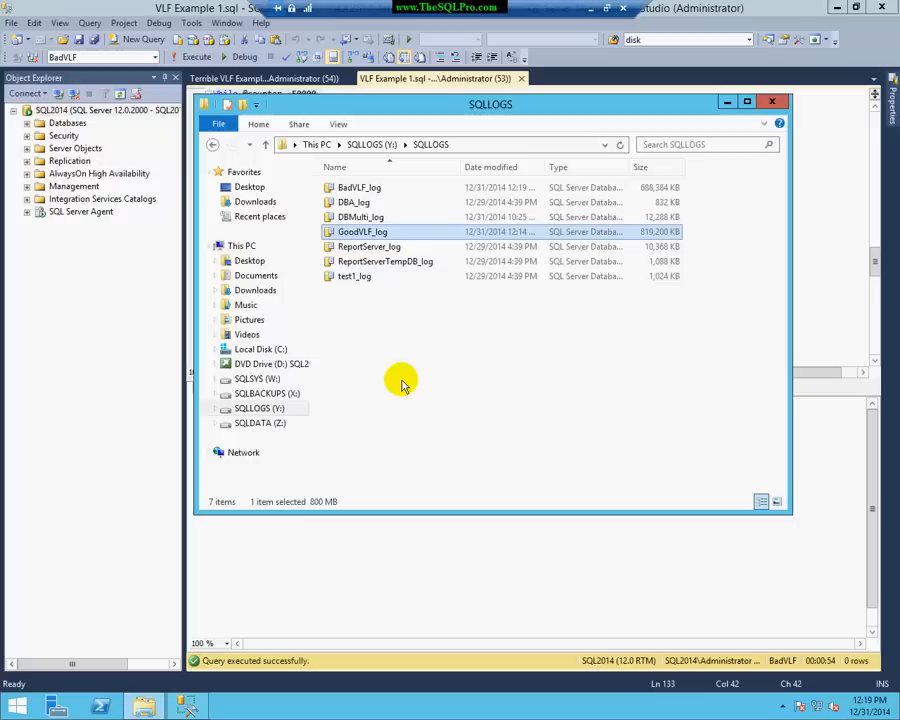
Read BadVLF_log at 672 MB against GoodVLF_log at 800 MB in SQLLOGS, then hide the folder.
{"action": "left_click", "coordinate": [372, 190]}
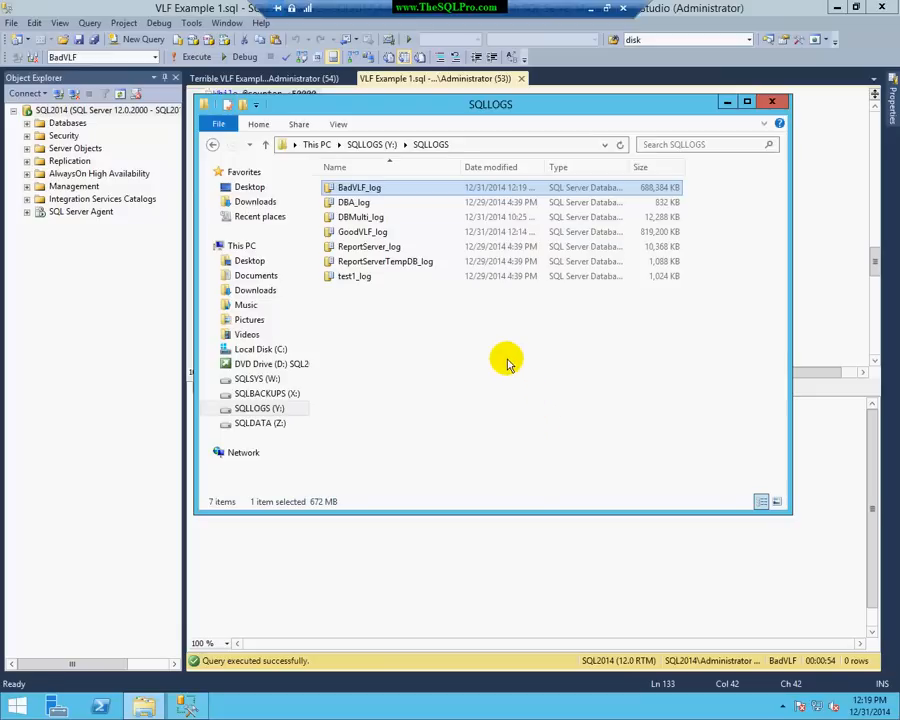
{"action": "left_click", "coordinate": [397, 233]}
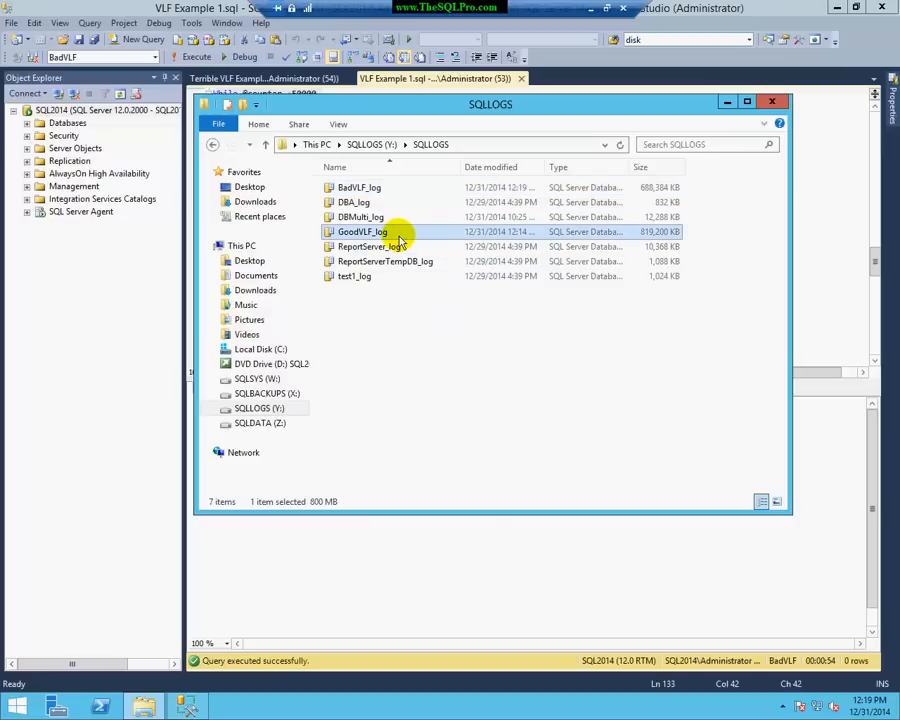
{"action": "left_click", "coordinate": [382, 187]}
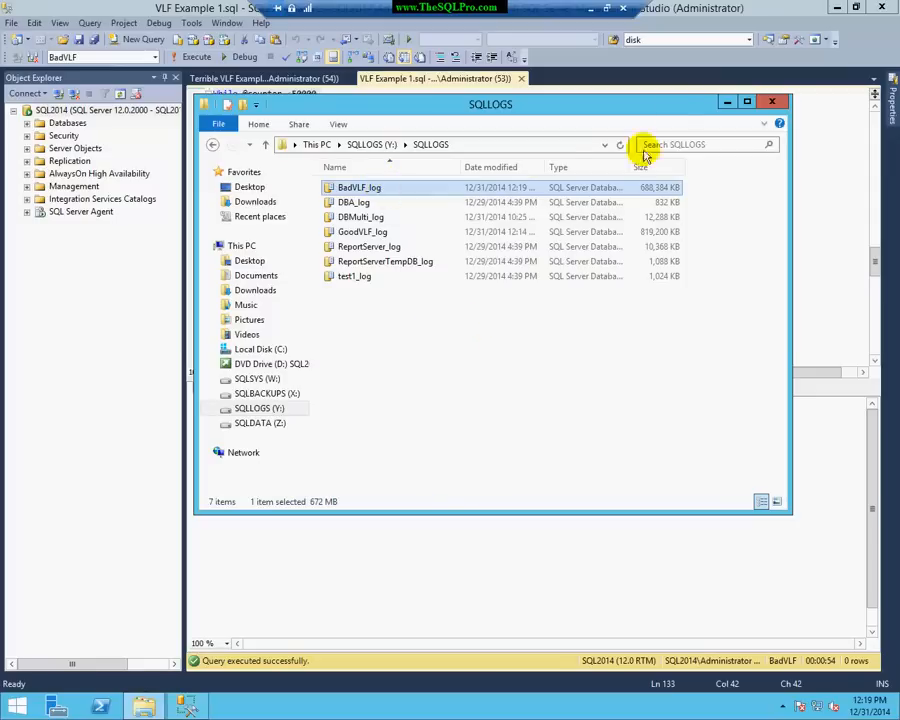
{"action": "left_click", "coordinate": [730, 101]}
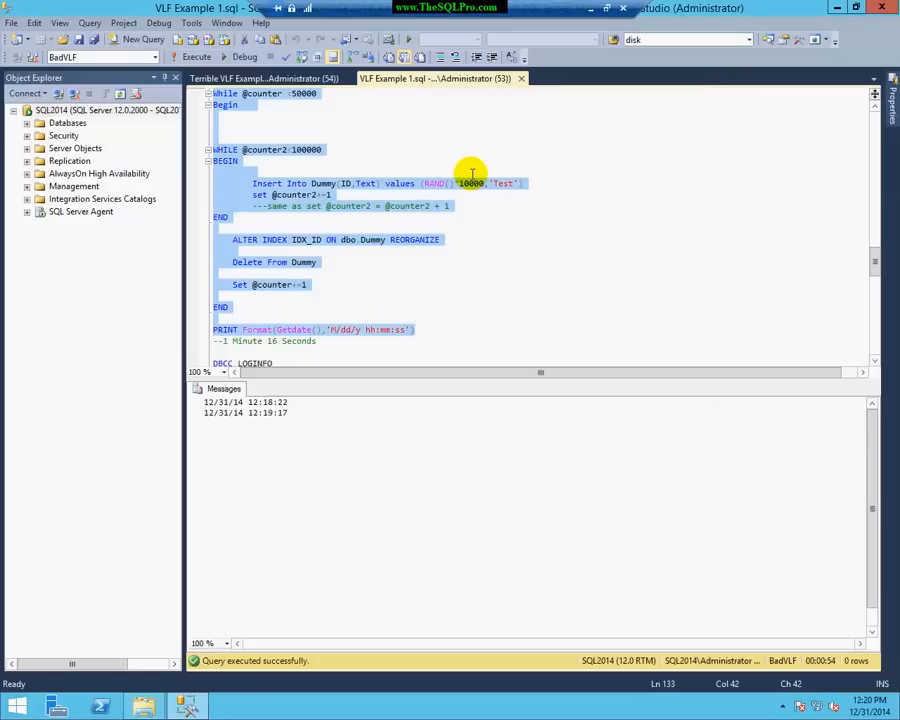
Run DBCC LOGINFO for BadVLF, returning 68 unevenly sized VLFs.
{"action": "left_click", "coordinate": [425, 296]}
{"action": "scroll", "coordinate": [425, 296], "scroll_direction": "down", "scroll_amount": 1}
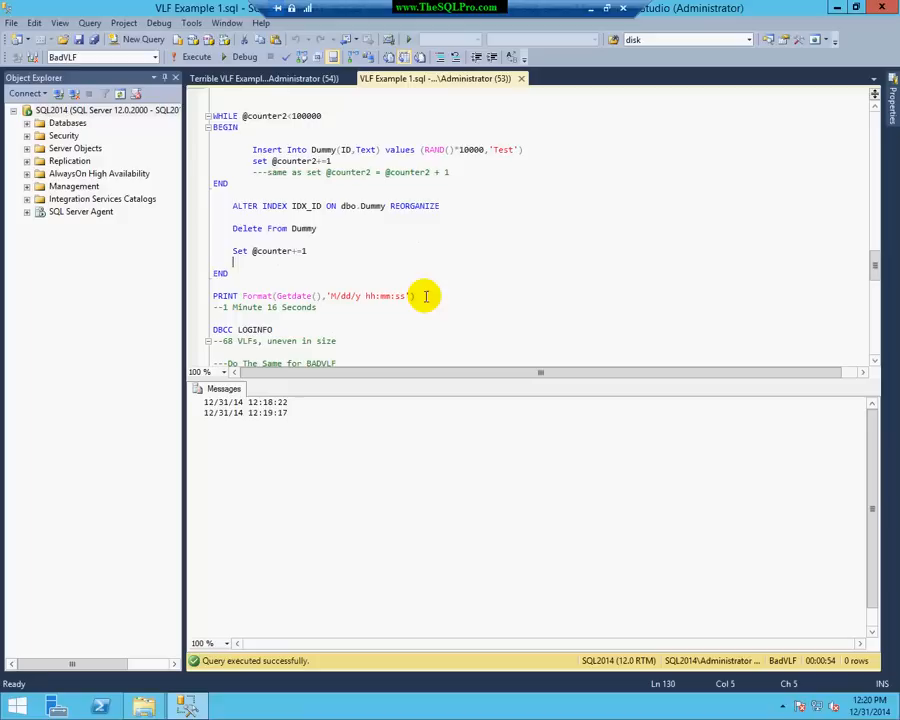
{"action": "scroll", "coordinate": [424, 286], "scroll_direction": "down", "scroll_amount": 2}
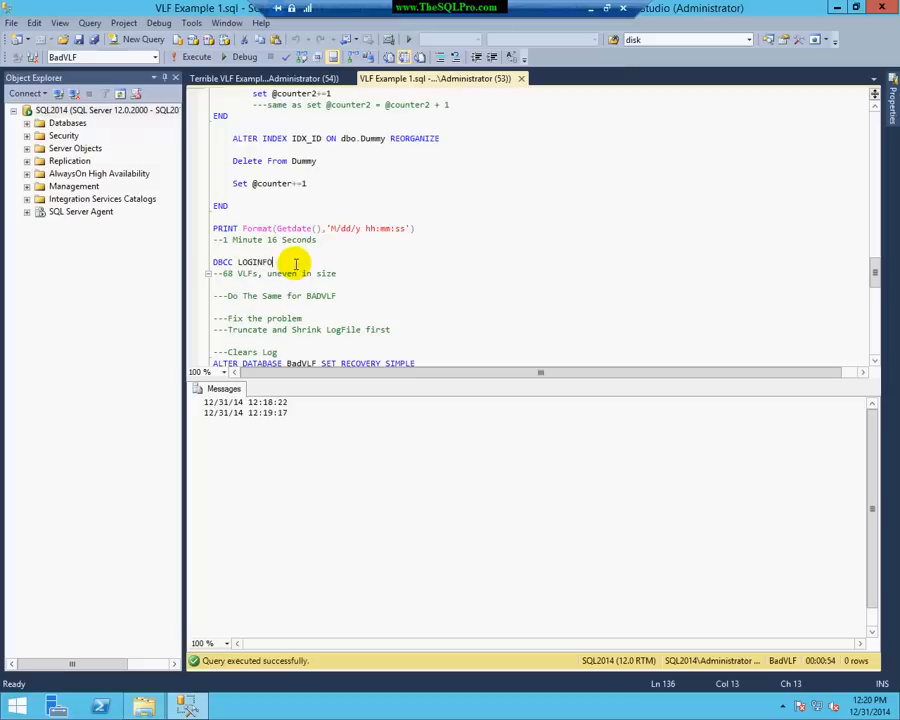
{"action": "left_click_drag", "start_coordinate": [296, 264], "coordinate": [212, 262]}
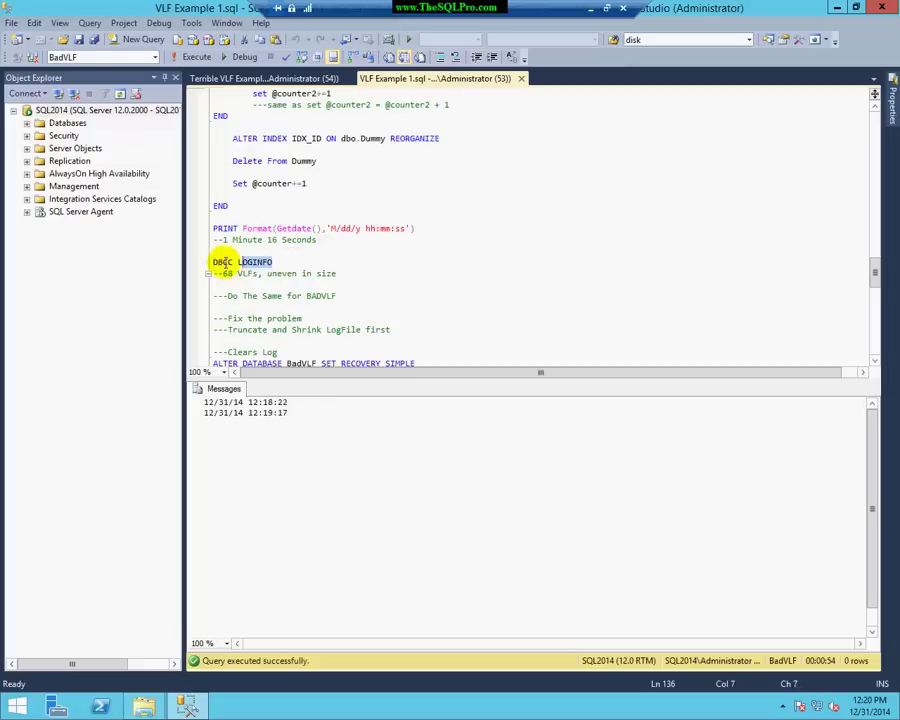
{"action": "left_click", "coordinate": [205, 60]}
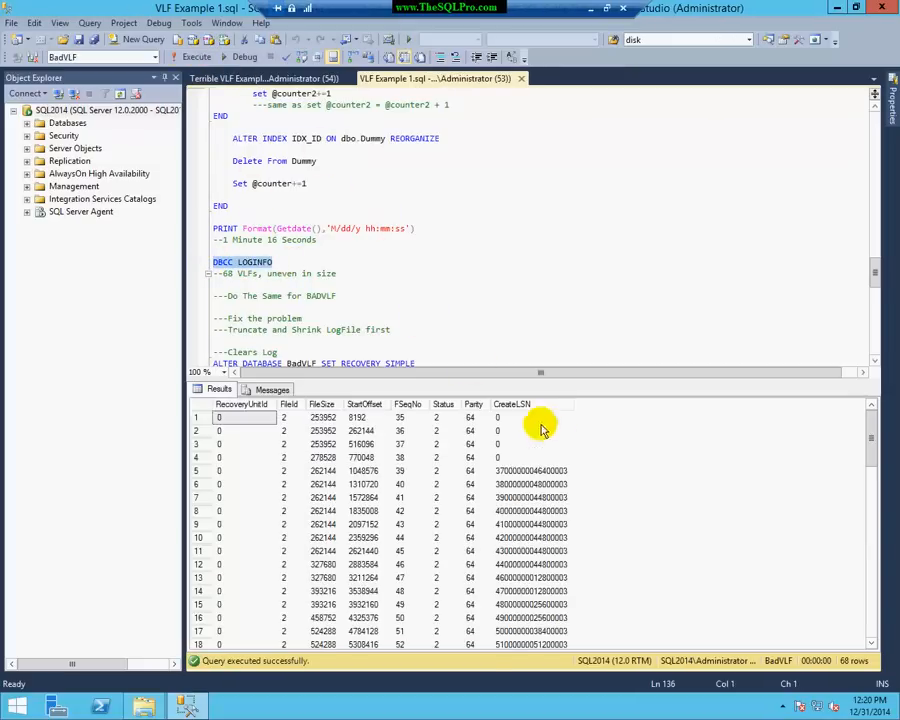
Widen the FileSize column and review the last rows' FileSize values in the results grid.
{"action": "left_click", "coordinate": [289, 404]}
{"action": "scroll", "coordinate": [357, 490], "scroll_direction": "down", "scroll_amount": 4}
{"action": "scroll", "coordinate": [330, 480], "scroll_direction": "down", "scroll_amount": 4}
{"action": "scroll", "coordinate": [335, 468], "scroll_direction": "down", "scroll_amount": 1}
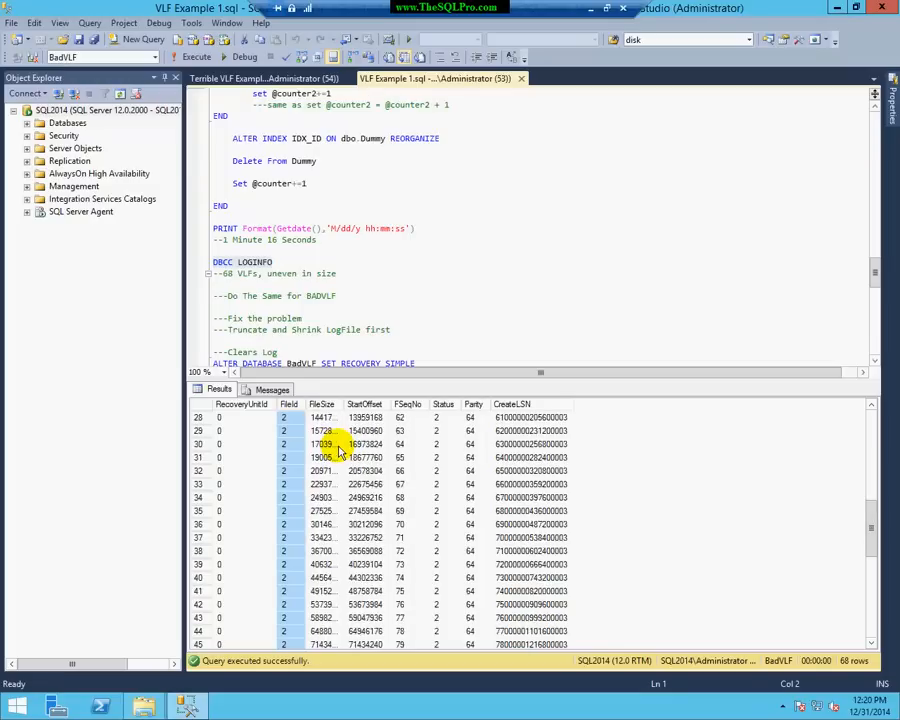
{"action": "scroll", "coordinate": [337, 452], "scroll_direction": "down", "scroll_amount": 1}
{"action": "scroll", "coordinate": [344, 436], "scroll_direction": "down", "scroll_amount": 1}
{"action": "scroll", "coordinate": [350, 490], "scroll_direction": "down", "scroll_amount": 2}
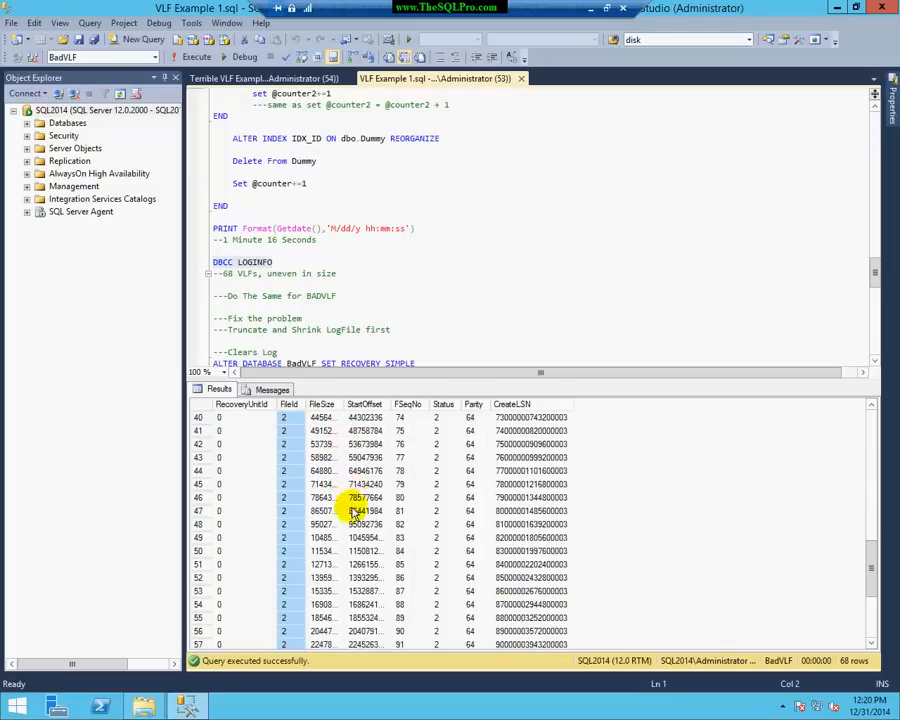
{"action": "scroll", "coordinate": [345, 470], "scroll_direction": "down", "scroll_amount": 4}
{"action": "double_click", "coordinate": [346, 404]}
{"action": "left_click_drag", "start_coordinate": [326, 631], "coordinate": [323, 432]}
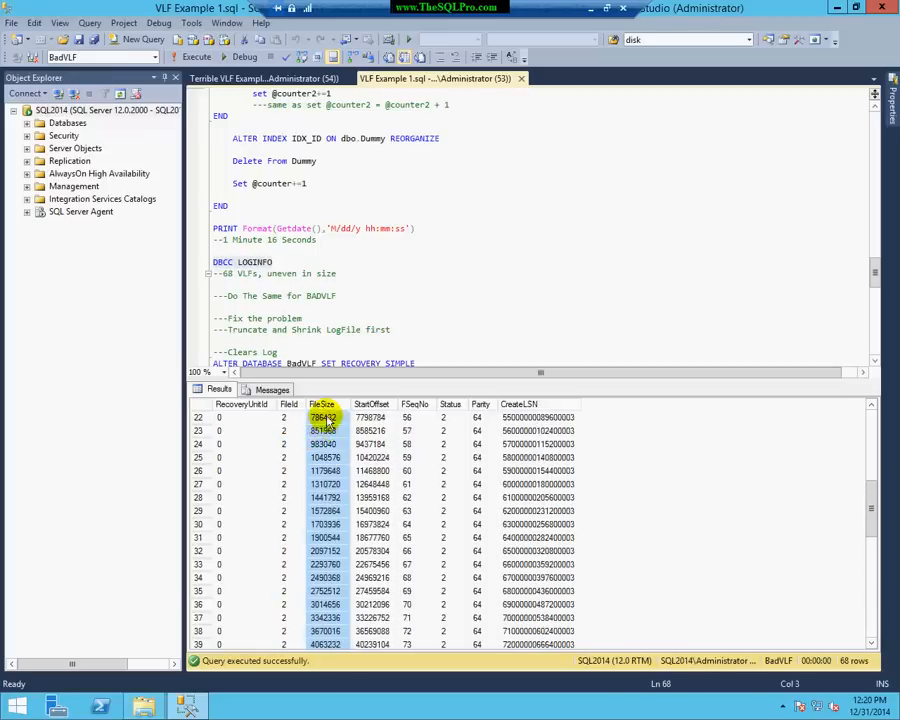
{"action": "left_click_drag", "start_coordinate": [323, 432], "coordinate": [372, 345]}
{"action": "left_click", "coordinate": [416, 260]}
{"action": "scroll", "coordinate": [438, 266], "scroll_direction": "down", "scroll_amount": 2}
{"action": "scroll", "coordinate": [438, 266], "scroll_direction": "down", "scroll_amount": 1}
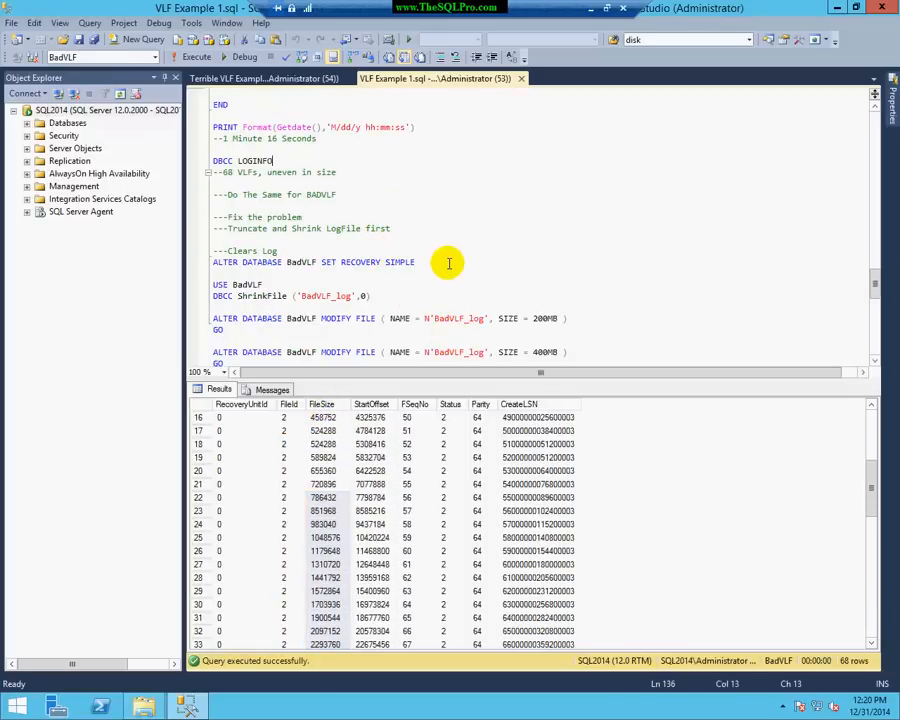
Switch BadVLF to simple recovery and shrink its log file with DBCC ShrinkFile.
{"action": "left_click_drag", "start_coordinate": [445, 260], "coordinate": [218, 263]}
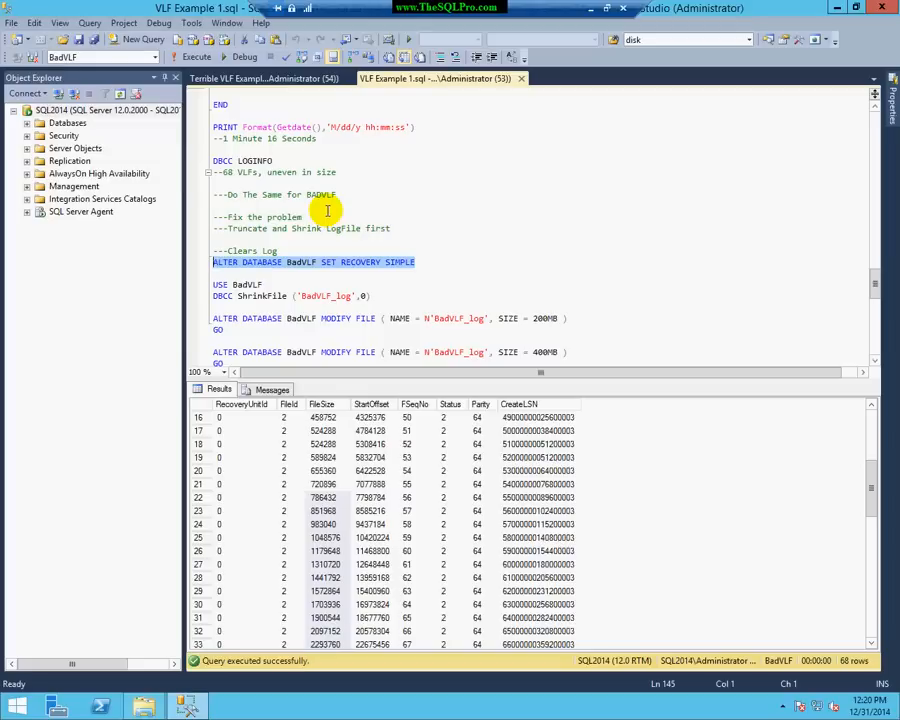
{"action": "left_click", "coordinate": [197, 60]}
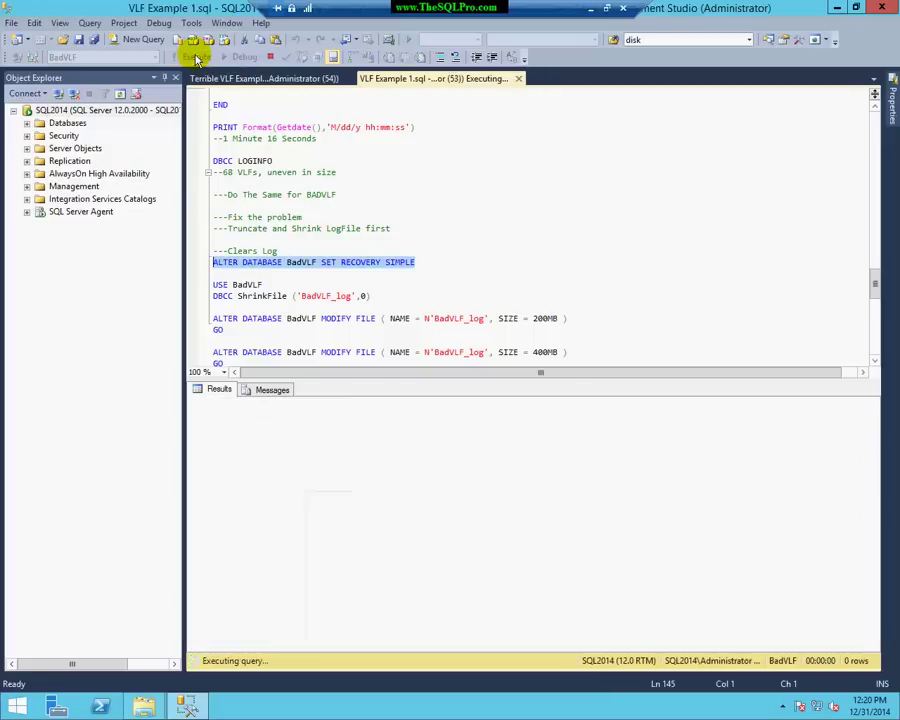
{"action": "left_click", "coordinate": [414, 192]}
{"action": "scroll", "coordinate": [412, 190], "scroll_direction": "down", "scroll_amount": 2}
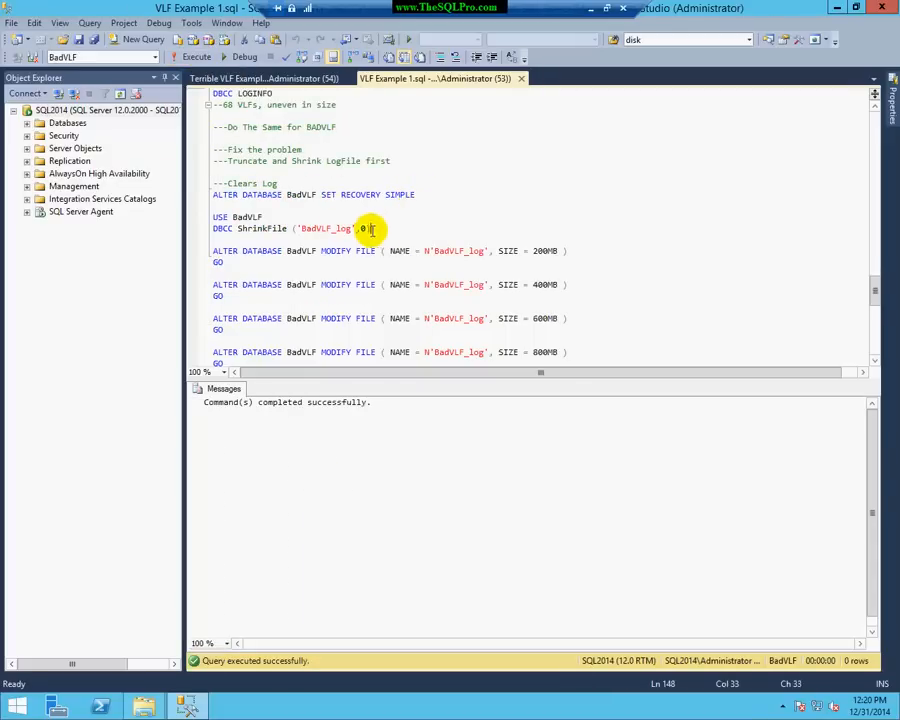
{"action": "left_click_drag", "start_coordinate": [370, 229], "coordinate": [212, 216]}
{"action": "left_click", "coordinate": [197, 57]}
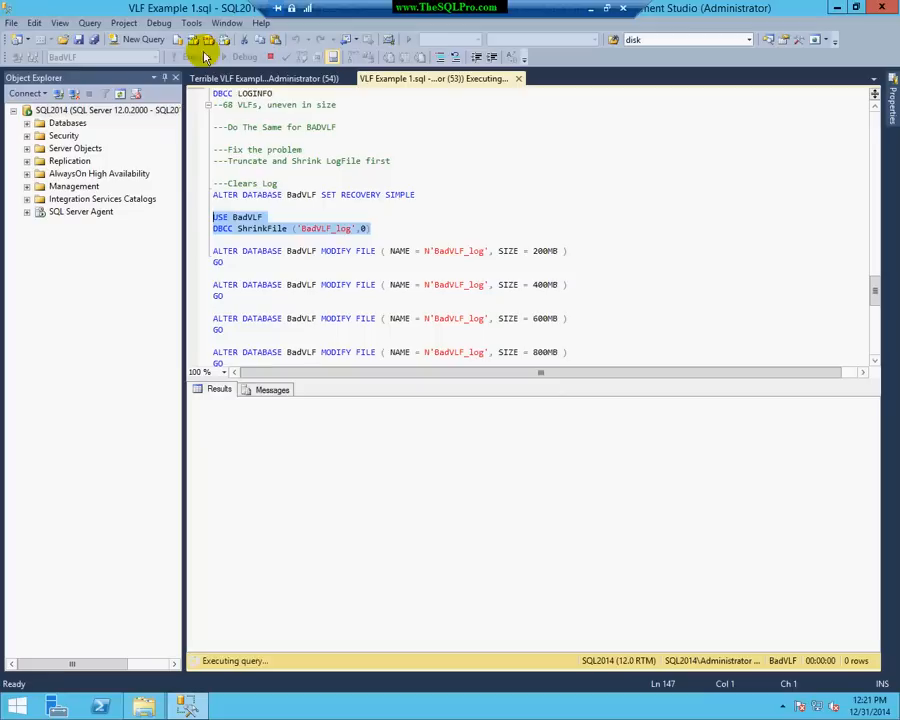
{"action": "scroll", "coordinate": [452, 152], "scroll_direction": "down", "scroll_amount": 2}
Regrow the BadVLF log in 200 MB steps: 200, 400, 600 and 800 MB.
{"action": "left_click_drag", "start_coordinate": [226, 195], "coordinate": [213, 181]}
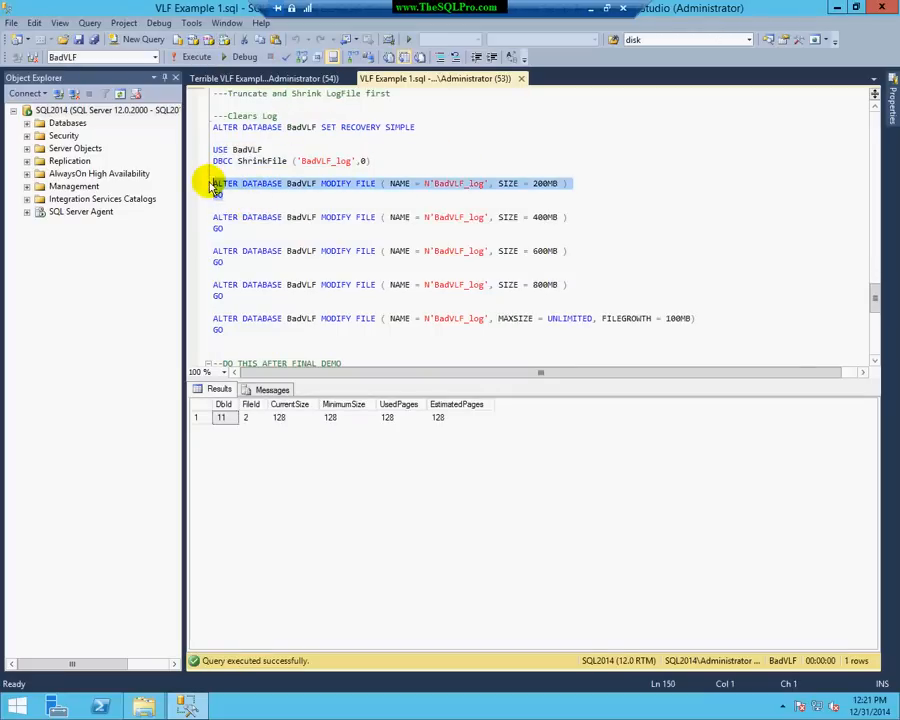
{"action": "left_click", "coordinate": [197, 57]}
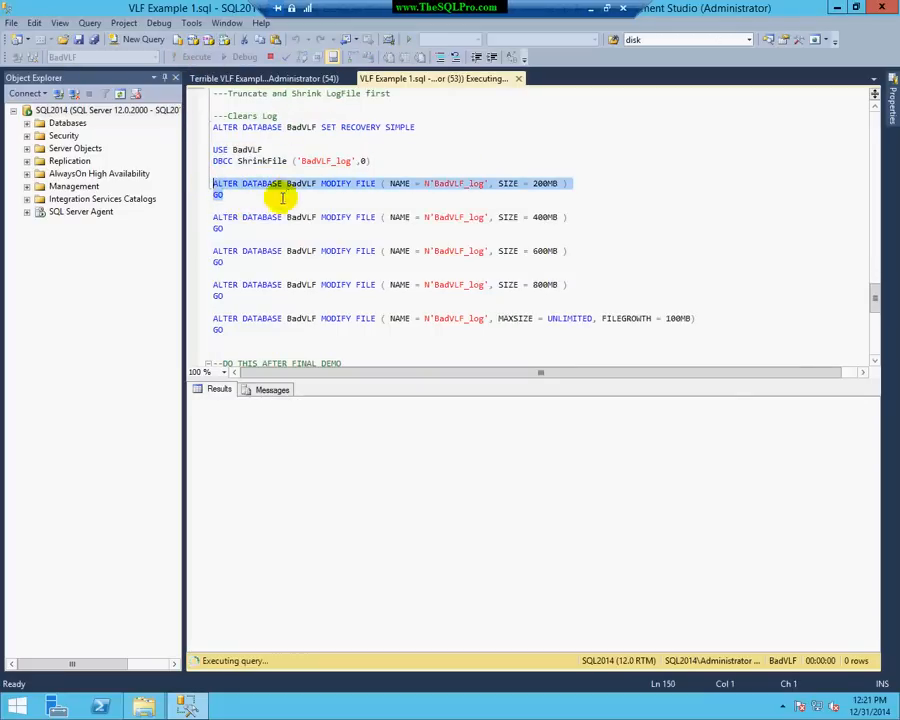
{"action": "left_click_drag", "start_coordinate": [241, 226], "coordinate": [212, 218]}
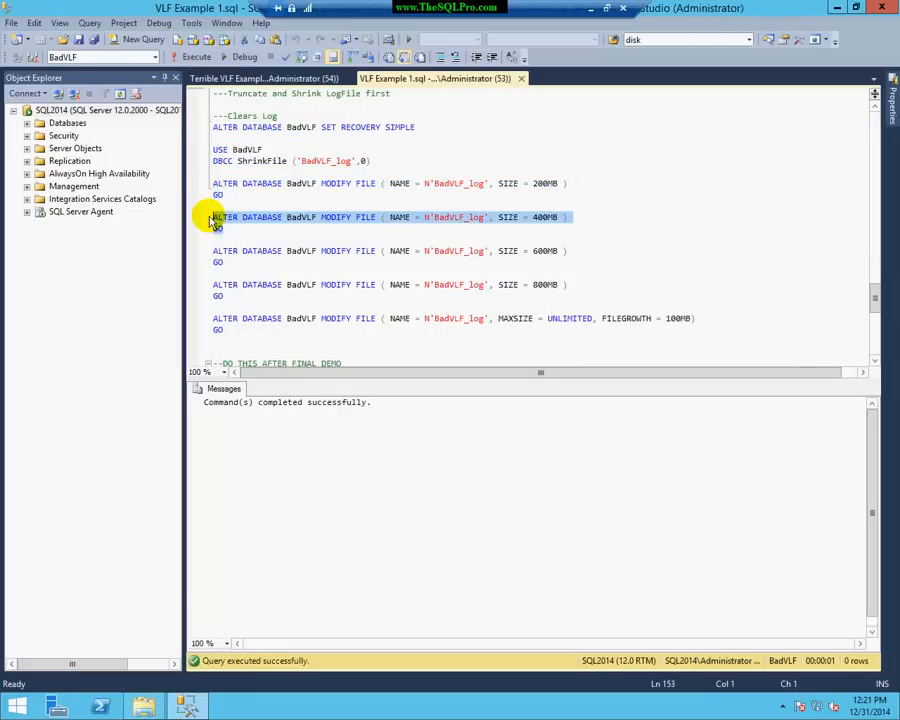
{"action": "left_click", "coordinate": [199, 60]}
{"action": "left_click_drag", "start_coordinate": [230, 262], "coordinate": [213, 251]}
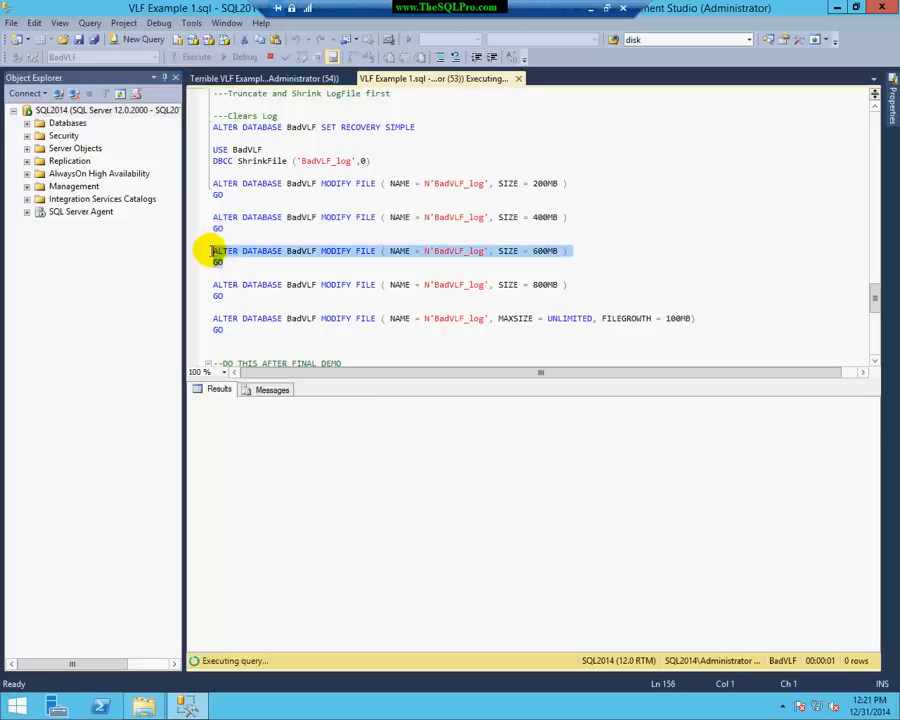
{"action": "left_click", "coordinate": [205, 62]}
{"action": "left_click_drag", "start_coordinate": [240, 296], "coordinate": [212, 284]}
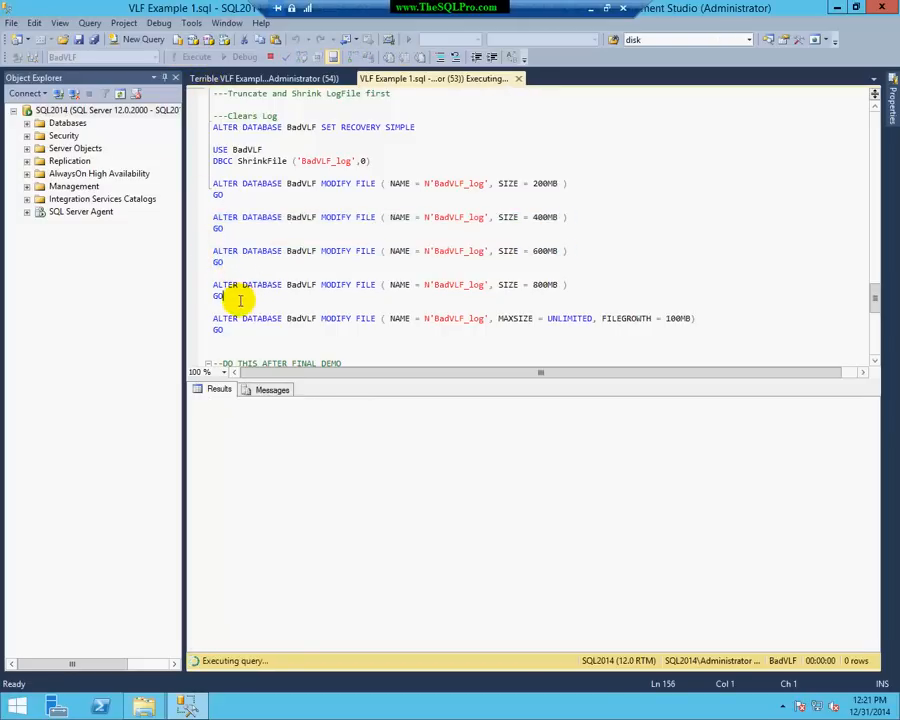
{"action": "left_click", "coordinate": [200, 57]}
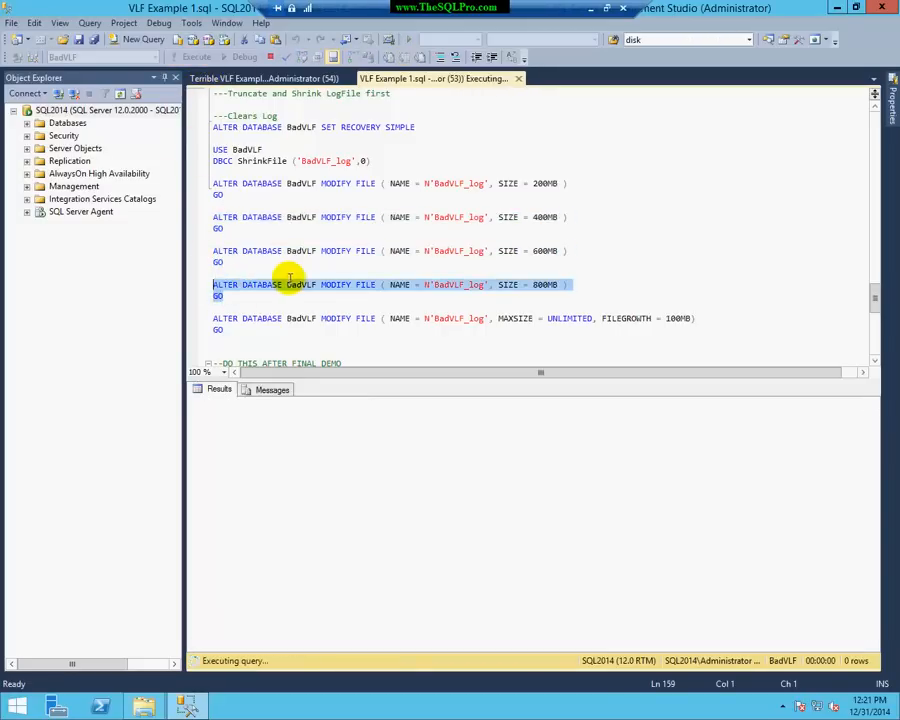
{"action": "scroll", "coordinate": [347, 272], "scroll_direction": "down", "scroll_amount": 1}
Give the BadVLF log unlimited max size and 100 MB autogrowth.
{"action": "left_click_drag", "start_coordinate": [246, 296], "coordinate": [216, 286]}
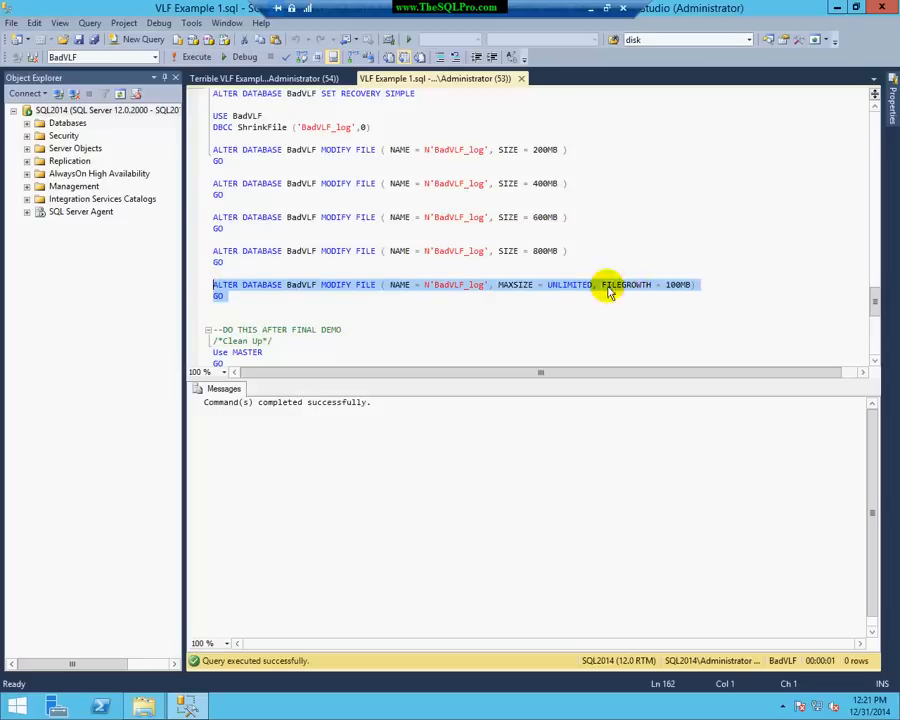
{"action": "left_click", "coordinate": [197, 57]}
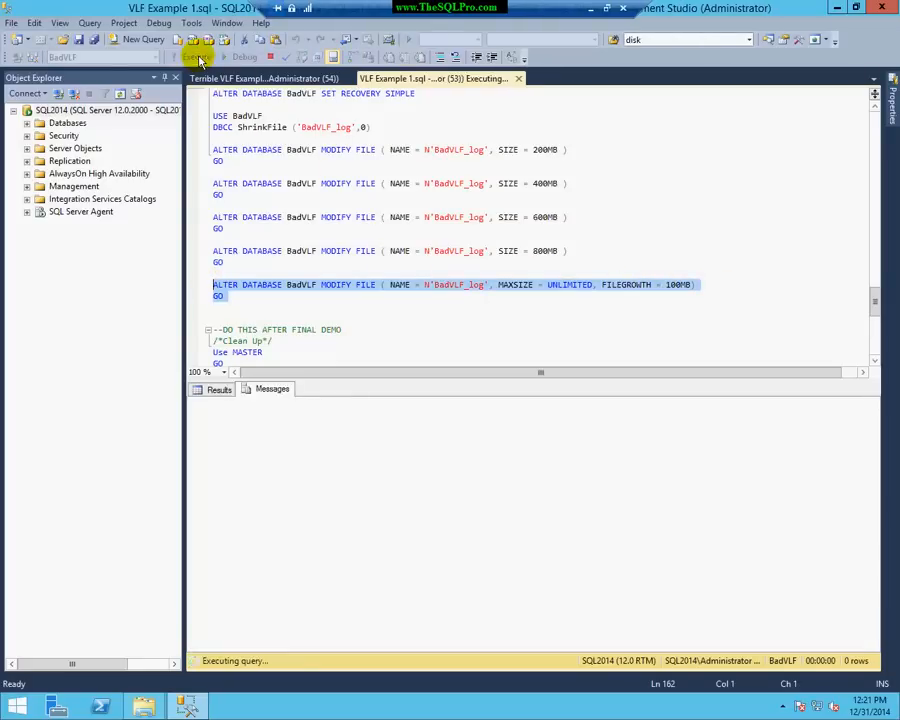
{"action": "scroll", "coordinate": [390, 194], "scroll_direction": "up", "scroll_amount": 2}
{"action": "scroll", "coordinate": [385, 198], "scroll_direction": "up", "scroll_amount": 2}
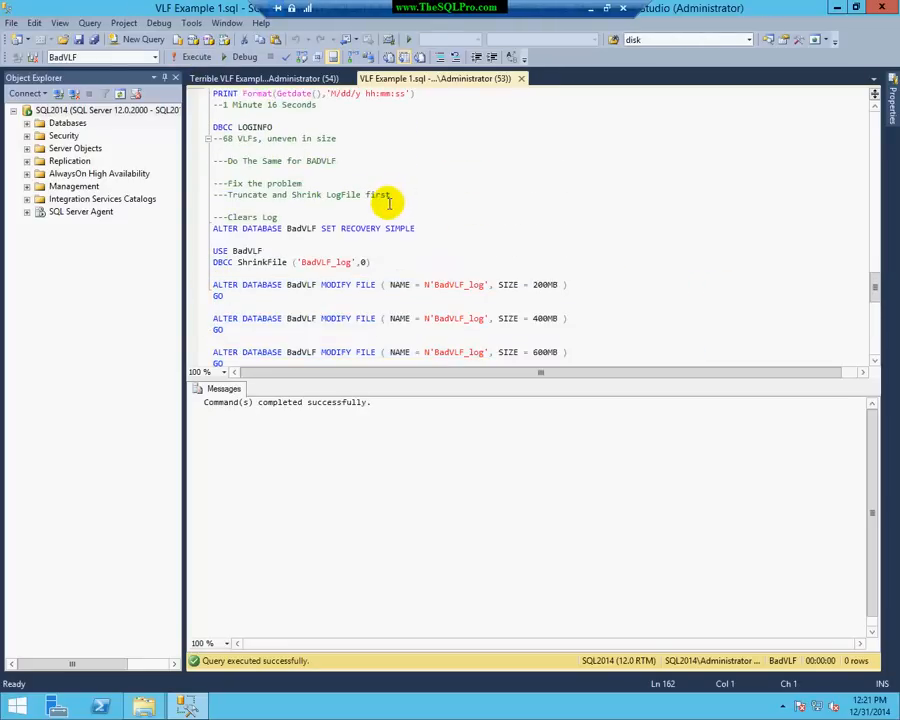
Run DBCC LOGINFO for BadVLF again, now showing 36 evenly sized VLFs.
{"action": "left_click_drag", "start_coordinate": [272, 127], "coordinate": [213, 127]}
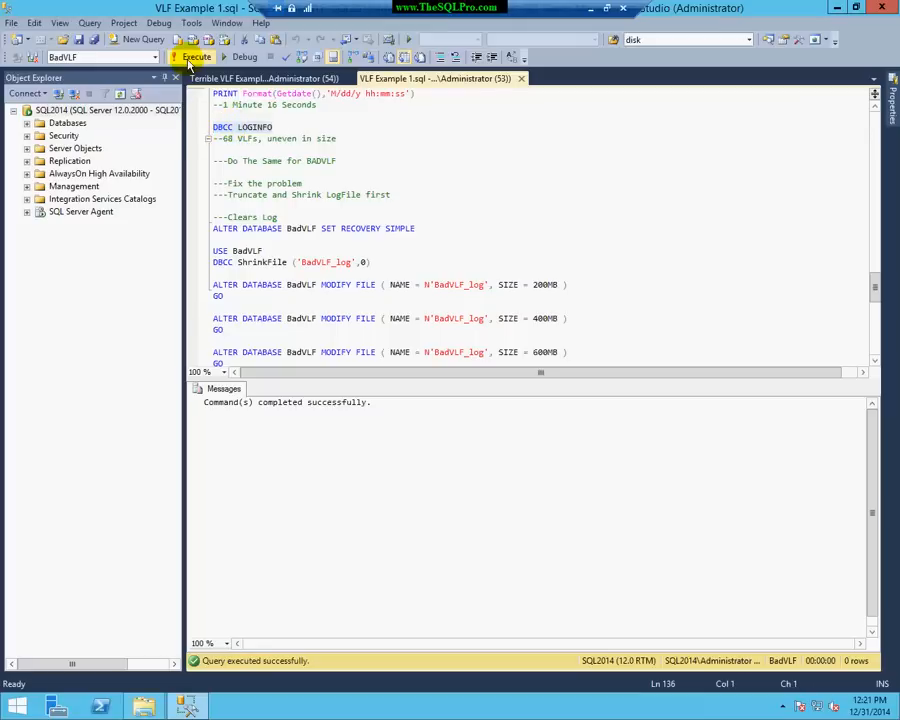
{"action": "left_click", "coordinate": [193, 57]}
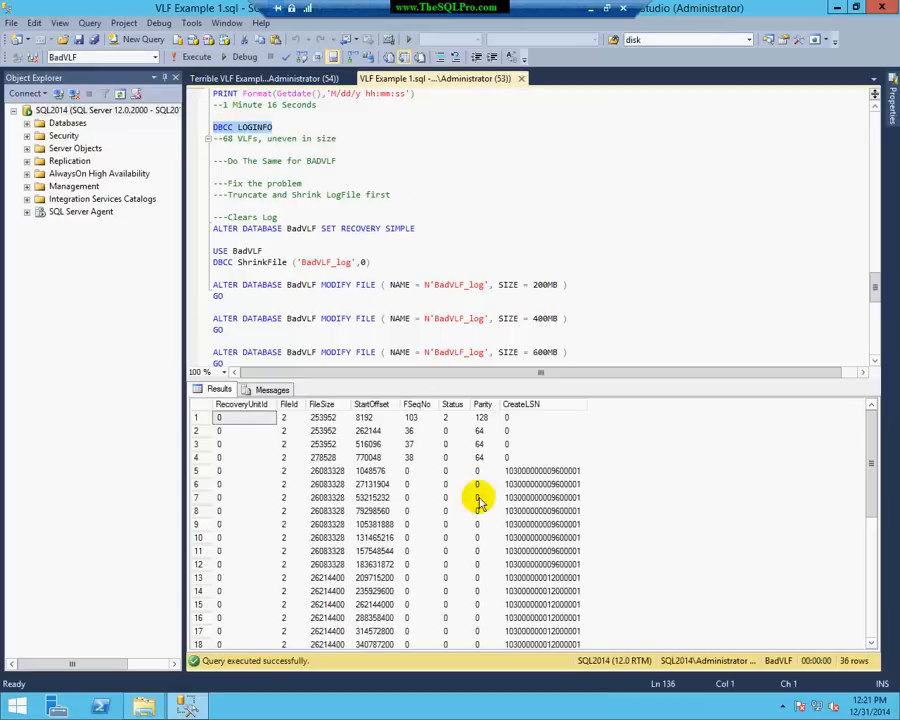
{"action": "left_click", "coordinate": [321, 404]}
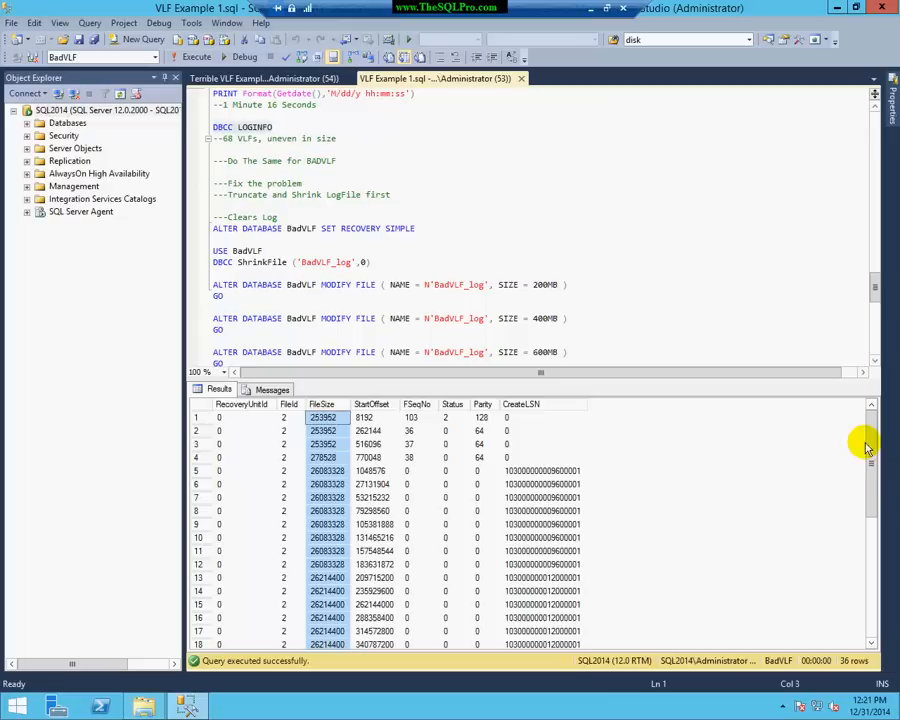
{"action": "left_click_drag", "start_coordinate": [868, 442], "coordinate": [866, 608]}
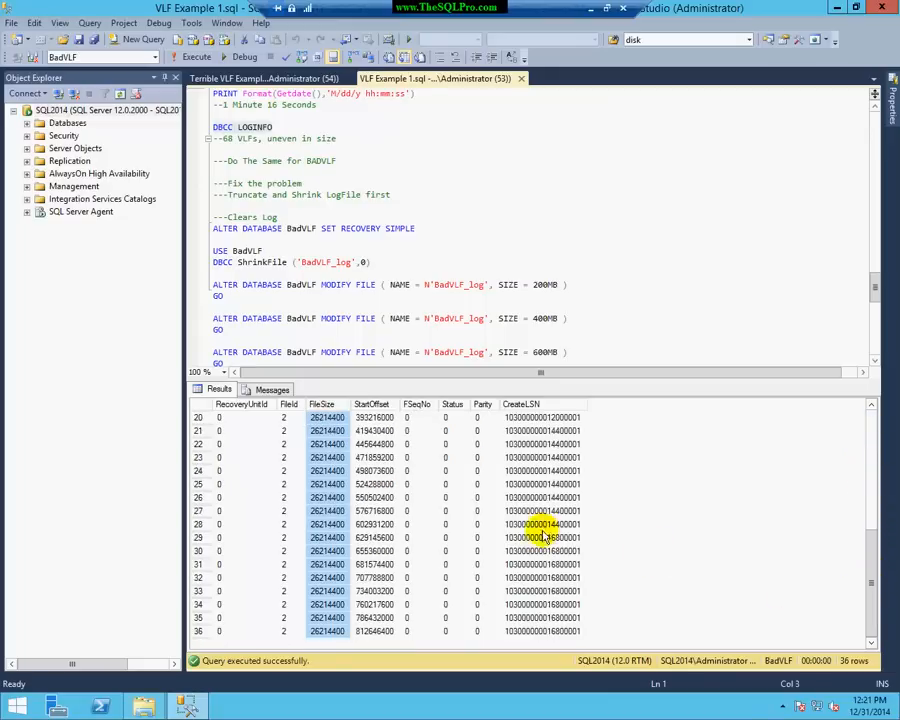
{"action": "left_click_drag", "start_coordinate": [874, 297], "coordinate": [876, 316]}
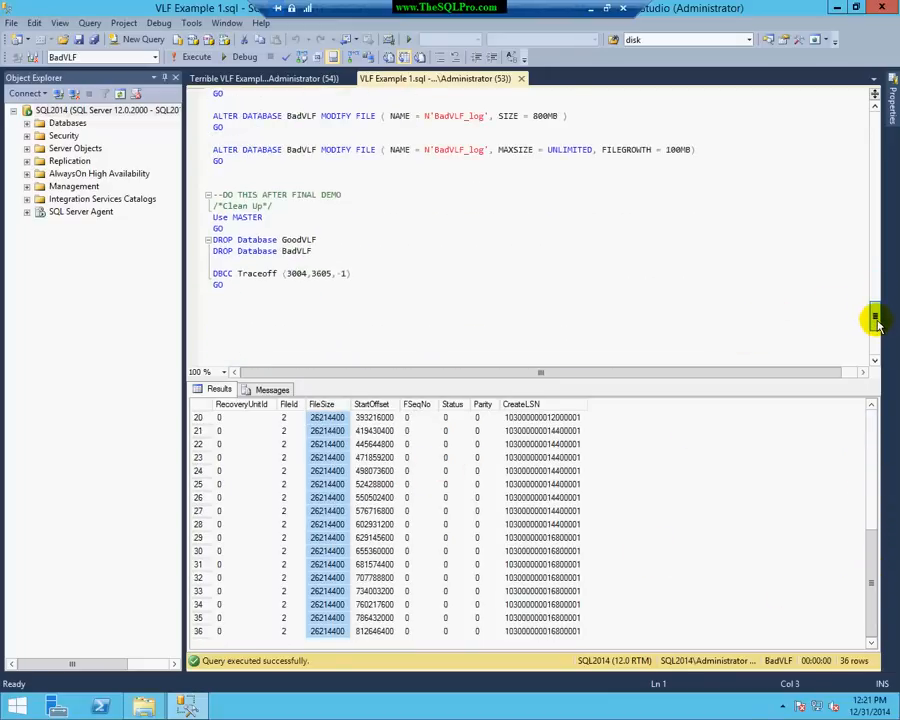
In the Terrible VLF Example script, create FireMeVLF and set it to full recovery.
{"action": "left_click", "coordinate": [327, 77]}
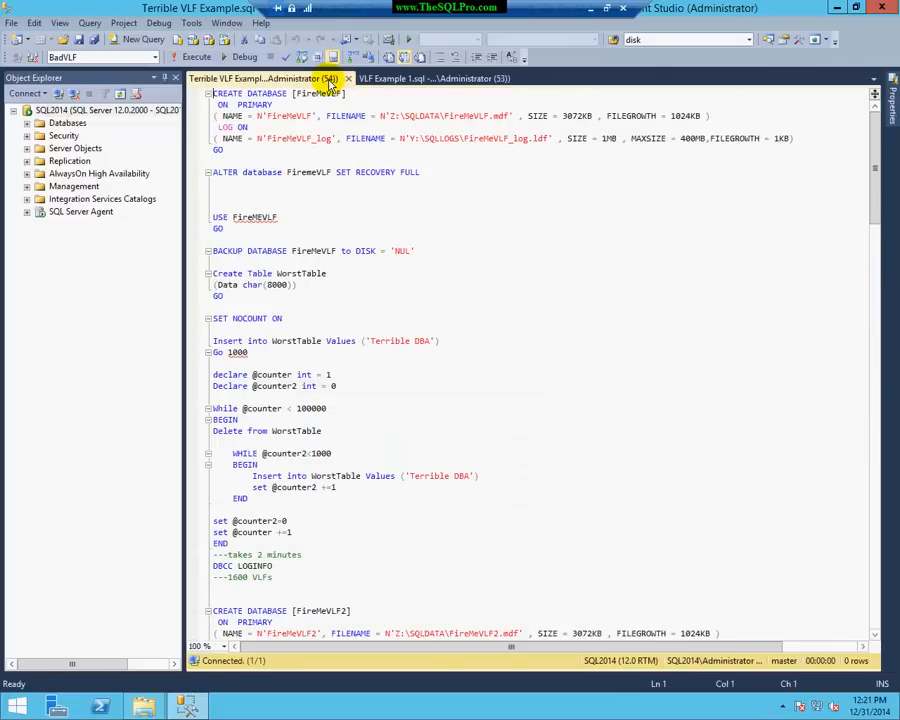
{"action": "left_click", "coordinate": [294, 160]}
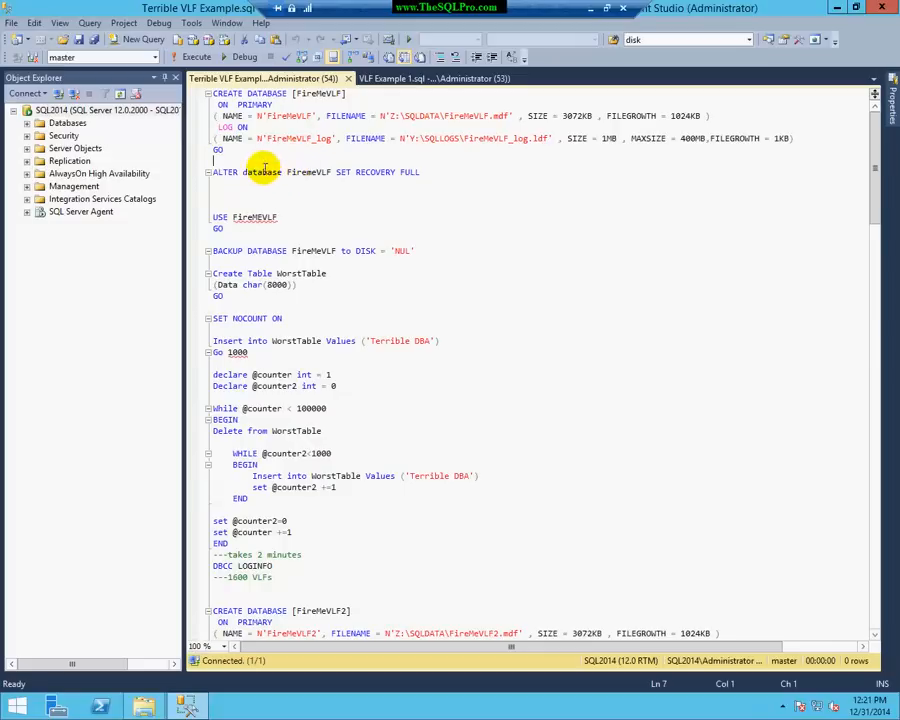
{"action": "left_click_drag", "start_coordinate": [226, 150], "coordinate": [175, 96]}
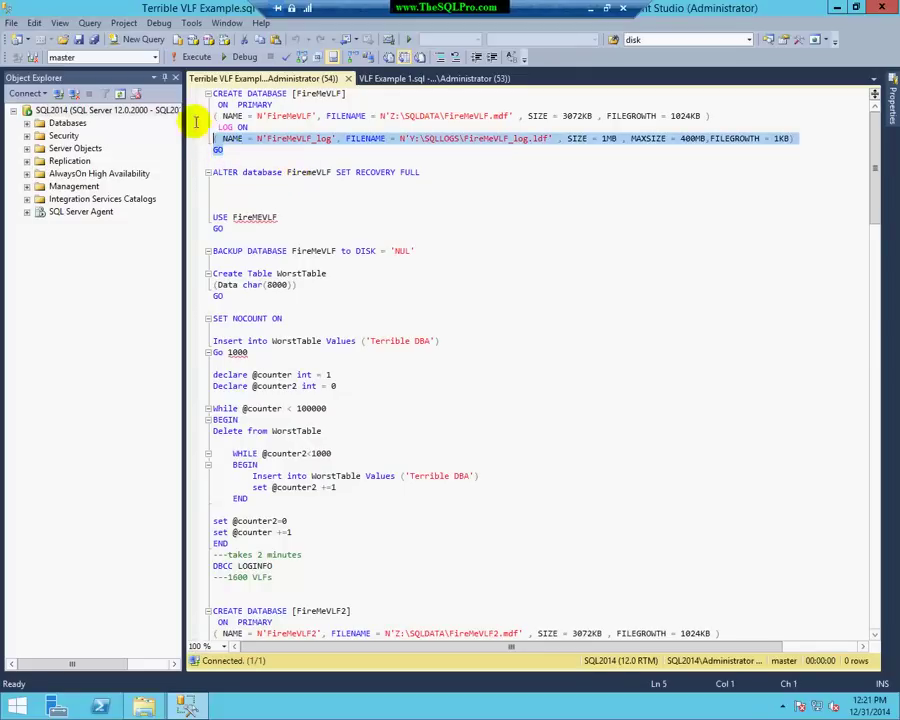
{"action": "left_click", "coordinate": [190, 57]}
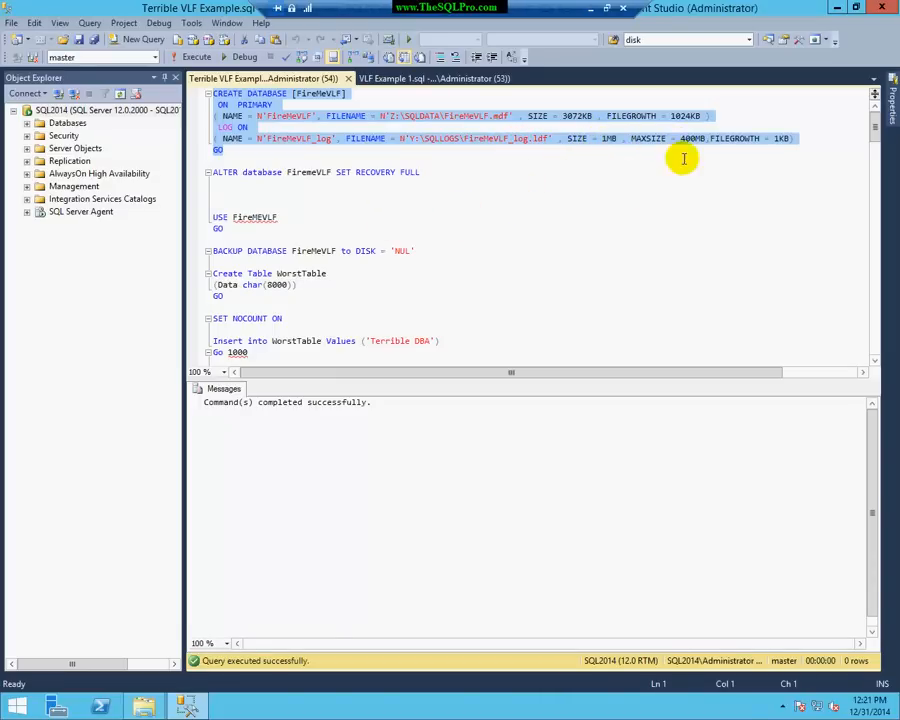
{"action": "left_click_drag", "start_coordinate": [255, 157], "coordinate": [406, 180]}
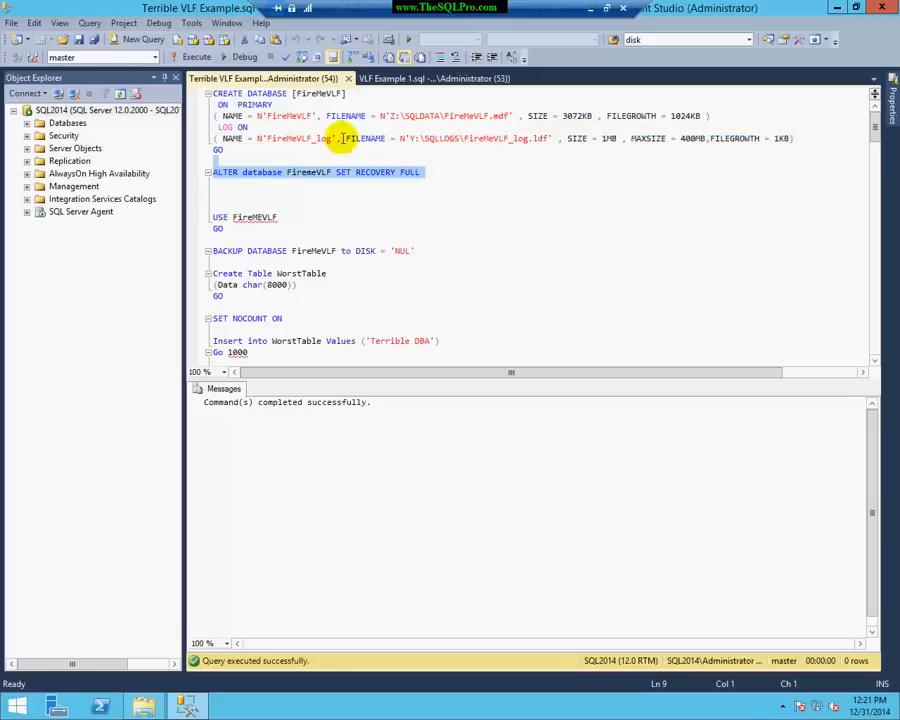
{"action": "left_click", "coordinate": [196, 56]}
Take a full backup of FireMeVLF and create the WorstTable table.
{"action": "left_click", "coordinate": [235, 196]}
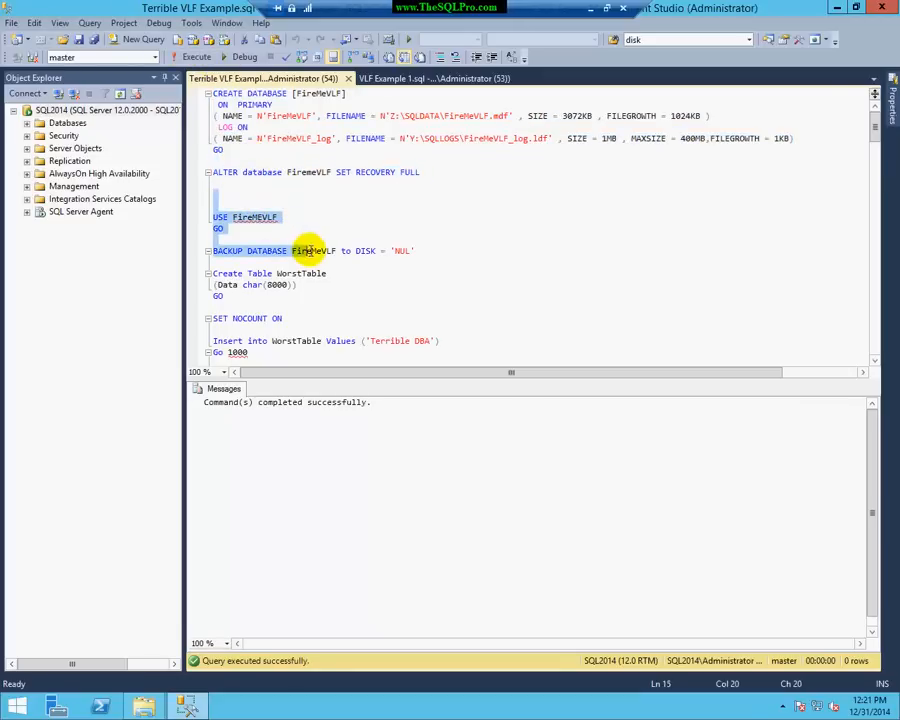
{"action": "left_click_drag", "start_coordinate": [235, 196], "coordinate": [417, 253]}
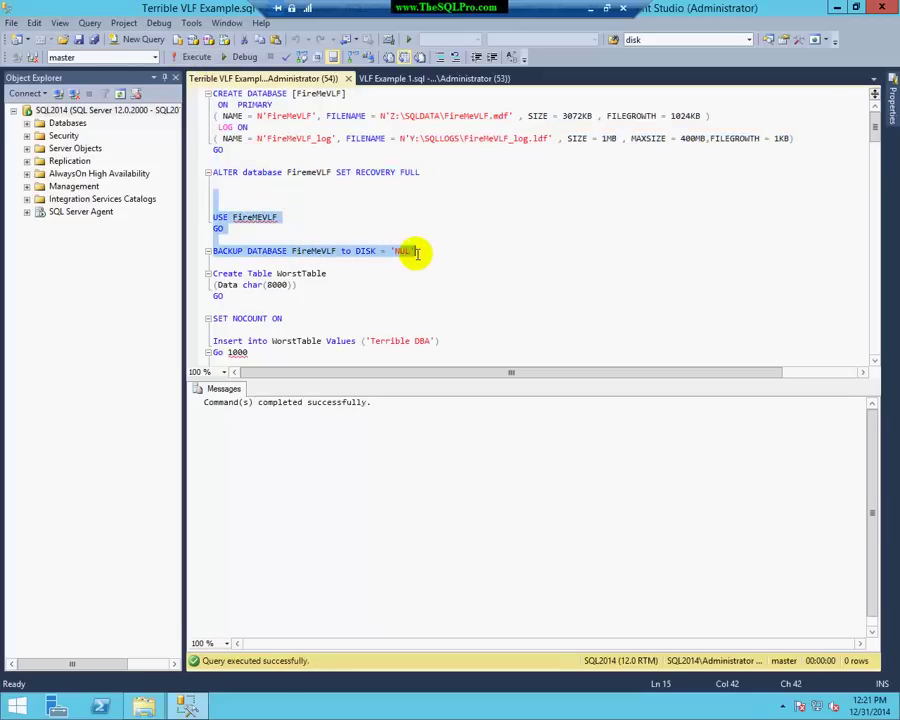
{"action": "left_click", "coordinate": [196, 56]}
{"action": "scroll", "coordinate": [360, 190], "scroll_direction": "down", "scroll_amount": 2}
{"action": "scroll", "coordinate": [360, 190], "scroll_direction": "up", "scroll_amount": 1}
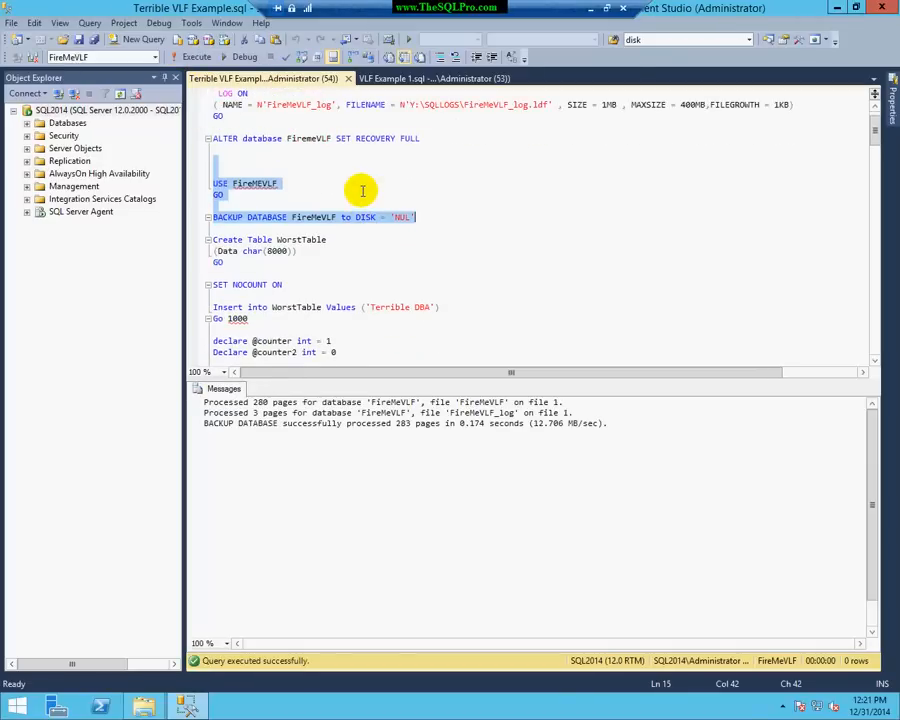
{"action": "scroll", "coordinate": [300, 193], "scroll_direction": "down", "scroll_amount": 1}
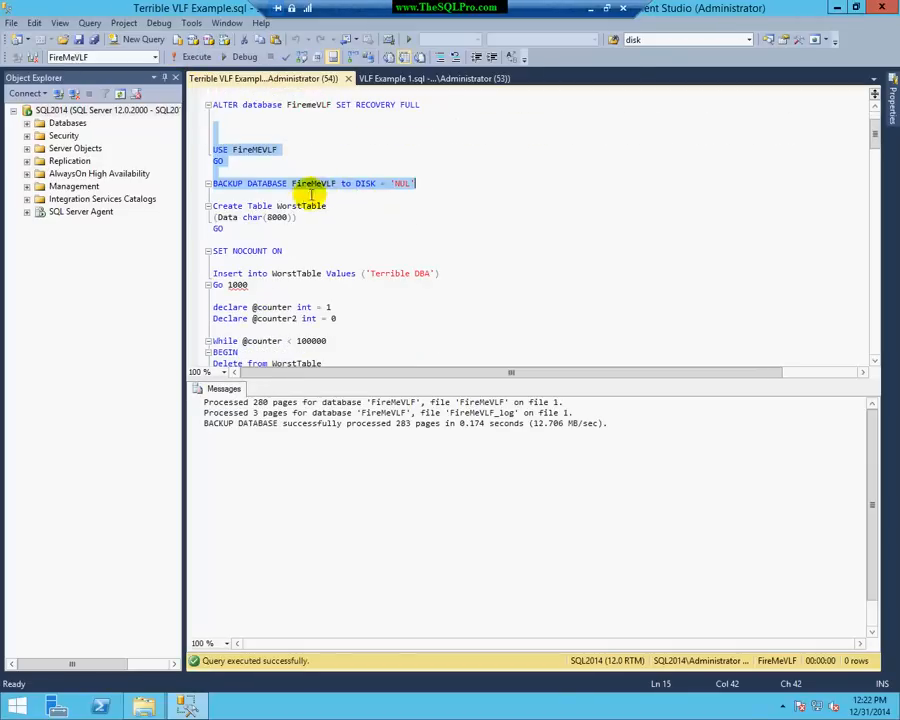
{"action": "left_click", "coordinate": [262, 230]}
{"action": "left_click_drag", "start_coordinate": [247, 227], "coordinate": [212, 206]}
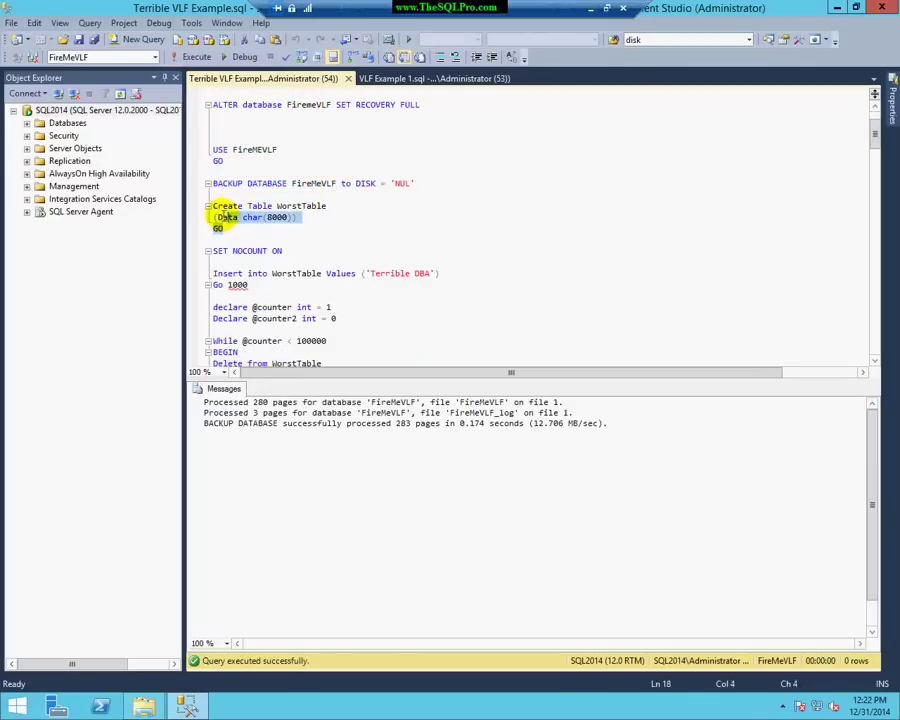
{"action": "left_click", "coordinate": [179, 60]}
{"action": "left_click", "coordinate": [224, 240]}
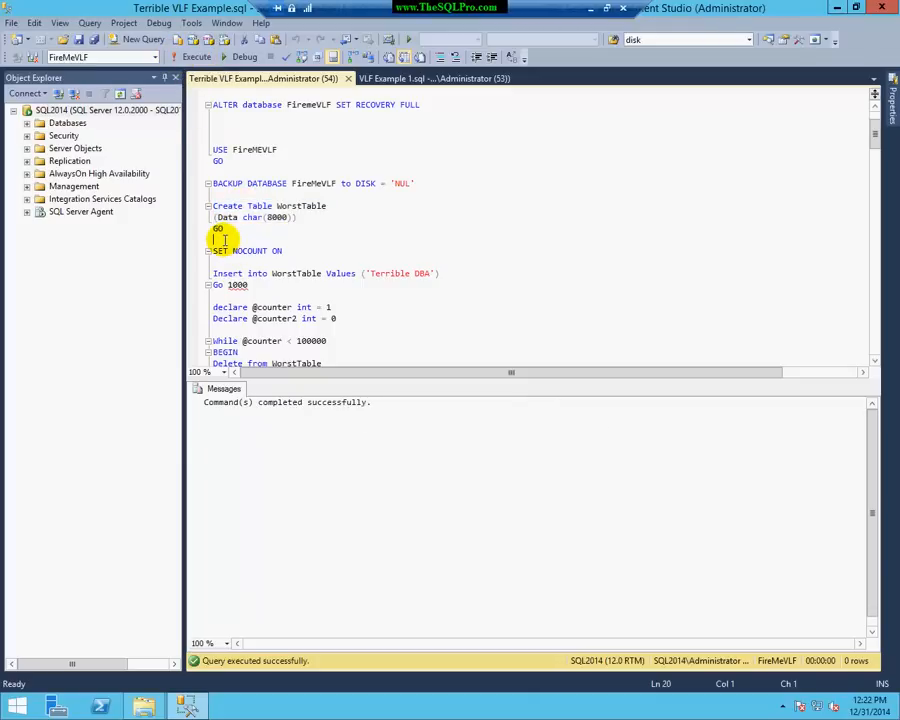
{"action": "scroll", "coordinate": [290, 230], "scroll_direction": "down", "scroll_amount": 3}
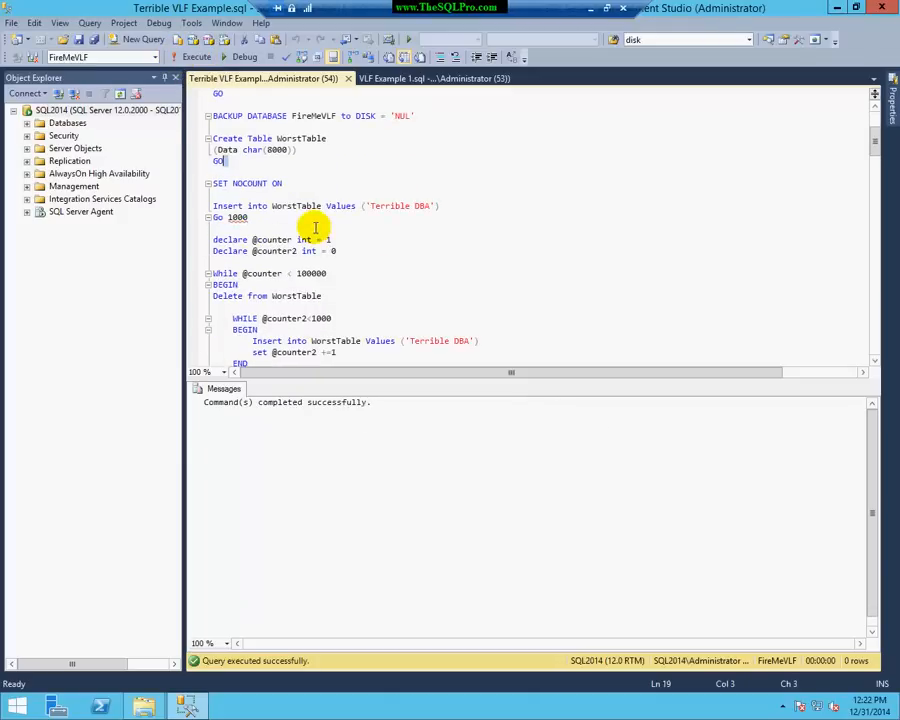
Run the WorstTable insert-and-delete loop until FireMeVLF's log is full due to LOG_BACKUP.
{"action": "left_click", "coordinate": [287, 209], "text": "shift"}
{"action": "scroll", "coordinate": [285, 210], "scroll_direction": "down", "scroll_amount": 5}
{"action": "scroll", "coordinate": [288, 208], "scroll_direction": "down", "scroll_amount": 3}
{"action": "left_click", "coordinate": [292, 209], "text": "shift"}
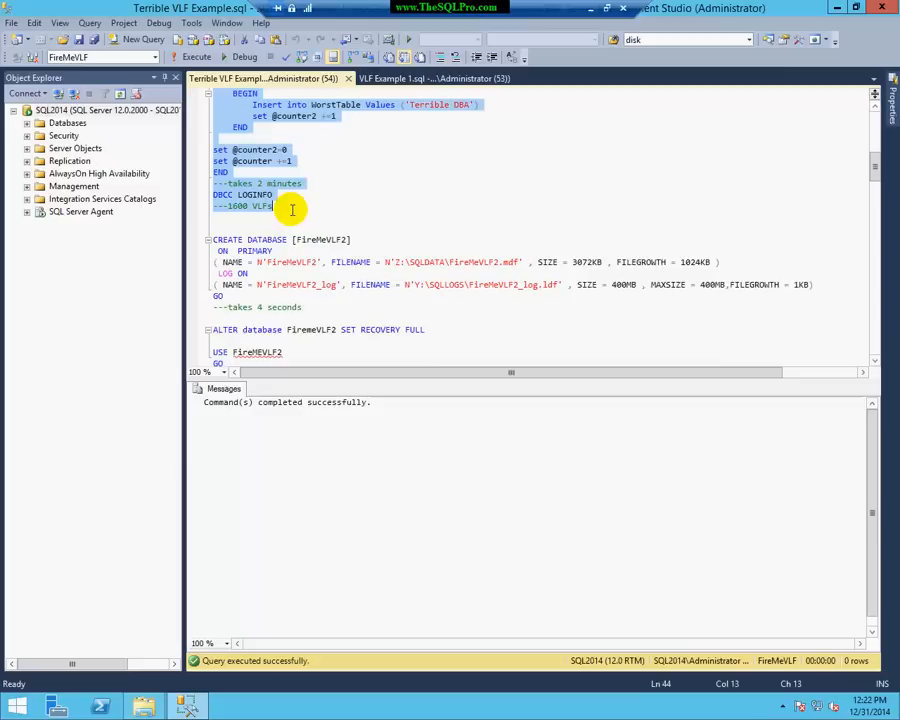
{"action": "left_click", "coordinate": [178, 57]}
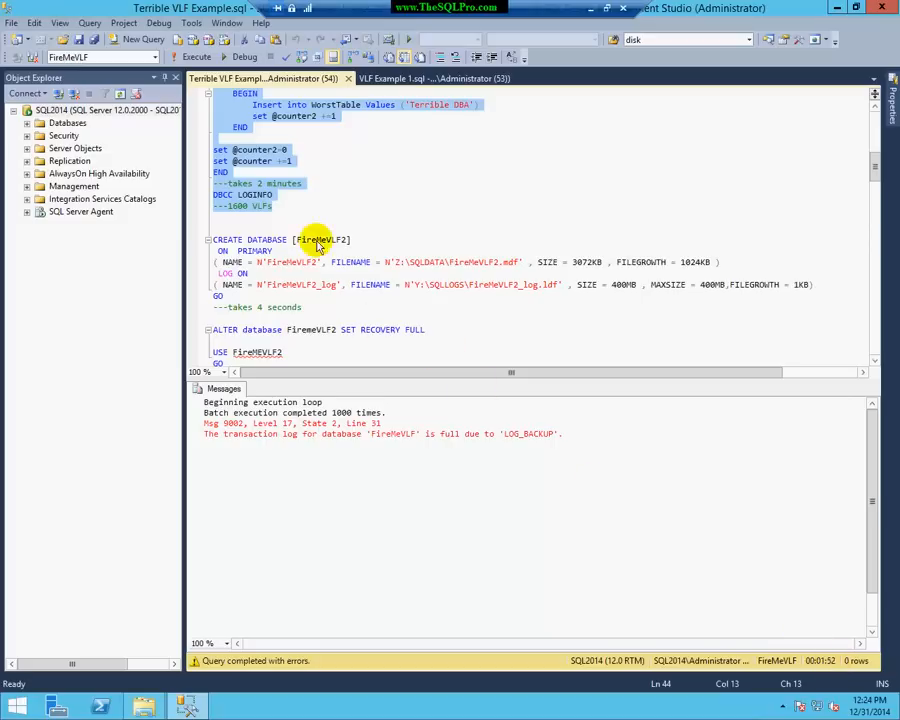
Run DBCC LOGINFO for FireMeVLF, returning 1600 VLF rows.
{"action": "left_click_drag", "start_coordinate": [291, 207], "coordinate": [212, 193]}
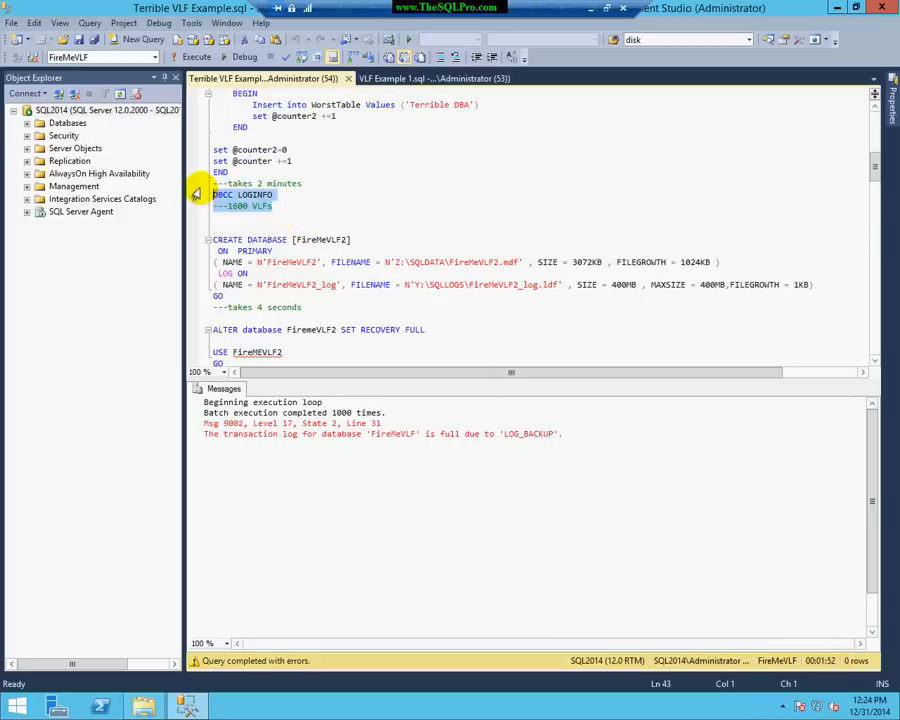
{"action": "left_click", "coordinate": [197, 57]}
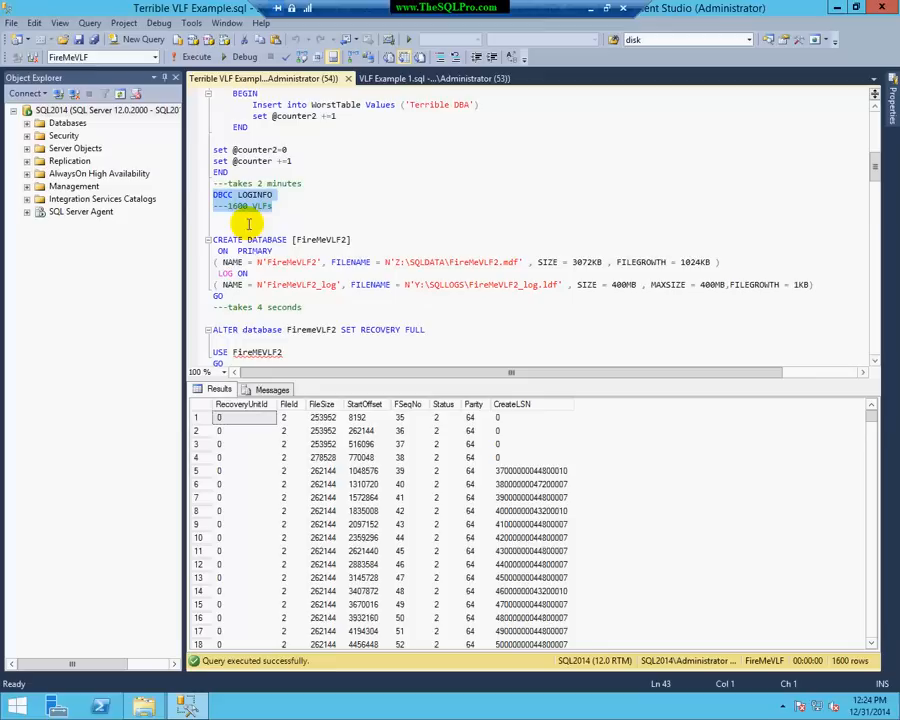
{"action": "left_click_drag", "start_coordinate": [225, 222], "coordinate": [224, 297]}
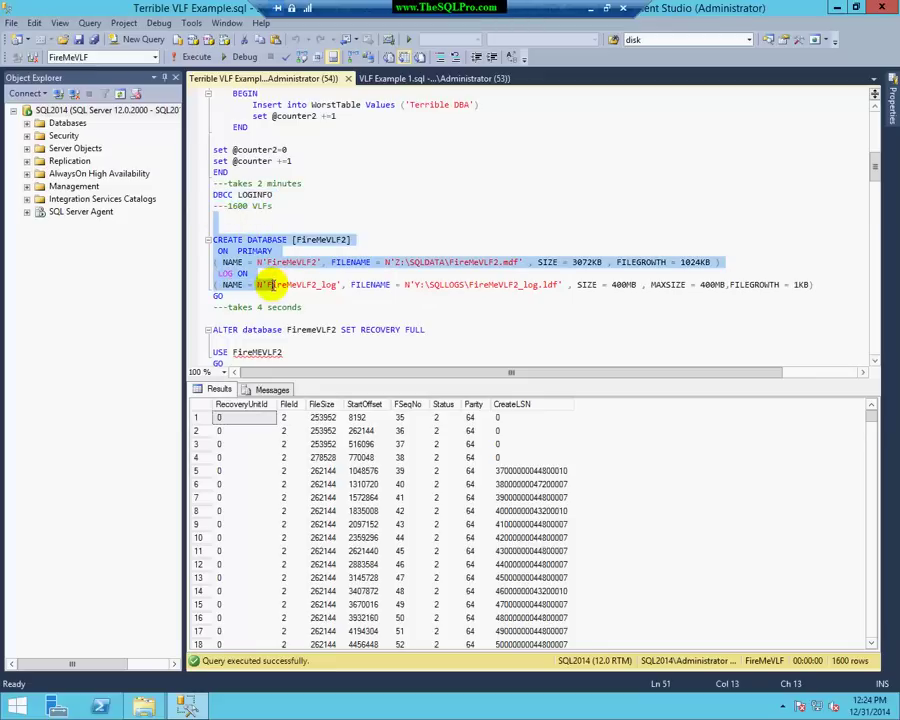
Create the pre-sized FireMeVLF2 database, set it to full recovery and back it up.
{"action": "left_click", "coordinate": [201, 60]}
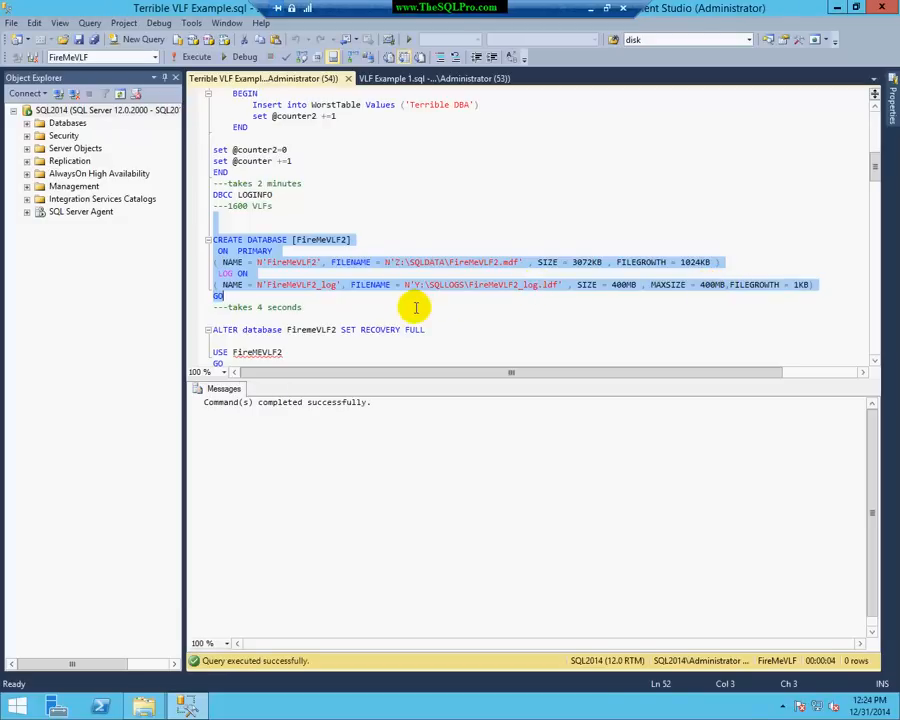
{"action": "left_click", "coordinate": [254, 318]}
{"action": "scroll", "coordinate": [254, 318], "scroll_direction": "down", "scroll_amount": 1}
{"action": "left_click_drag", "start_coordinate": [240, 314], "coordinate": [421, 318]}
{"action": "scroll", "coordinate": [250, 320], "scroll_direction": "down", "scroll_amount": 1}
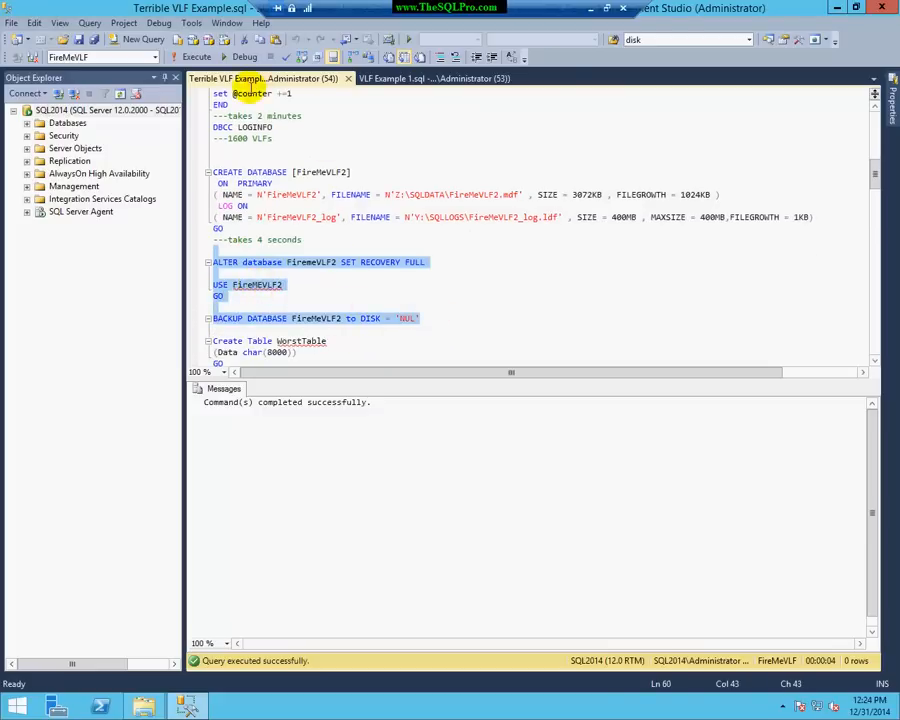
{"action": "left_click", "coordinate": [200, 62]}
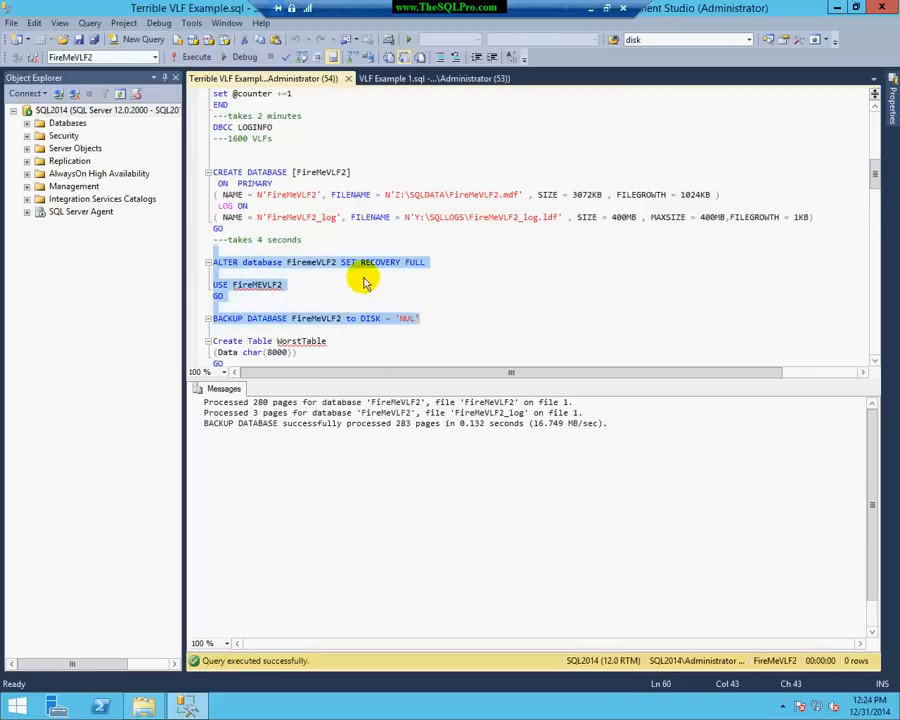
{"action": "scroll", "coordinate": [366, 280], "scroll_direction": "down", "scroll_amount": 3}
{"action": "left_click", "coordinate": [217, 229]}
Create WorstTable in FireMeVLF2 and start its insert-delete fill loop.
{"action": "mouse_move", "coordinate": [217, 229]}
{"action": "left_mouse_down"}
{"action": "mouse_move", "coordinate": [224, 262]}
{"action": "mouse_move", "coordinate": [306, 318]}
{"action": "left_mouse_up"}
{"action": "left_click", "coordinate": [190, 58]}
{"action": "scroll", "coordinate": [300, 240], "scroll_direction": "down", "scroll_amount": 3}
{"action": "scroll", "coordinate": [251, 255], "scroll_direction": "down", "scroll_amount": 6}
{"action": "scroll", "coordinate": [265, 255], "scroll_direction": "down", "scroll_amount": 3}
{"action": "scroll", "coordinate": [265, 255], "scroll_direction": "down", "scroll_amount": 3}
{"action": "scroll", "coordinate": [265, 255], "scroll_direction": "down", "scroll_amount": 3}
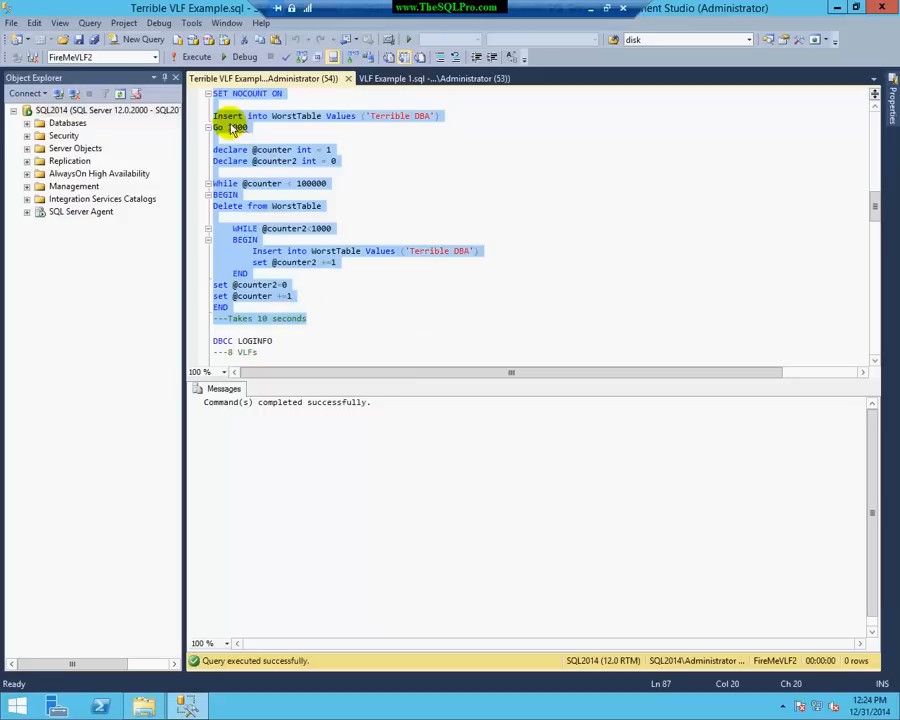
{"action": "left_click", "coordinate": [203, 57]}
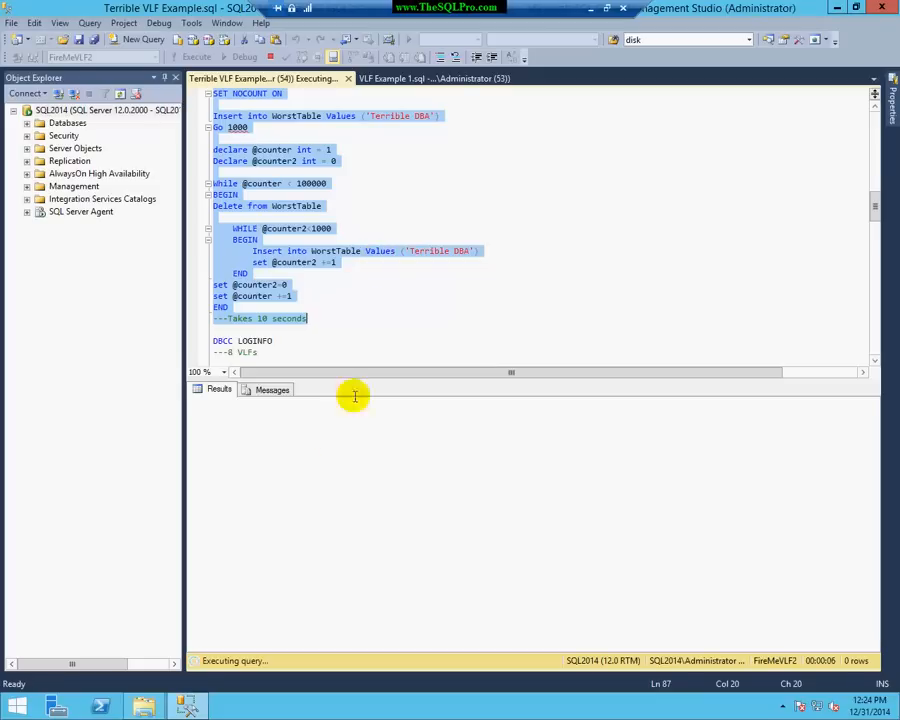
{"action": "left_click", "coordinate": [143, 707]}
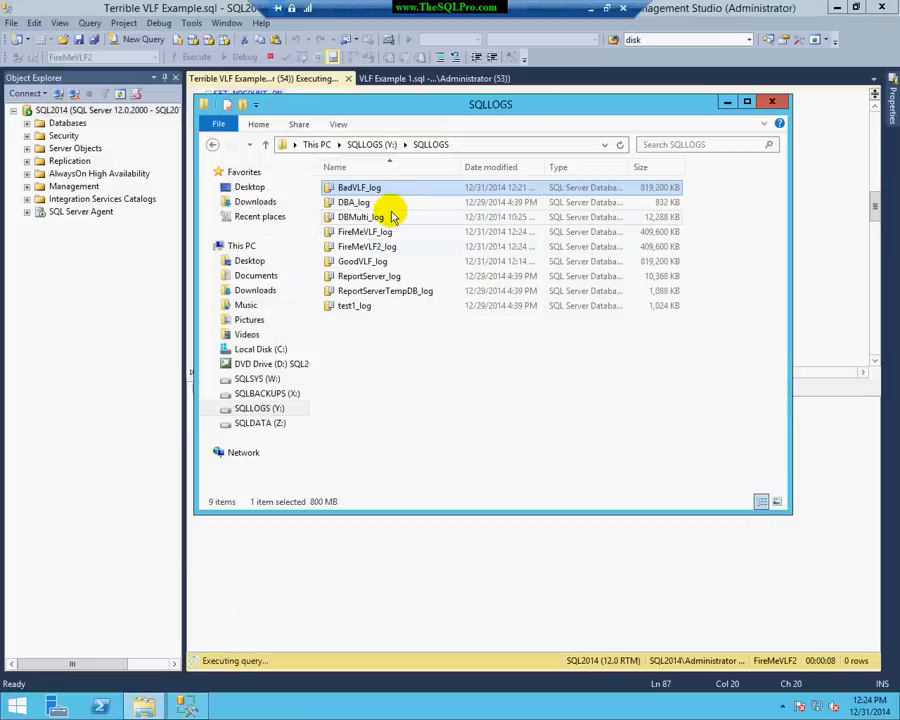
Read FireMeVLF_log and FireMeVLF2_log sizes, both 400 MB, then return to SSMS.
{"action": "left_click", "coordinate": [378, 233]}
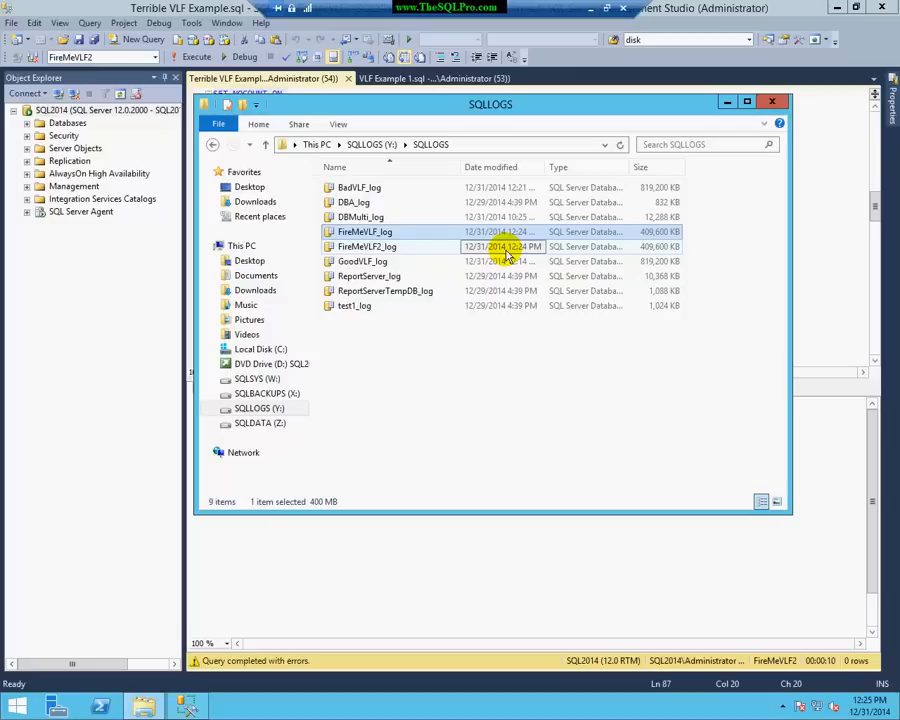
{"action": "left_click", "coordinate": [506, 247]}
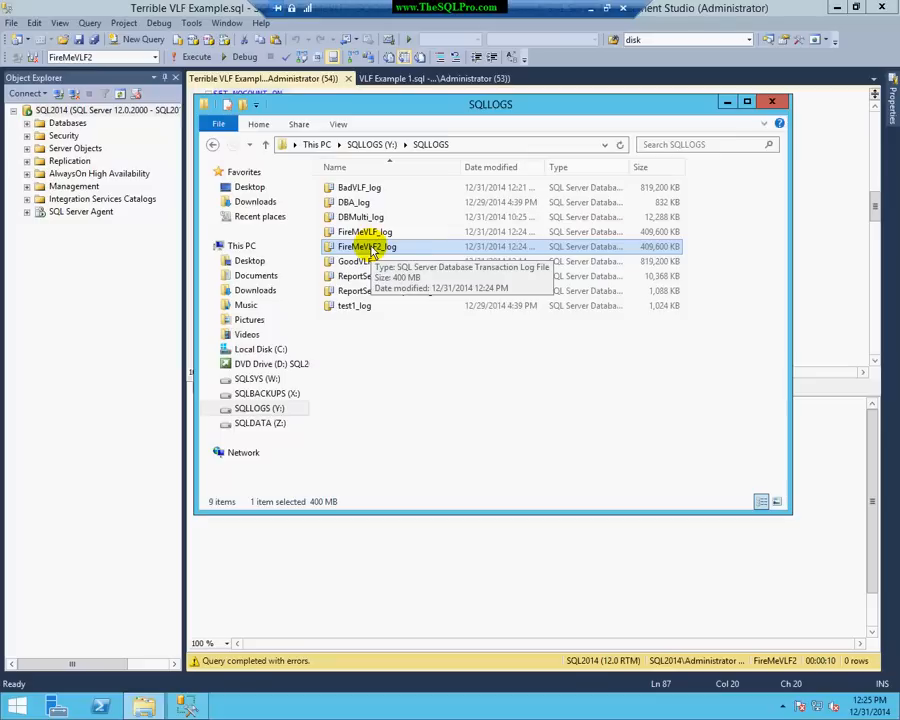
{"action": "left_click", "coordinate": [311, 77]}
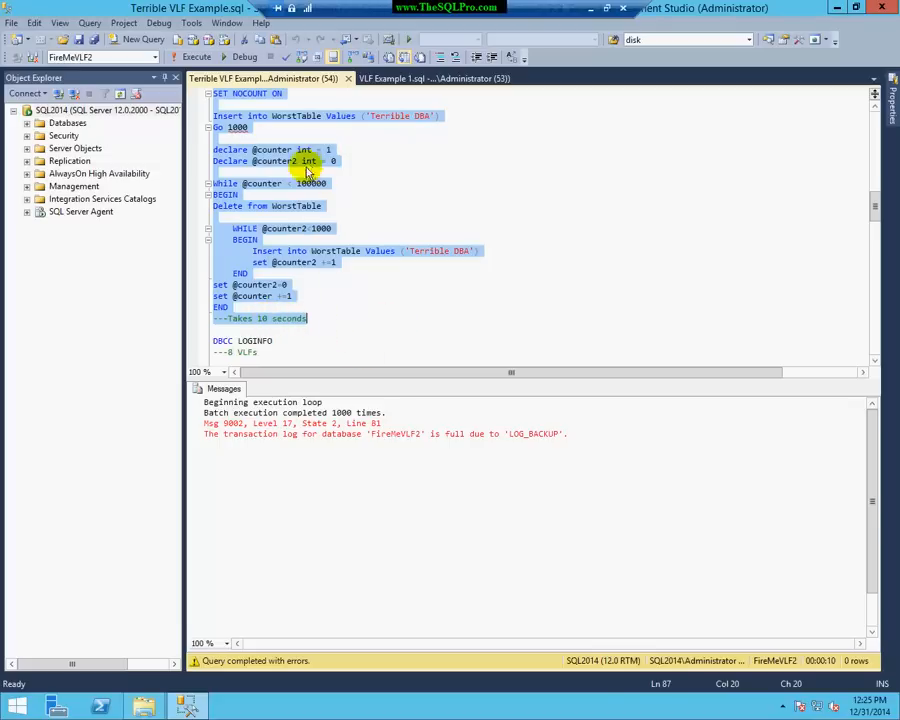
Run DBCC LOGINFO for FireMeVLF2, returning only 8 VLF rows.
{"action": "left_click", "coordinate": [342, 318]}
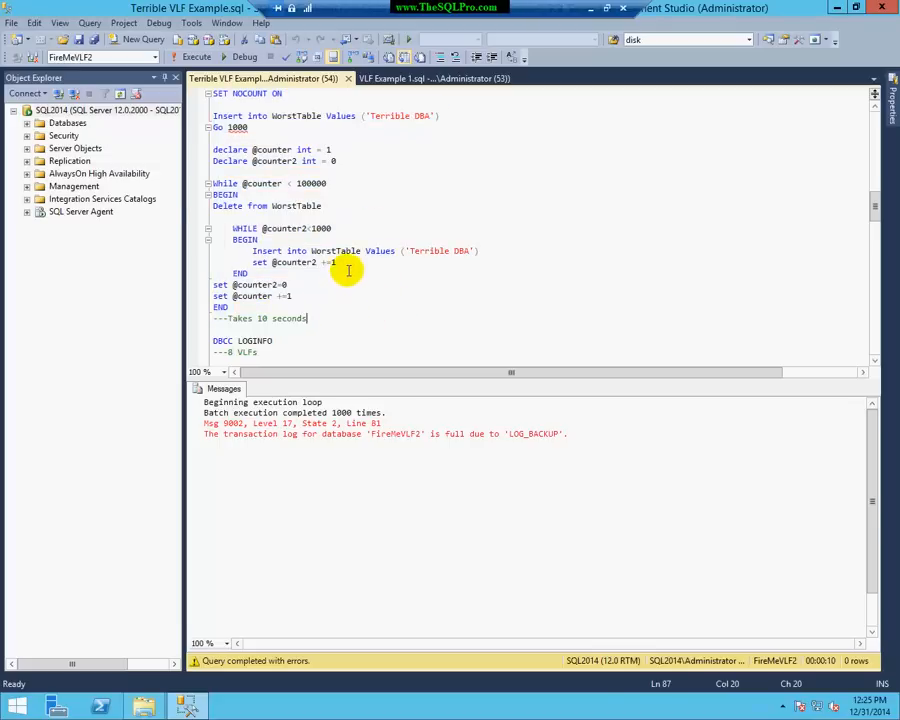
{"action": "scroll", "coordinate": [344, 266], "scroll_direction": "down", "scroll_amount": 4}
{"action": "left_click", "coordinate": [258, 228]}
{"action": "left_click_drag", "start_coordinate": [256, 217], "coordinate": [213, 205]}
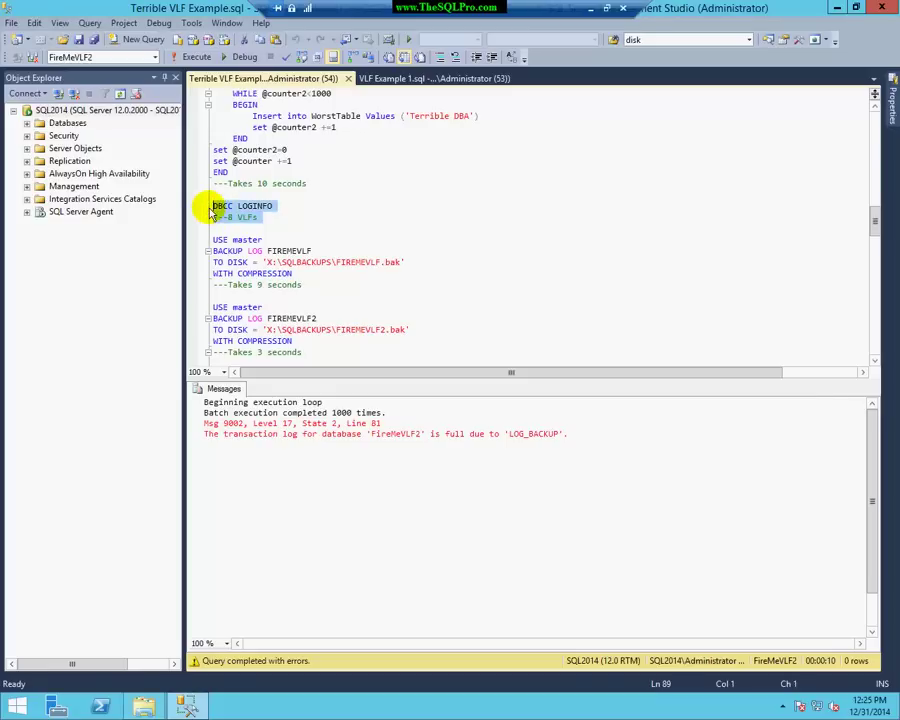
{"action": "left_click", "coordinate": [198, 57]}
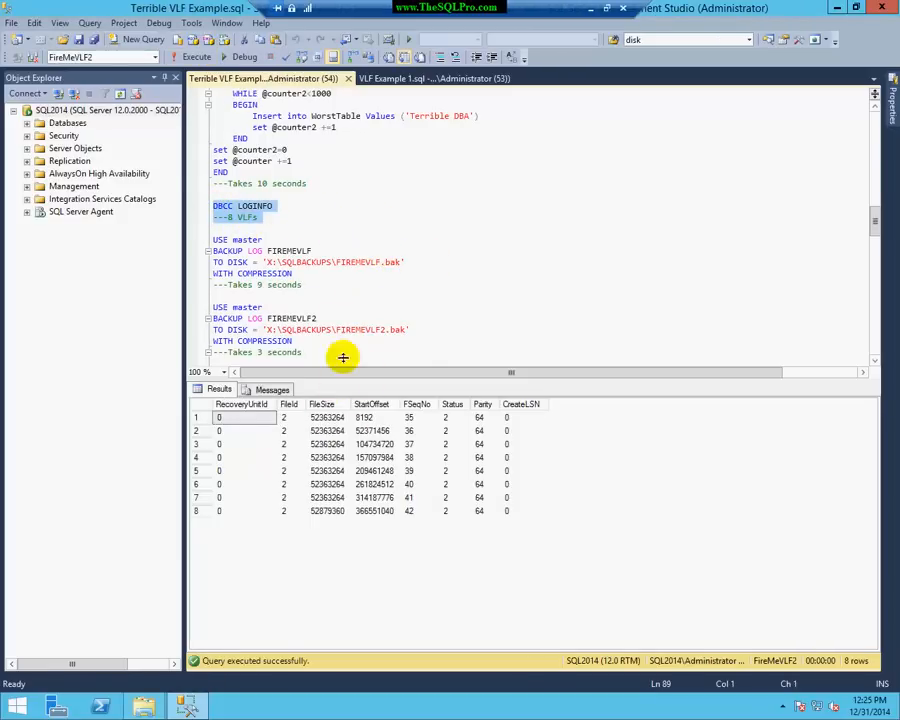
{"action": "left_click", "coordinate": [345, 240]}
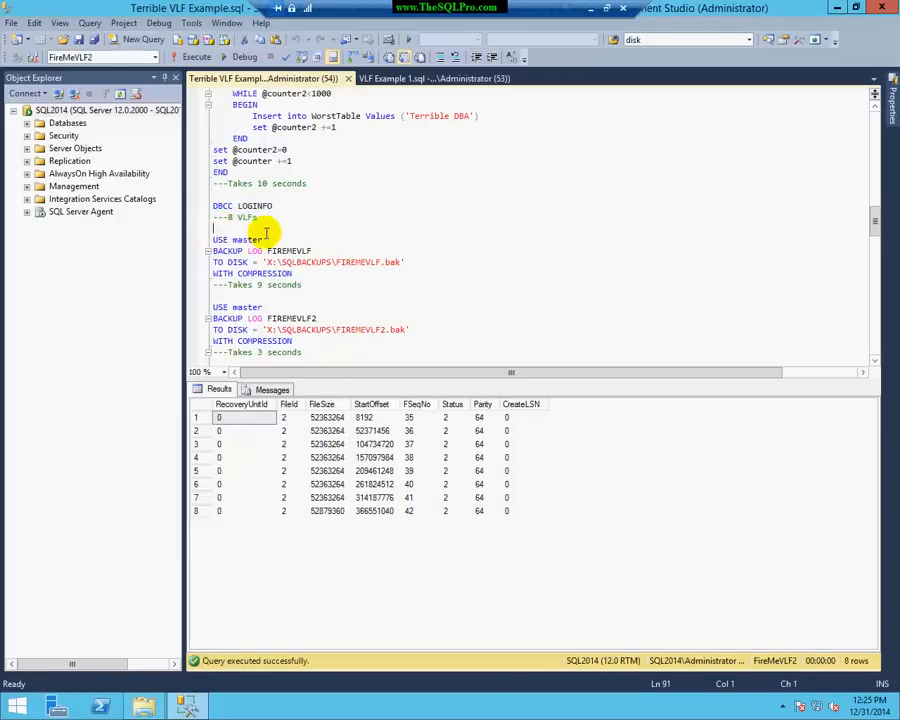
{"action": "scroll", "coordinate": [262, 230], "scroll_direction": "down", "scroll_amount": 2}
{"action": "left_click_drag", "start_coordinate": [213, 160], "coordinate": [303, 217]}
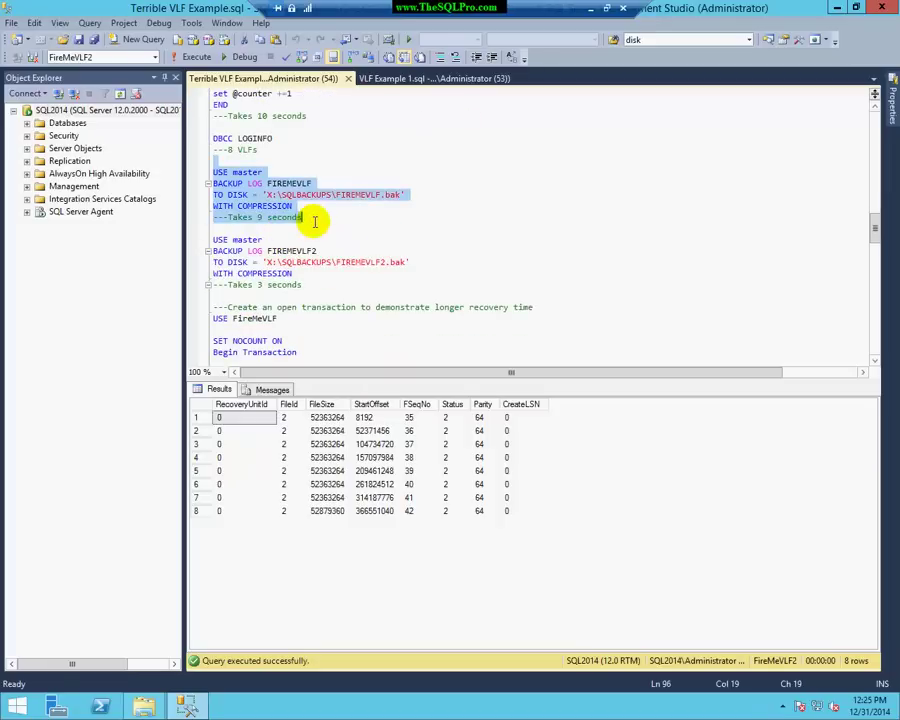
Back up the FIREMEVLF log (~7.7 s), then the FIREMEVLF2 log with compression (~3.6 s).
{"action": "left_click", "coordinate": [200, 58]}
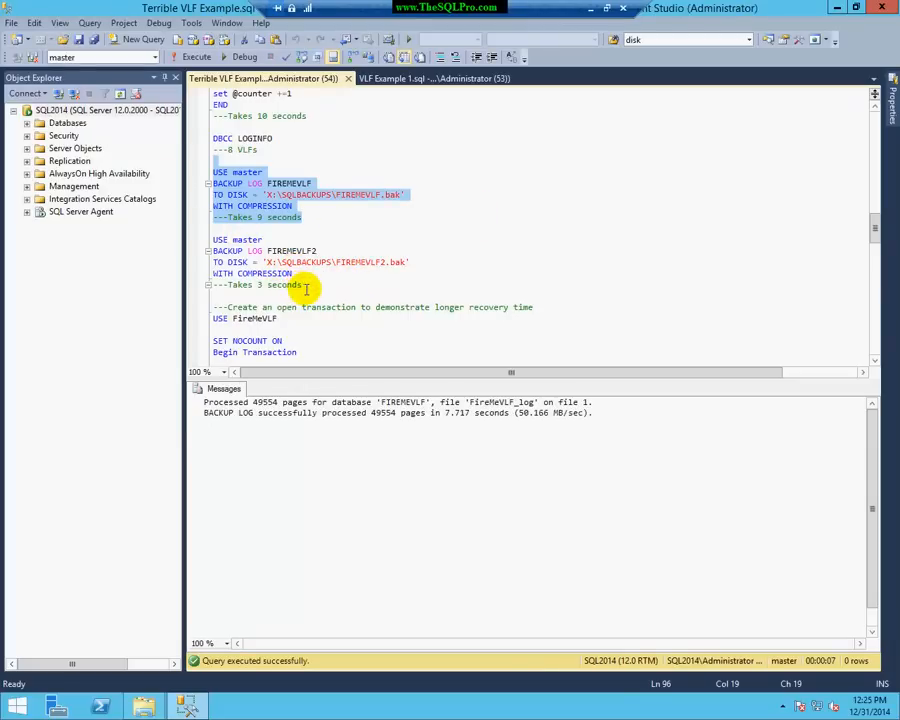
{"action": "left_click_drag", "start_coordinate": [306, 288], "coordinate": [213, 240]}
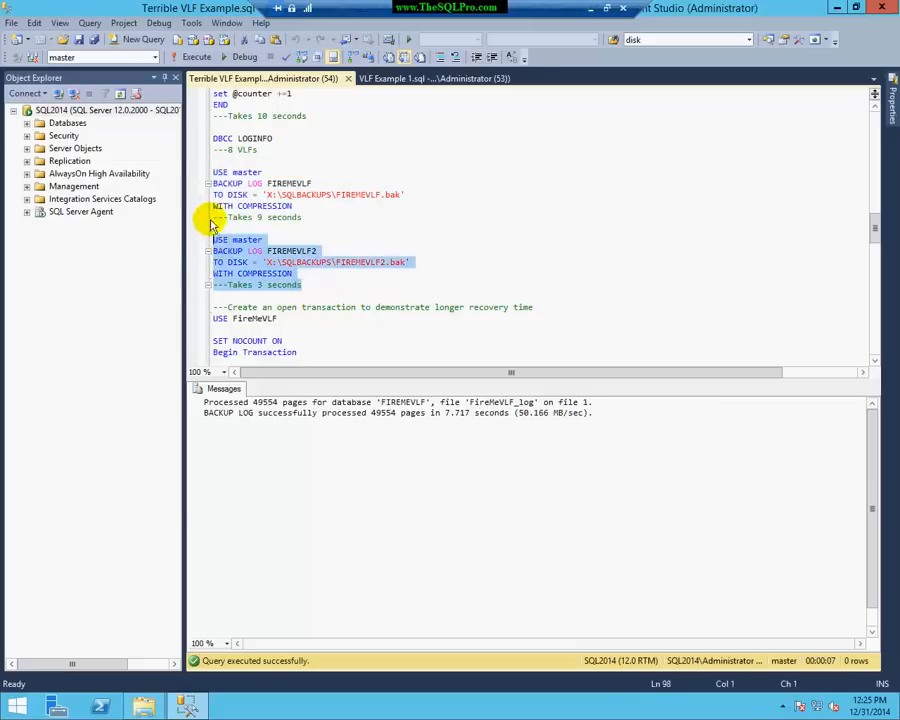
{"action": "left_click", "coordinate": [182, 56]}
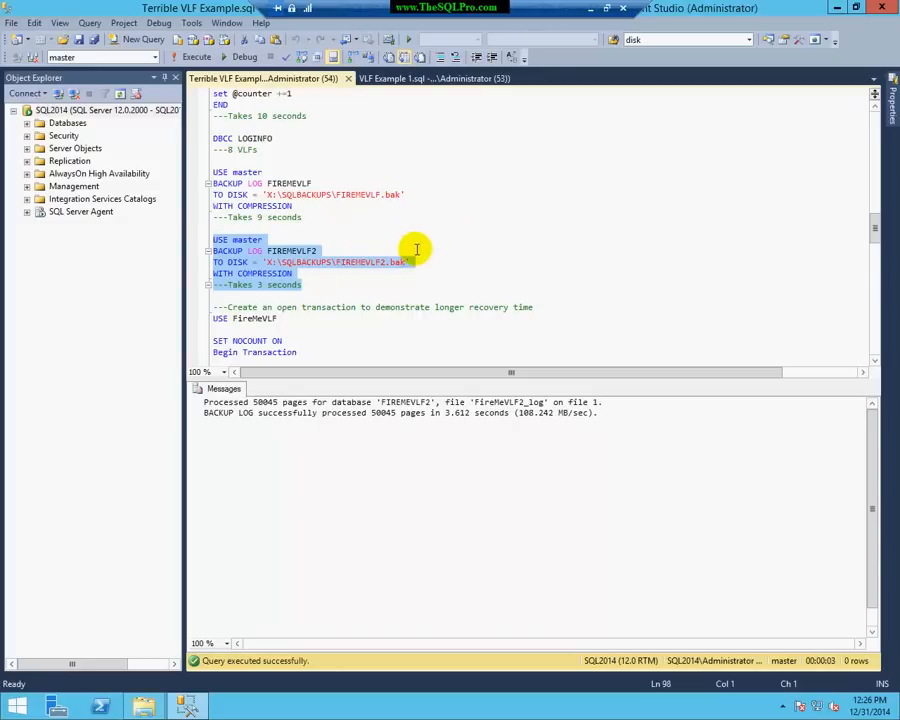
Highlight the FIREMEVLF2 and FIREMEVLF database names to compare the two backup timings.
{"action": "double_click", "coordinate": [291, 251]}
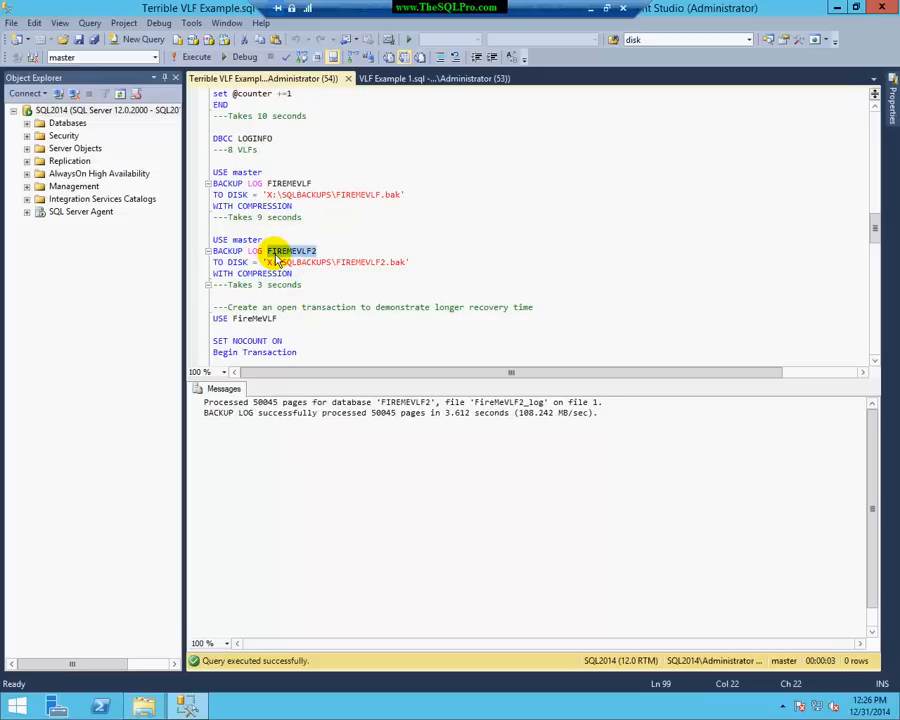
{"action": "double_click", "coordinate": [290, 183]}
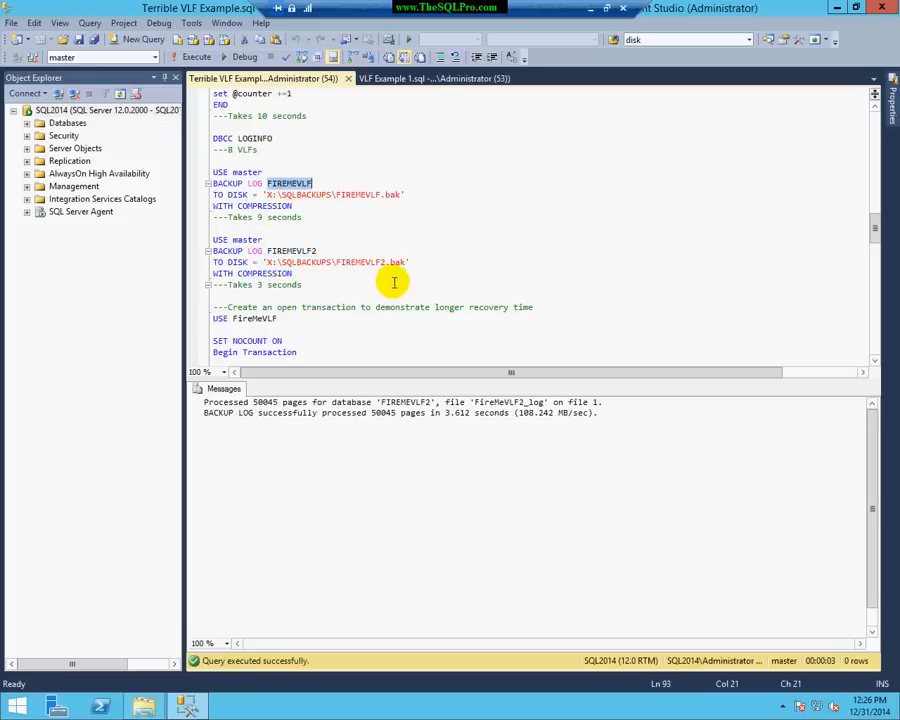
{"action": "scroll", "coordinate": [391, 271], "scroll_direction": "down", "scroll_amount": 2}
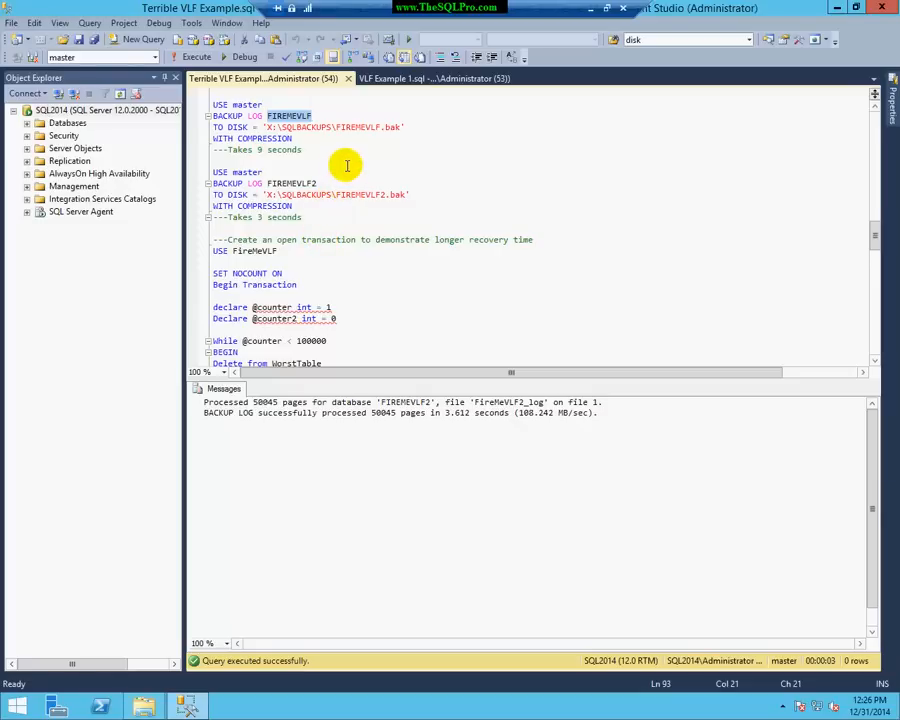
{"action": "scroll", "coordinate": [350, 193], "scroll_direction": "down", "scroll_amount": 2}
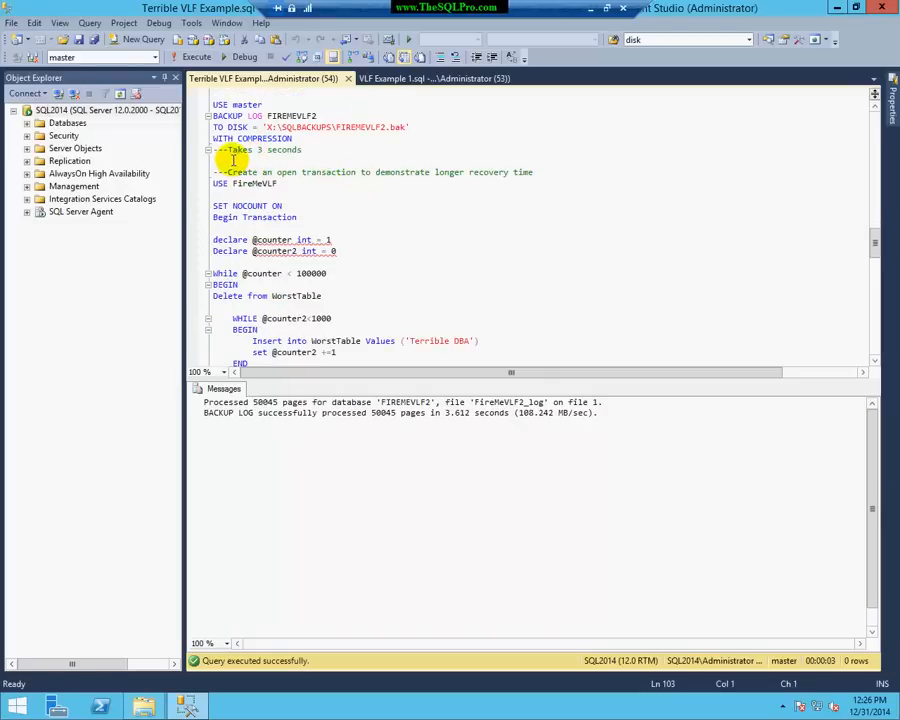
{"action": "mouse_move", "coordinate": [235, 163]}
{"action": "left_mouse_down"}
{"action": "mouse_move", "coordinate": [315, 175]}
{"action": "mouse_move", "coordinate": [344, 306]}
{"action": "left_mouse_up"}
{"action": "scroll", "coordinate": [321, 181], "scroll_direction": "down", "scroll_amount": 2}
{"action": "scroll", "coordinate": [326, 181], "scroll_direction": "down", "scroll_amount": 2}
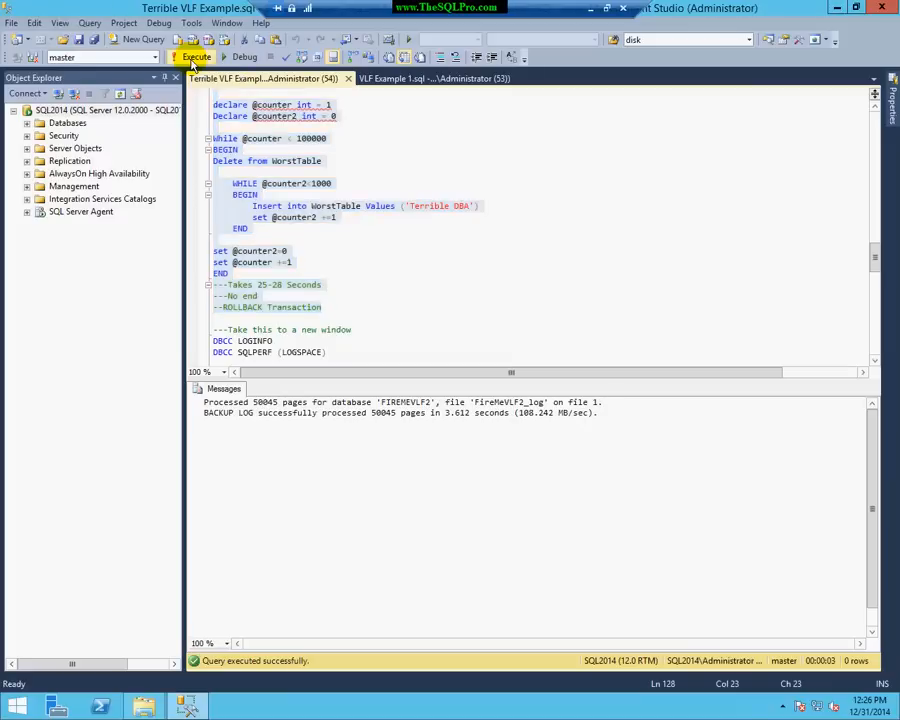
Run the open-transaction WorstTable fill on FireMeVLF and copy the FireMeVLF2 open-transaction script.
{"action": "left_click", "coordinate": [193, 62]}
{"action": "scroll", "coordinate": [324, 176], "scroll_direction": "up", "scroll_amount": 3}
{"action": "scroll", "coordinate": [322, 180], "scroll_direction": "up", "scroll_amount": 2}
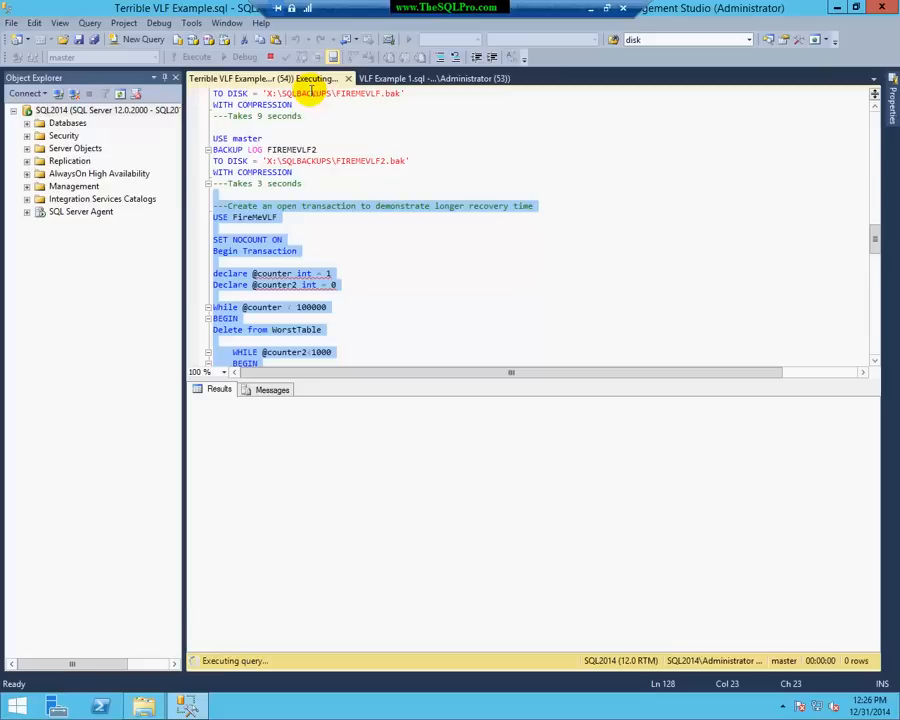
{"action": "scroll", "coordinate": [317, 95], "scroll_direction": "up", "scroll_amount": 3}
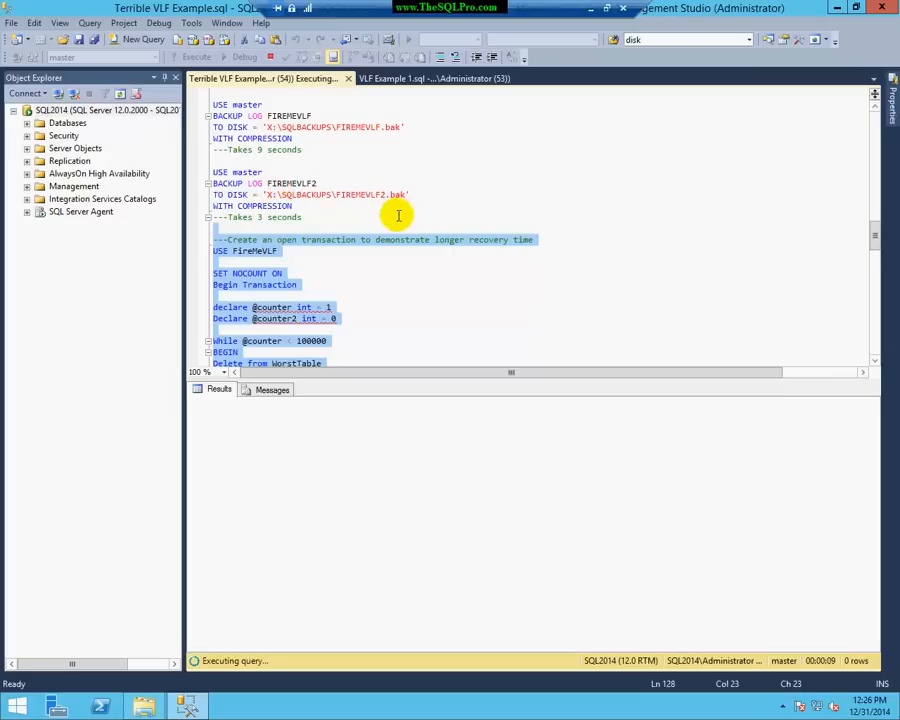
{"action": "scroll", "coordinate": [410, 185], "scroll_direction": "down", "scroll_amount": 1}
{"action": "scroll", "coordinate": [410, 180], "scroll_direction": "down", "scroll_amount": 2}
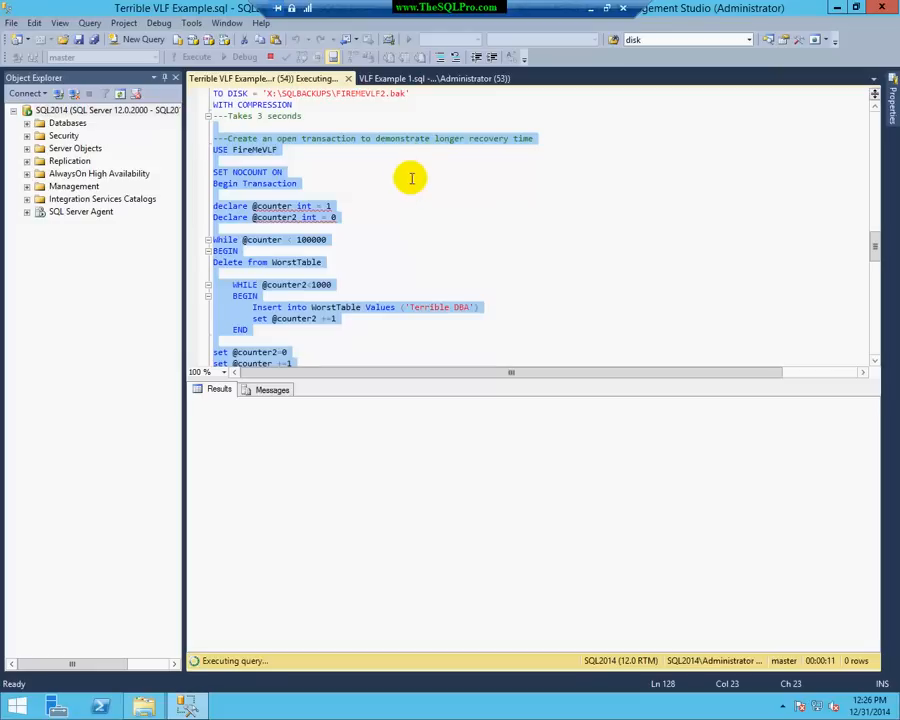
{"action": "scroll", "coordinate": [381, 206], "scroll_direction": "down", "scroll_amount": 1}
{"action": "scroll", "coordinate": [316, 204], "scroll_direction": "down", "scroll_amount": 2}
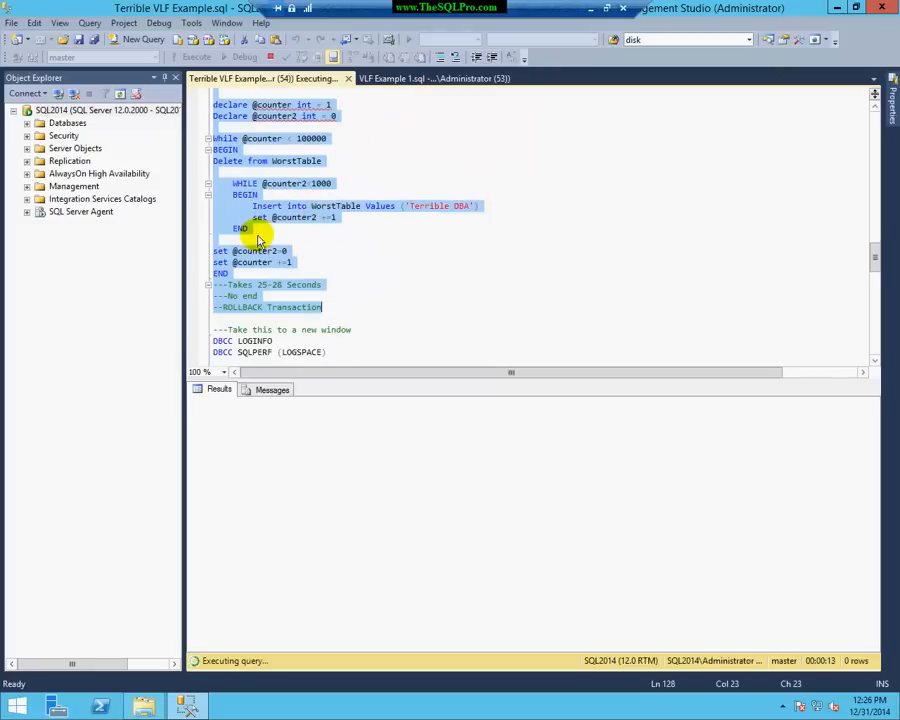
{"action": "scroll", "coordinate": [256, 236], "scroll_direction": "down", "scroll_amount": 2}
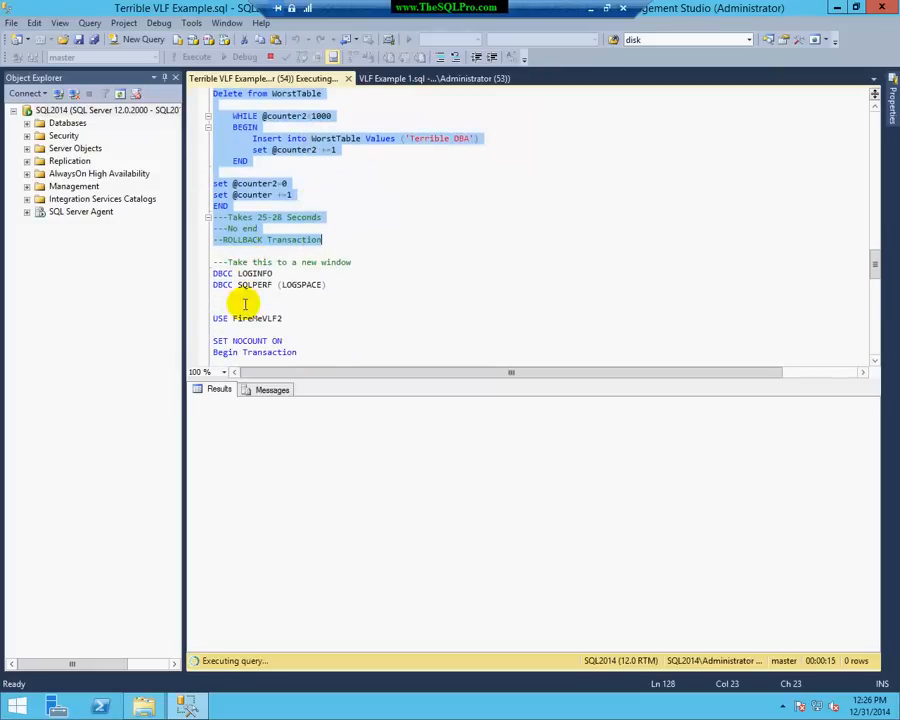
{"action": "scroll", "coordinate": [247, 275], "scroll_direction": "down", "scroll_amount": 1}
{"action": "left_click_drag", "start_coordinate": [222, 228], "coordinate": [272, 244]}
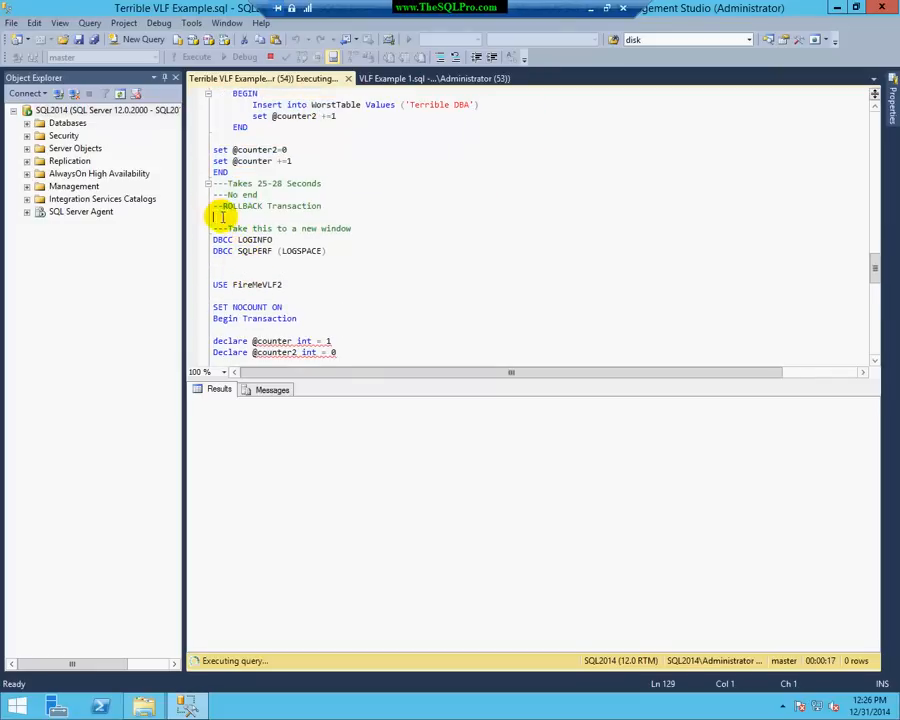
{"action": "scroll", "coordinate": [275, 248], "scroll_direction": "down", "scroll_amount": 3}
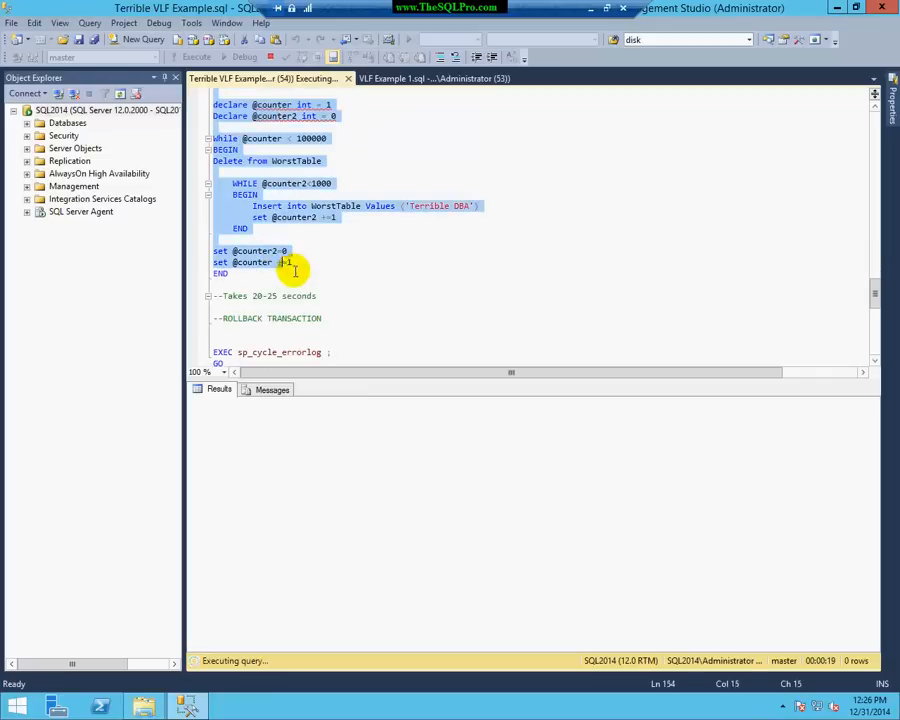
{"action": "left_click_drag", "start_coordinate": [280, 251], "coordinate": [320, 296]}
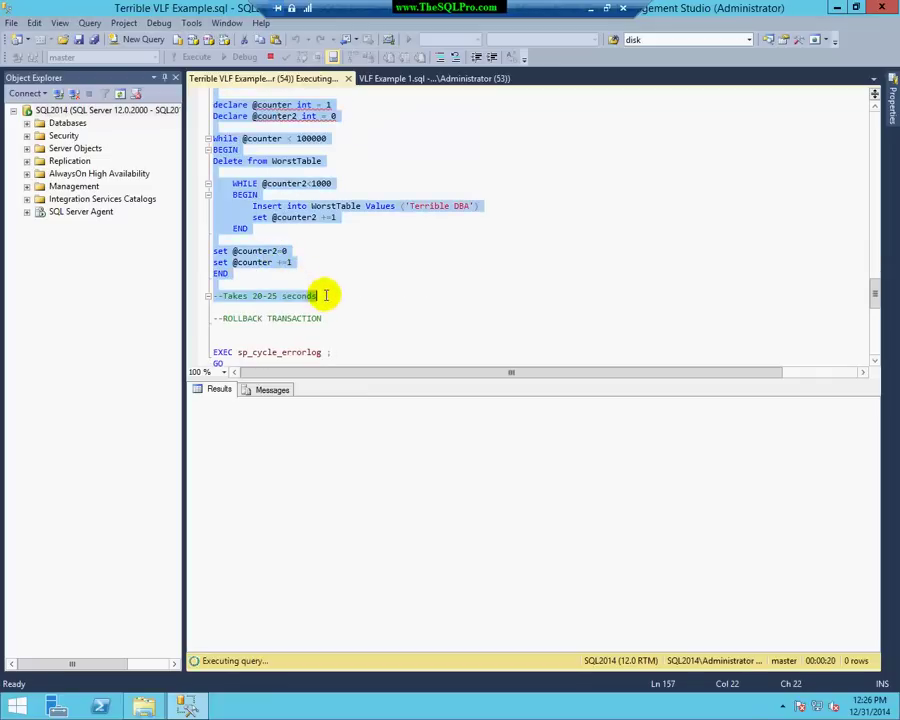
{"action": "right_click", "coordinate": [322, 160]}
{"action": "left_click", "coordinate": [330, 179]}
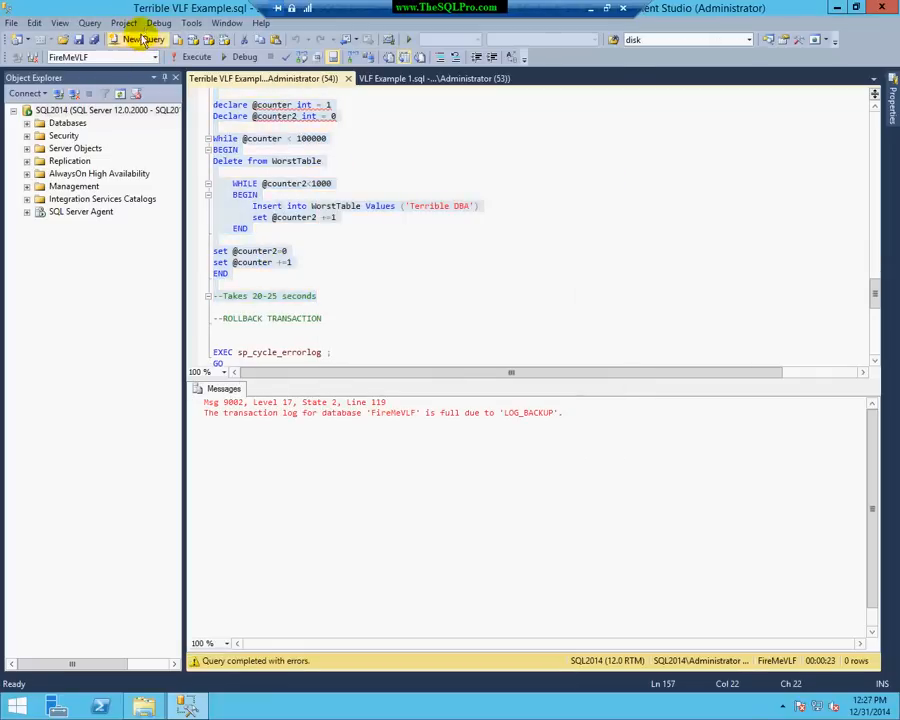
Paste the script into a new query window and run USE FireMeVLF2 through END.
{"action": "left_click", "coordinate": [141, 39]}
{"action": "left_click", "coordinate": [274, 42]}
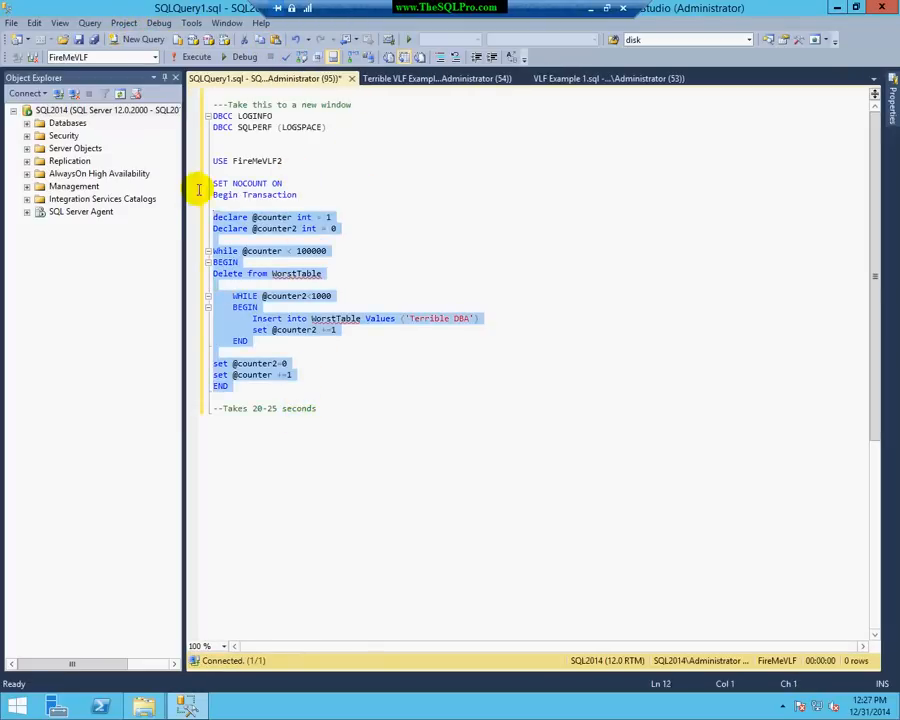
{"action": "left_click_drag", "start_coordinate": [298, 390], "coordinate": [200, 161]}
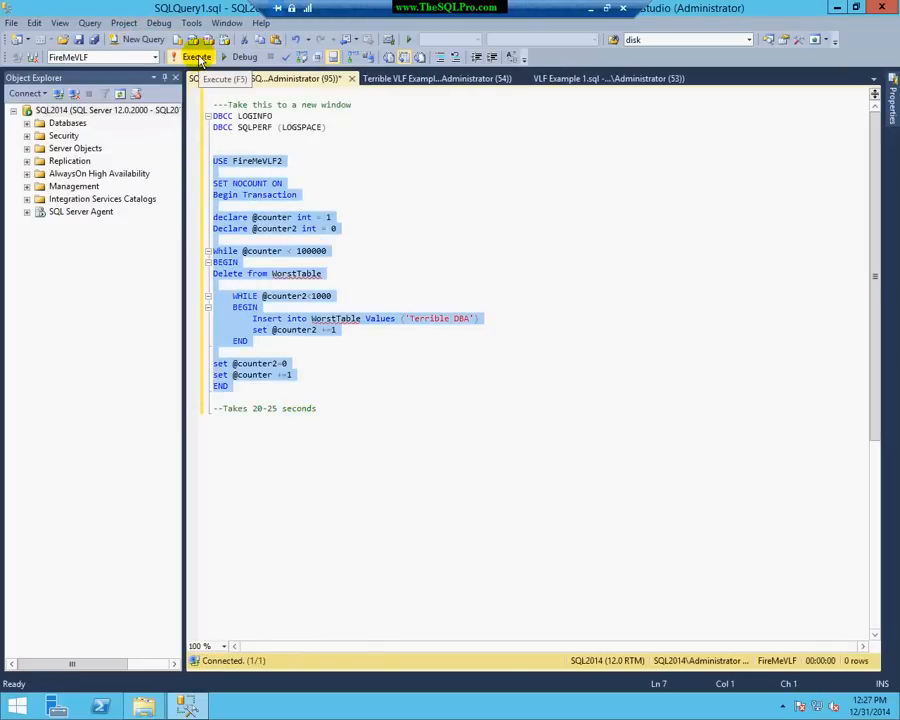
{"action": "left_click", "coordinate": [200, 60]}
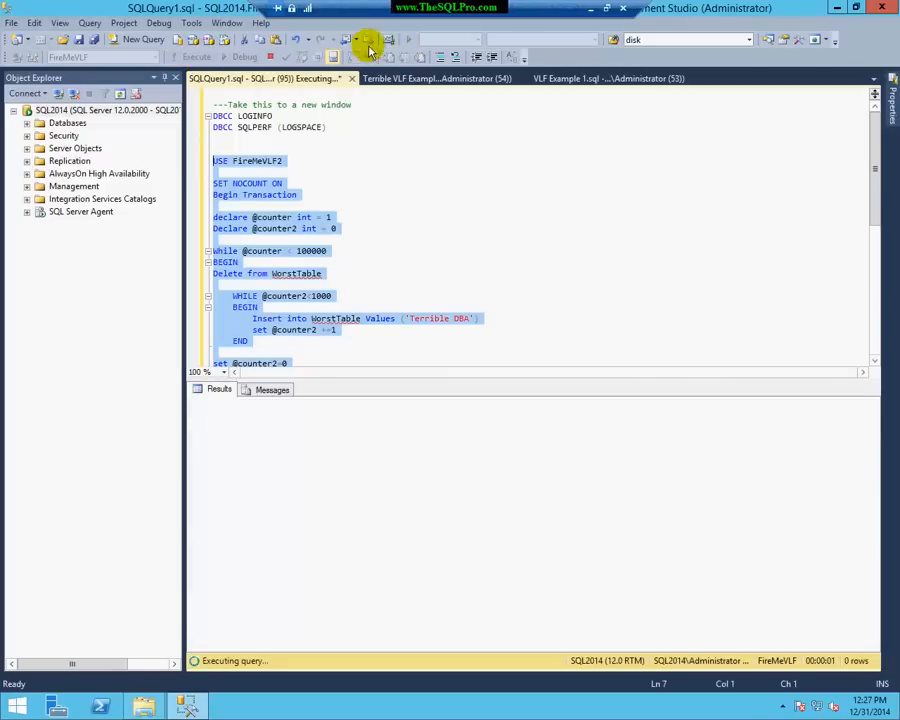
Check both query windows' log-full results, then move to the offline/online section of the Terrible VLF Example script.
{"action": "left_click", "coordinate": [382, 78]}
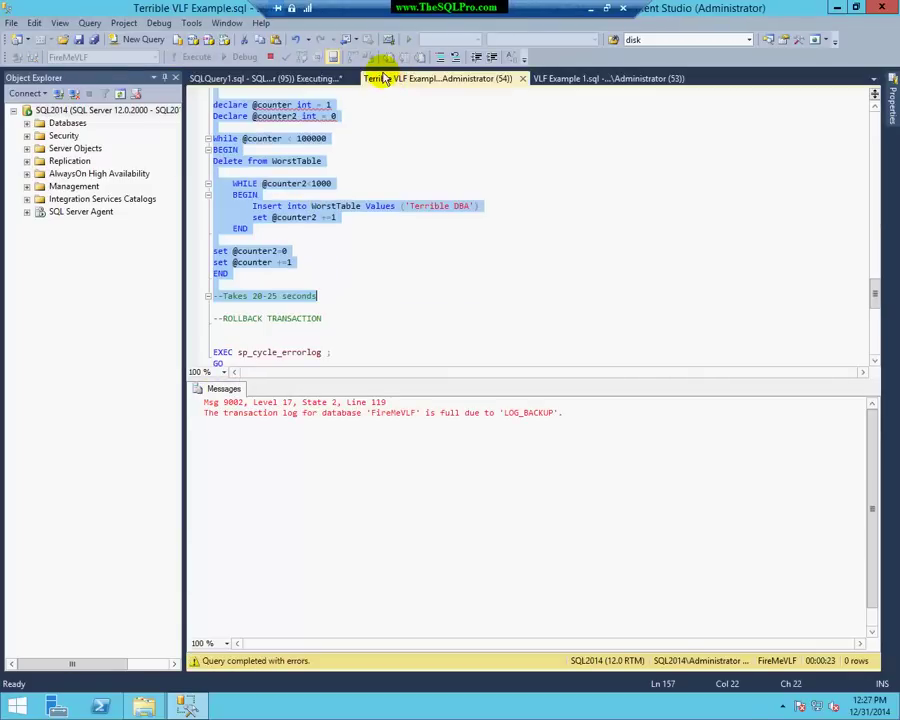
{"action": "left_click", "coordinate": [395, 306]}
{"action": "scroll", "coordinate": [414, 306], "scroll_direction": "down", "scroll_amount": 1}
{"action": "scroll", "coordinate": [410, 295], "scroll_direction": "down", "scroll_amount": 1}
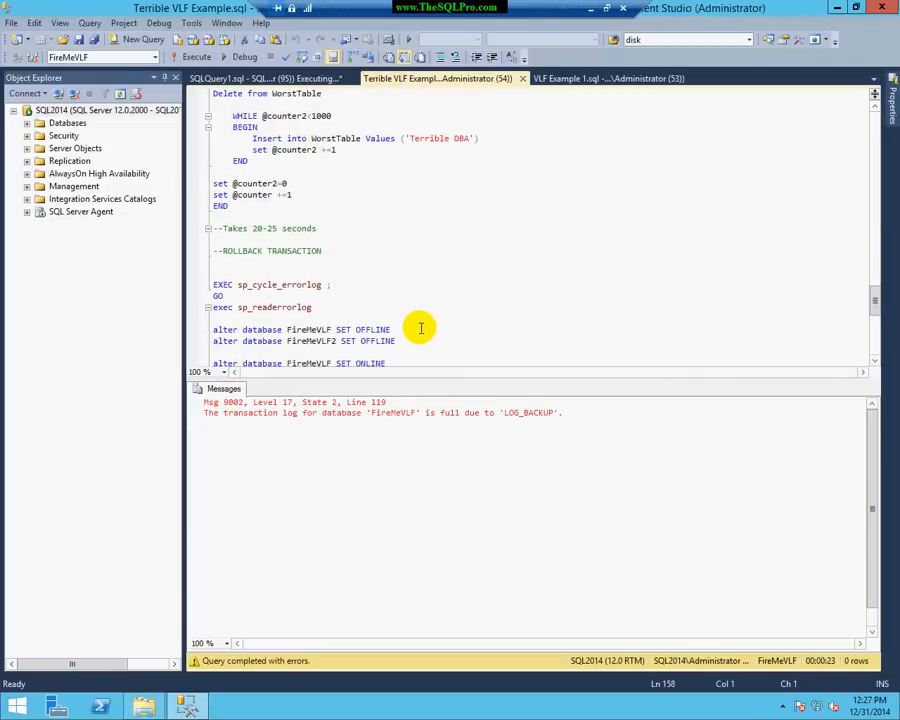
{"action": "scroll", "coordinate": [368, 289], "scroll_direction": "down", "scroll_amount": 2}
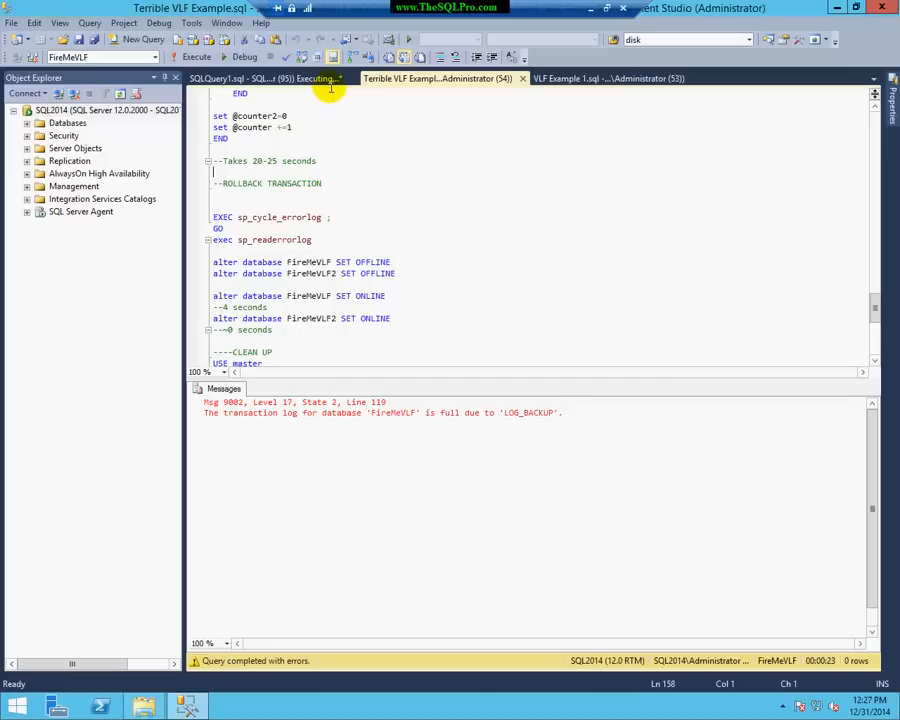
{"action": "mouse_move", "coordinate": [265, 78]}
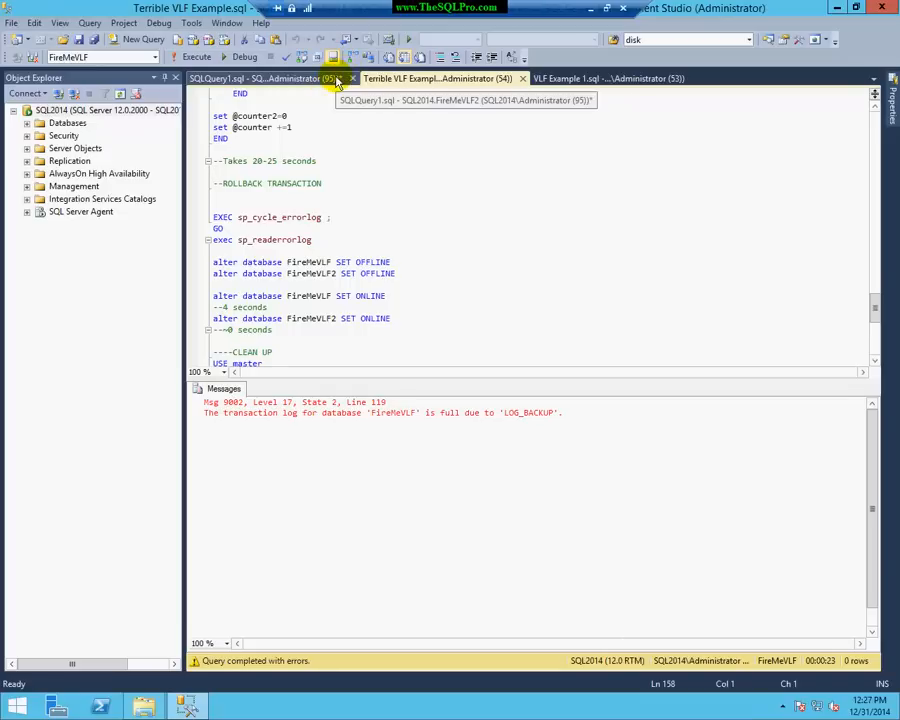
{"action": "left_click", "coordinate": [340, 80]}
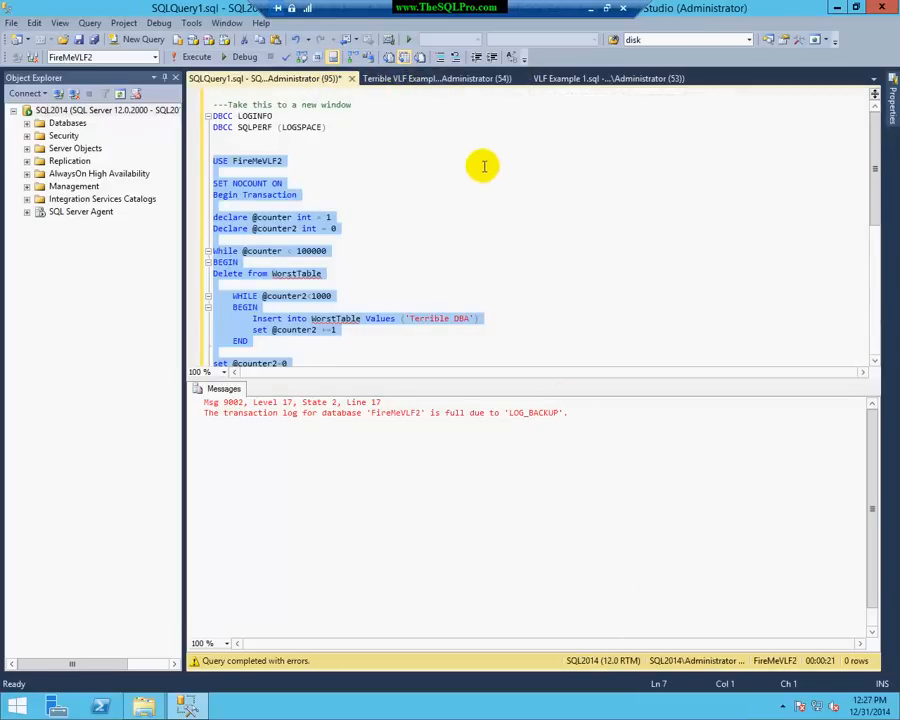
{"action": "left_click", "coordinate": [457, 80]}
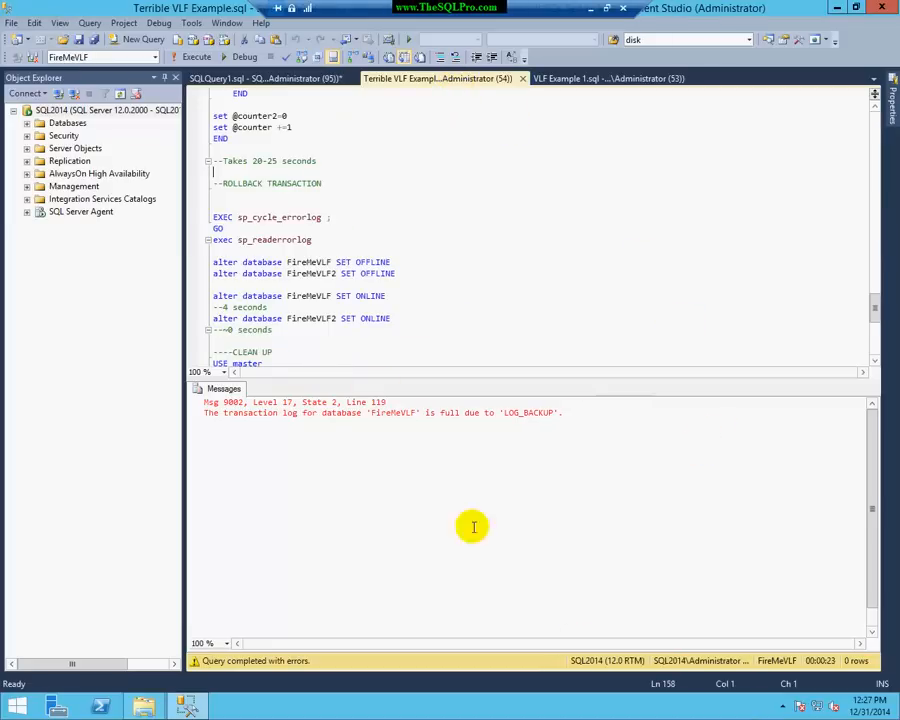
{"action": "left_click", "coordinate": [348, 227]}
{"action": "scroll", "coordinate": [352, 208], "scroll_direction": "down", "scroll_amount": 1}
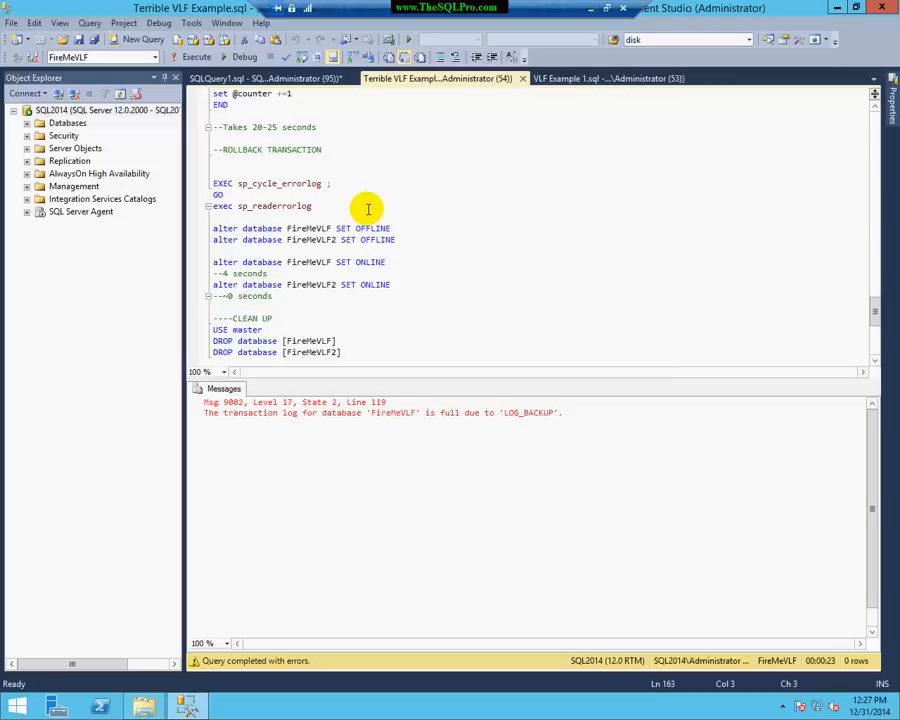
Run both SET OFFLINE statements, confirm FireMeVLF offline in Object Explorer, and select USE MASTER with FireMeVLF's online statement.
{"action": "left_click_drag", "start_coordinate": [397, 240], "coordinate": [217, 229]}
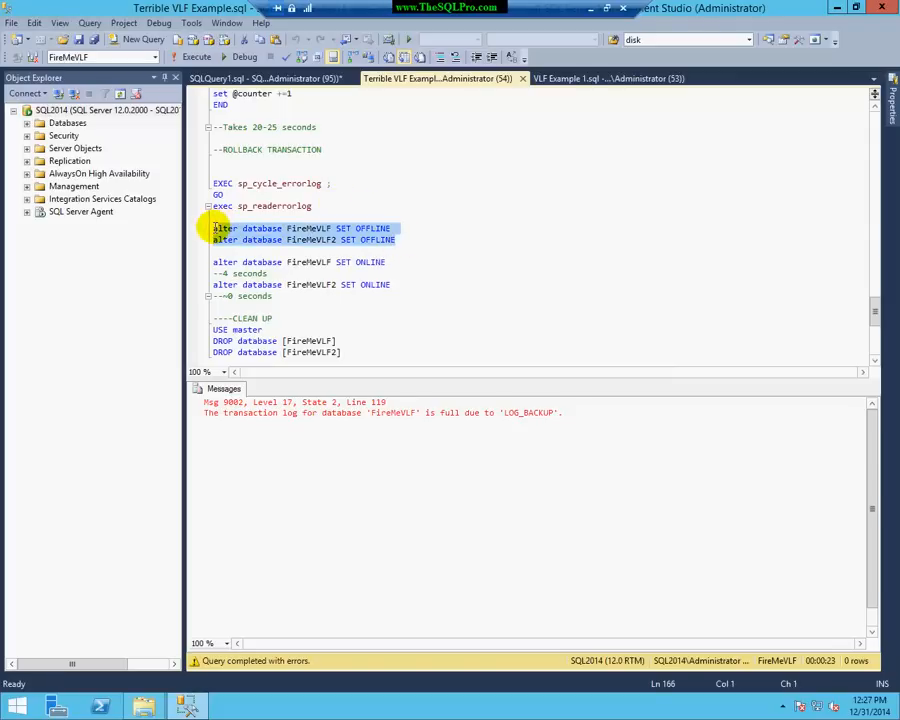
{"action": "left_click", "coordinate": [192, 57]}
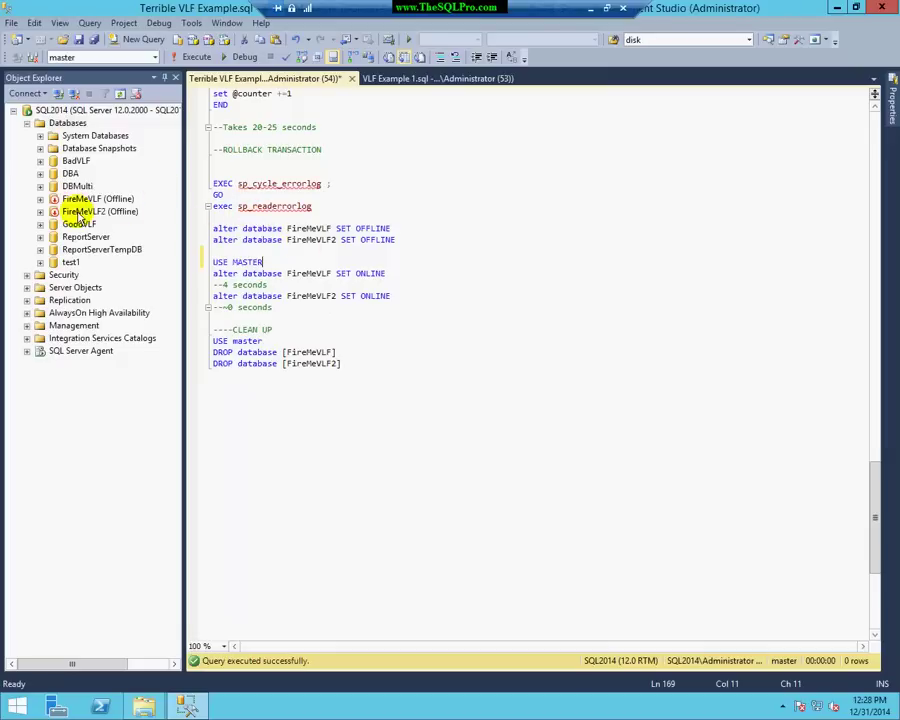
{"action": "left_click", "coordinate": [90, 200]}
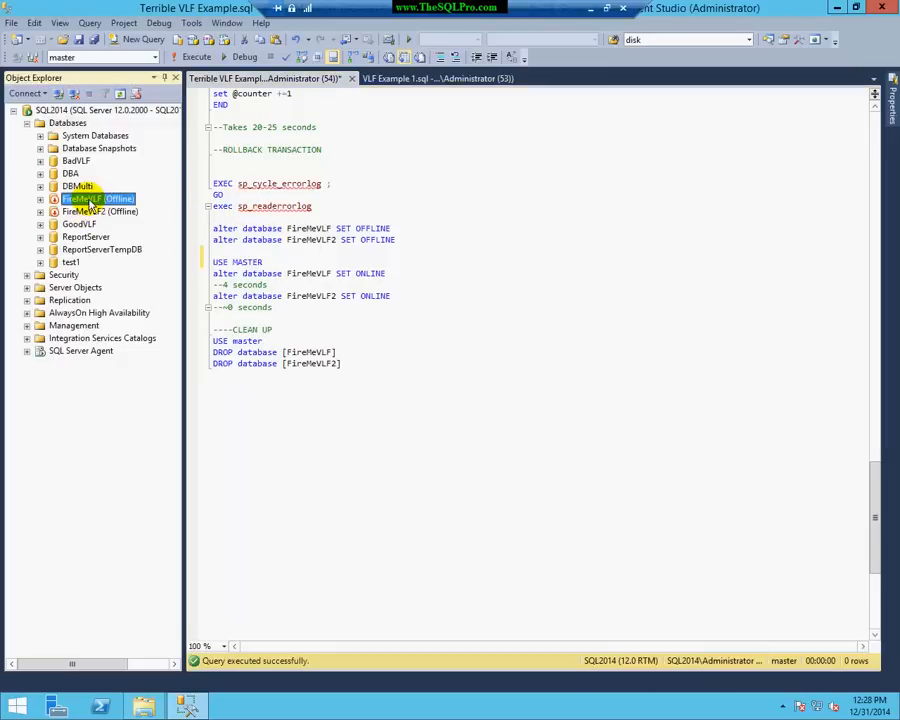
{"action": "left_click_drag", "start_coordinate": [390, 274], "coordinate": [199, 260]}
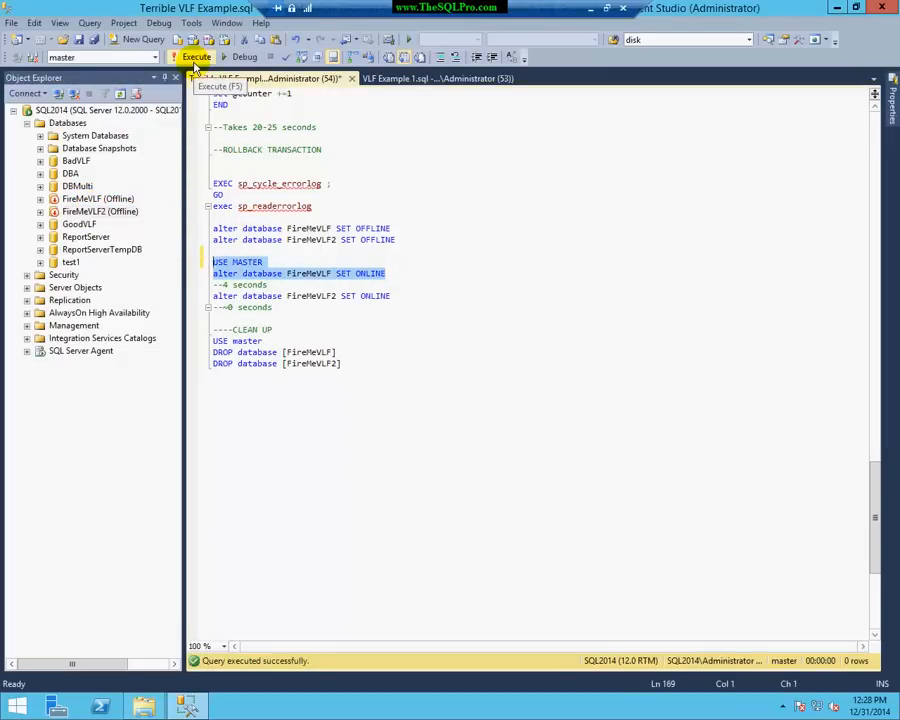
Bring FireMeVLF online (~4 s), then FireMeVLF2 online (near zero).
{"action": "left_click", "coordinate": [197, 57]}
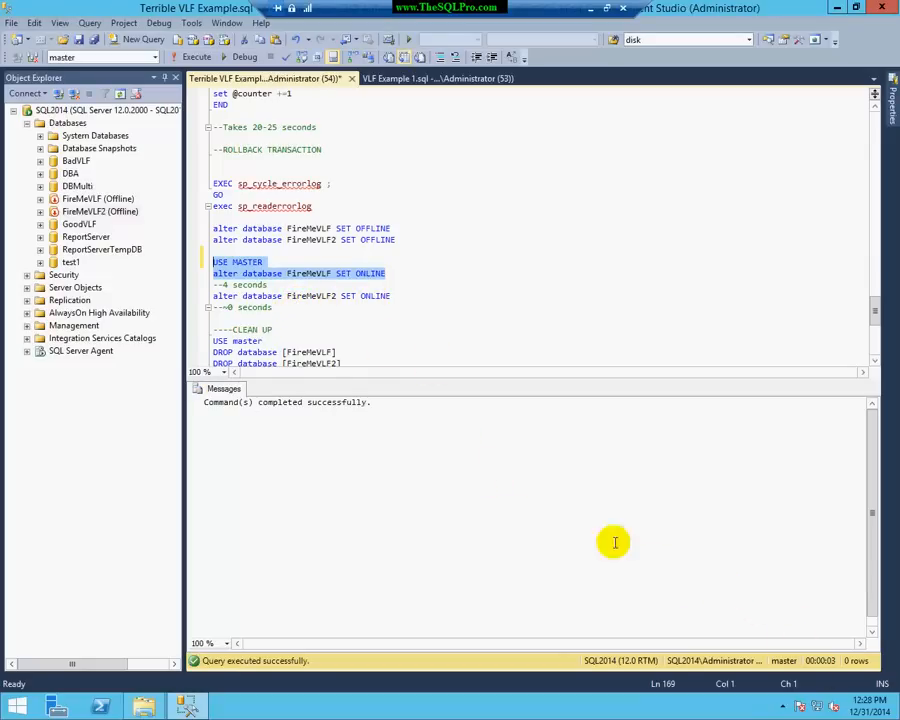
{"action": "left_click_drag", "start_coordinate": [291, 309], "coordinate": [211, 293]}
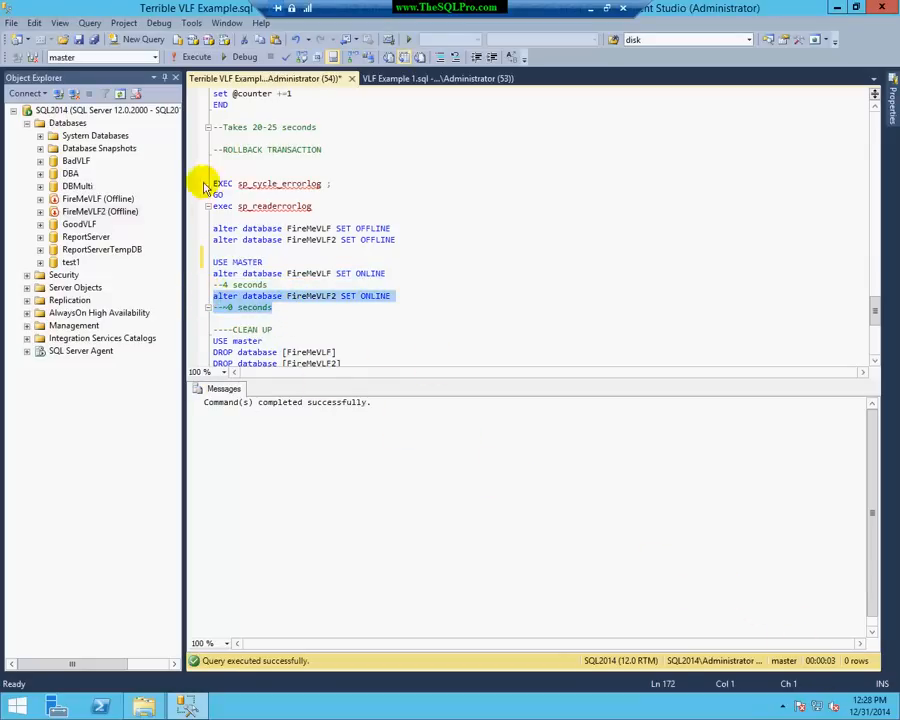
{"action": "left_click", "coordinate": [190, 60]}
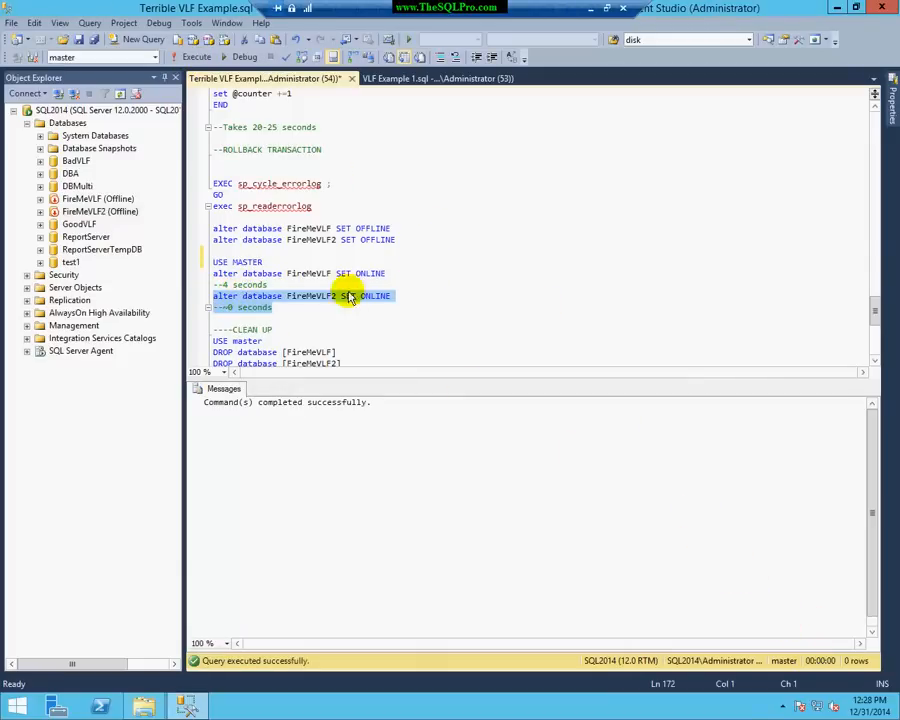
{"action": "scroll", "coordinate": [377, 239], "scroll_direction": "down", "scroll_amount": 1}
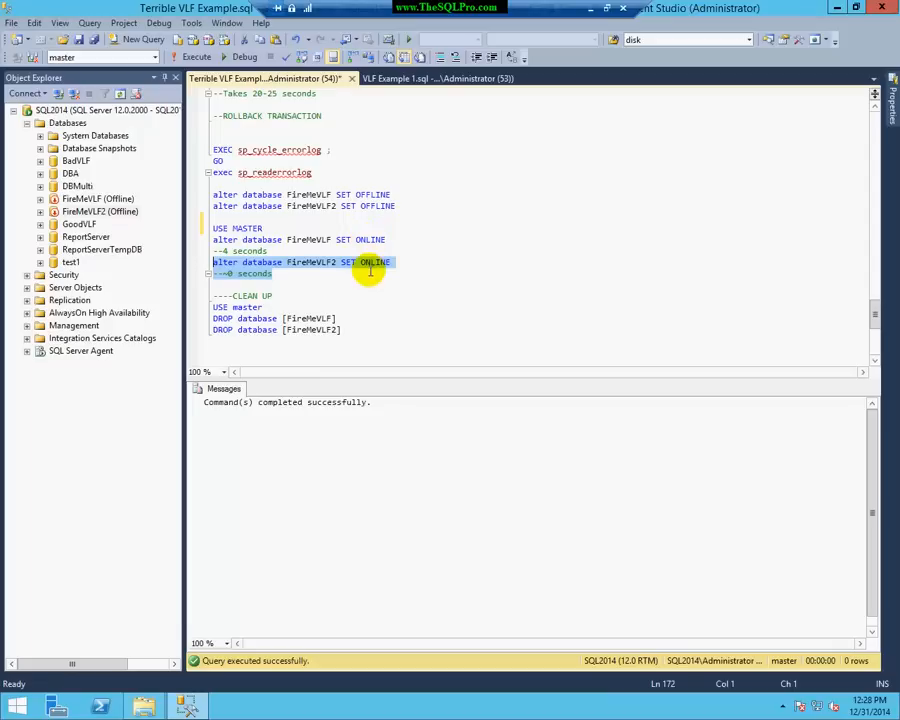
{"action": "scroll", "coordinate": [380, 256], "scroll_direction": "up", "scroll_amount": 1}
{"action": "scroll", "coordinate": [386, 266], "scroll_direction": "up", "scroll_amount": 2}
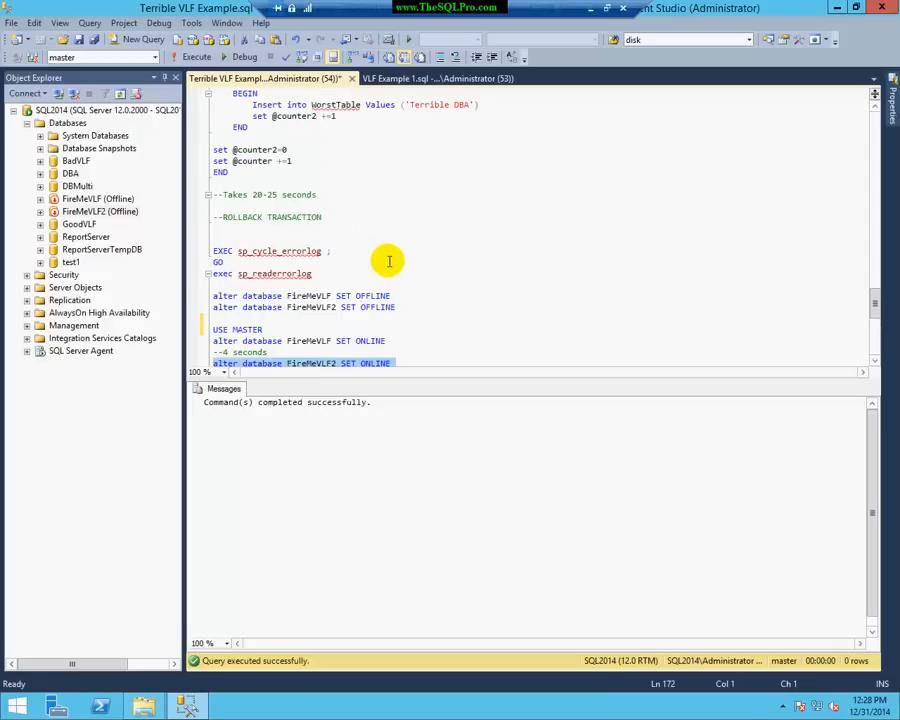
{"action": "scroll", "coordinate": [389, 261], "scroll_direction": "up", "scroll_amount": 1}
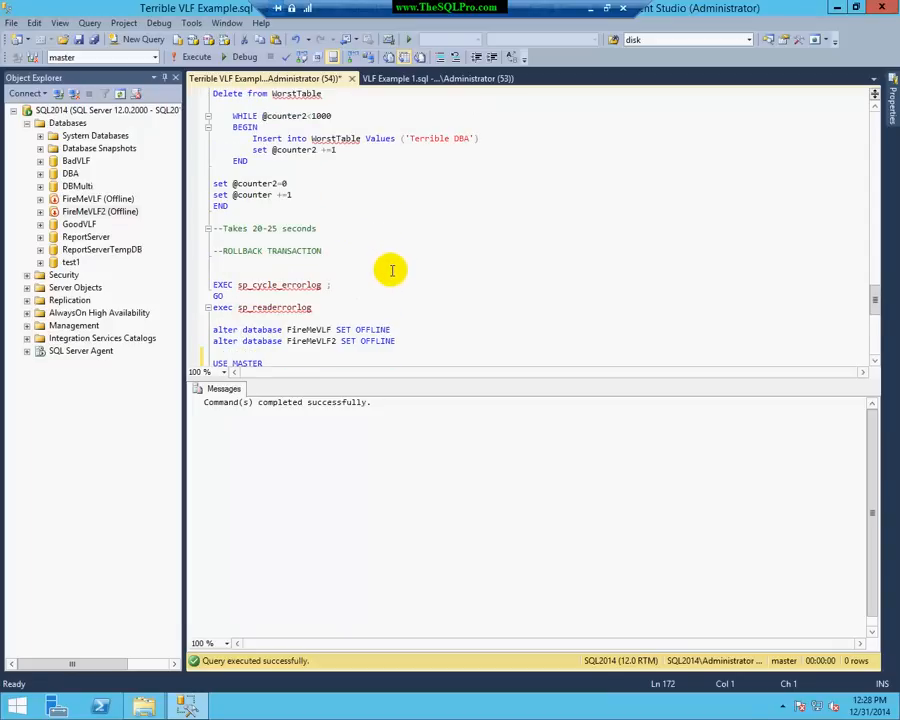
{"action": "scroll", "coordinate": [388, 259], "scroll_direction": "down", "scroll_amount": 3}
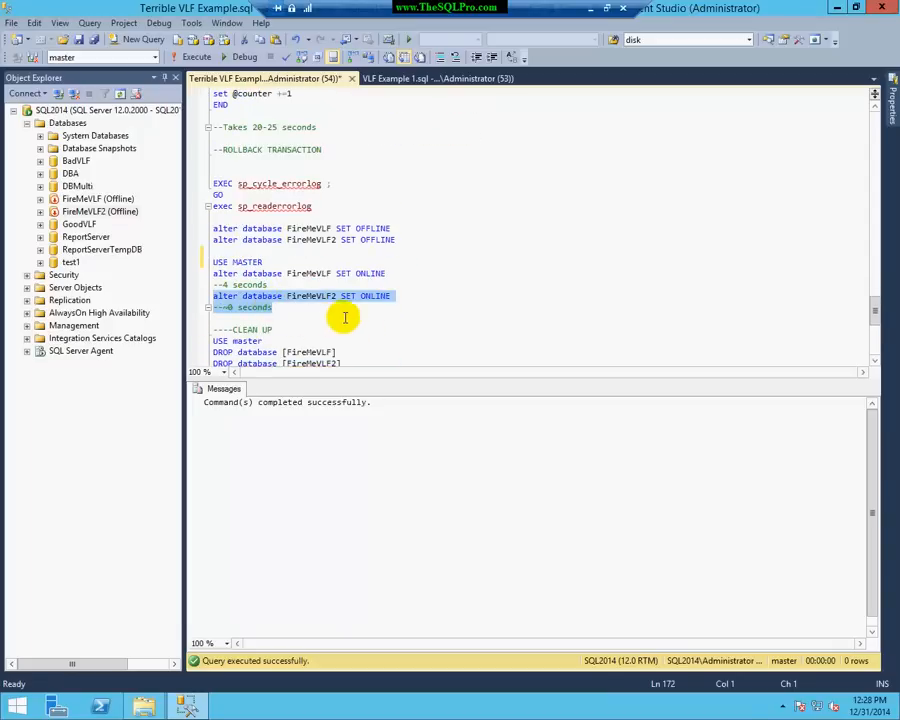
{"action": "double_click", "coordinate": [312, 296]}
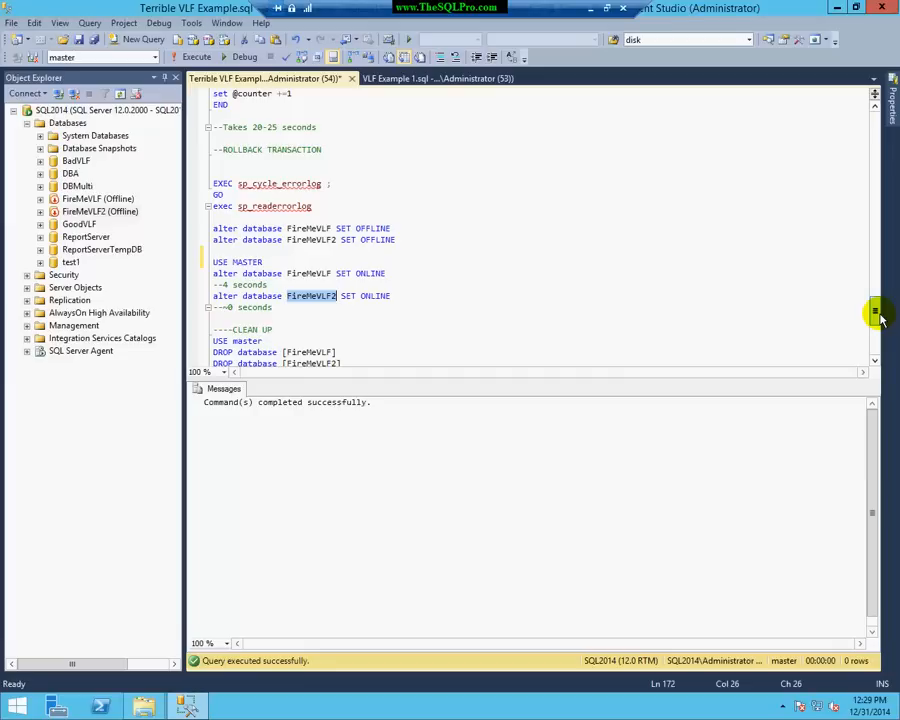
{"action": "left_click_drag", "start_coordinate": [877, 316], "coordinate": [877, 152]}
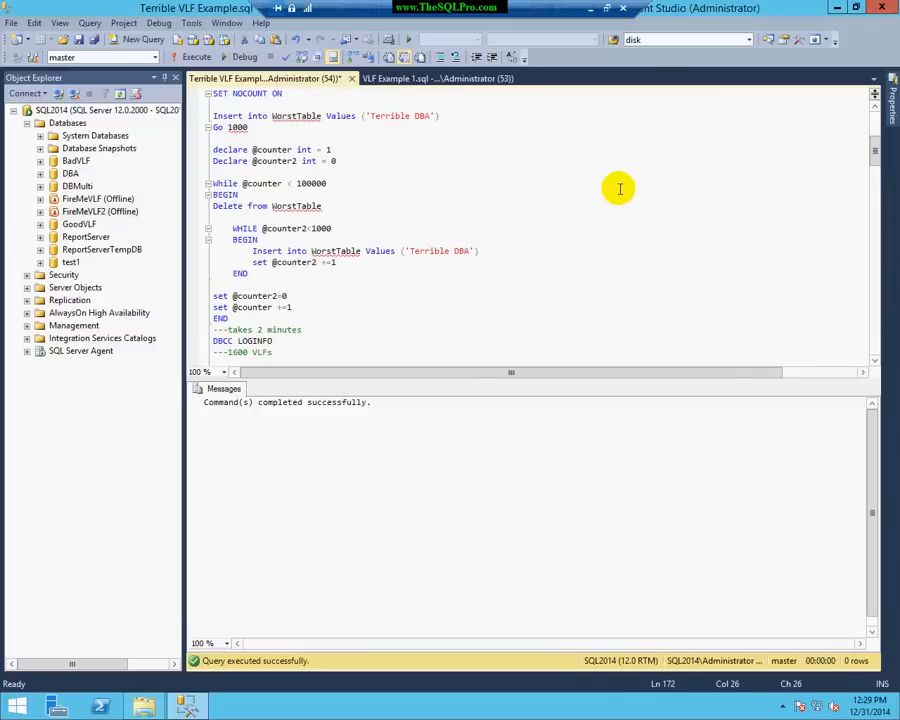